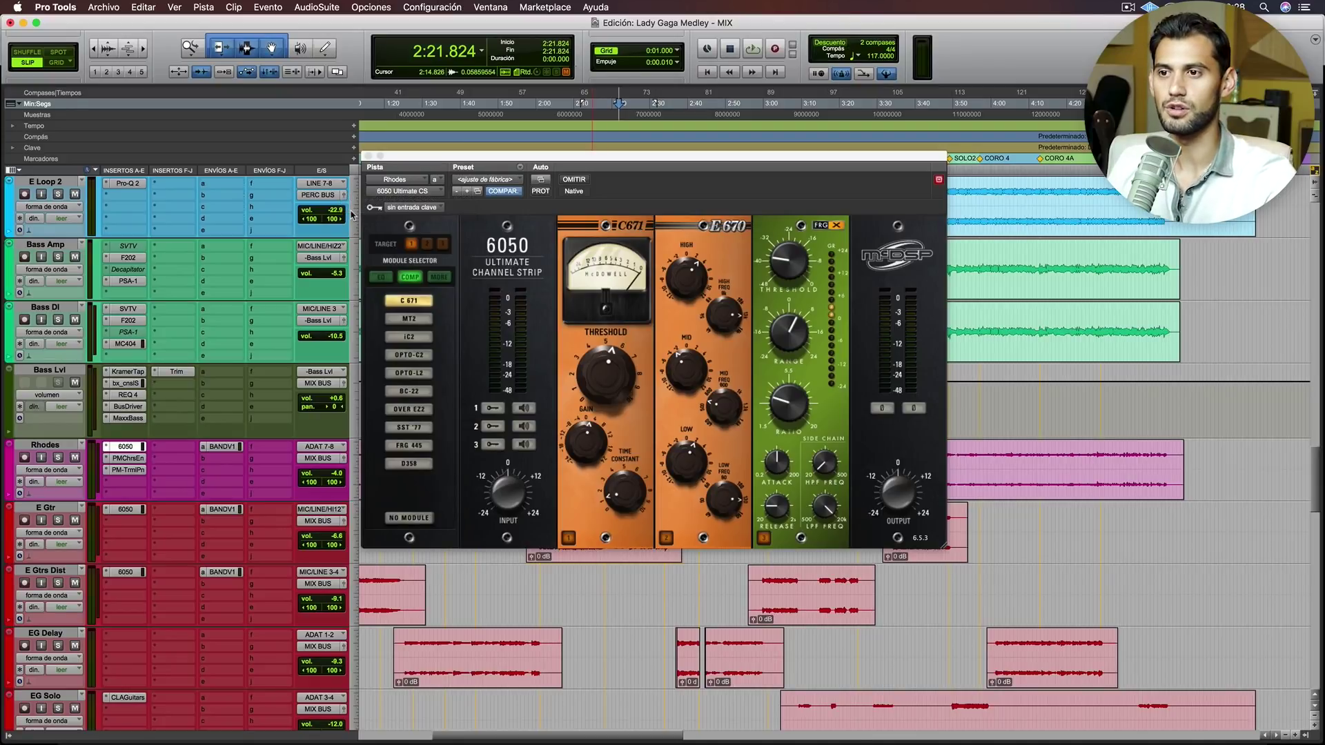
# Step: Play back the full mix from 2:21.824, stop it, and solo the Rhodes track
pyautogui.press('space')
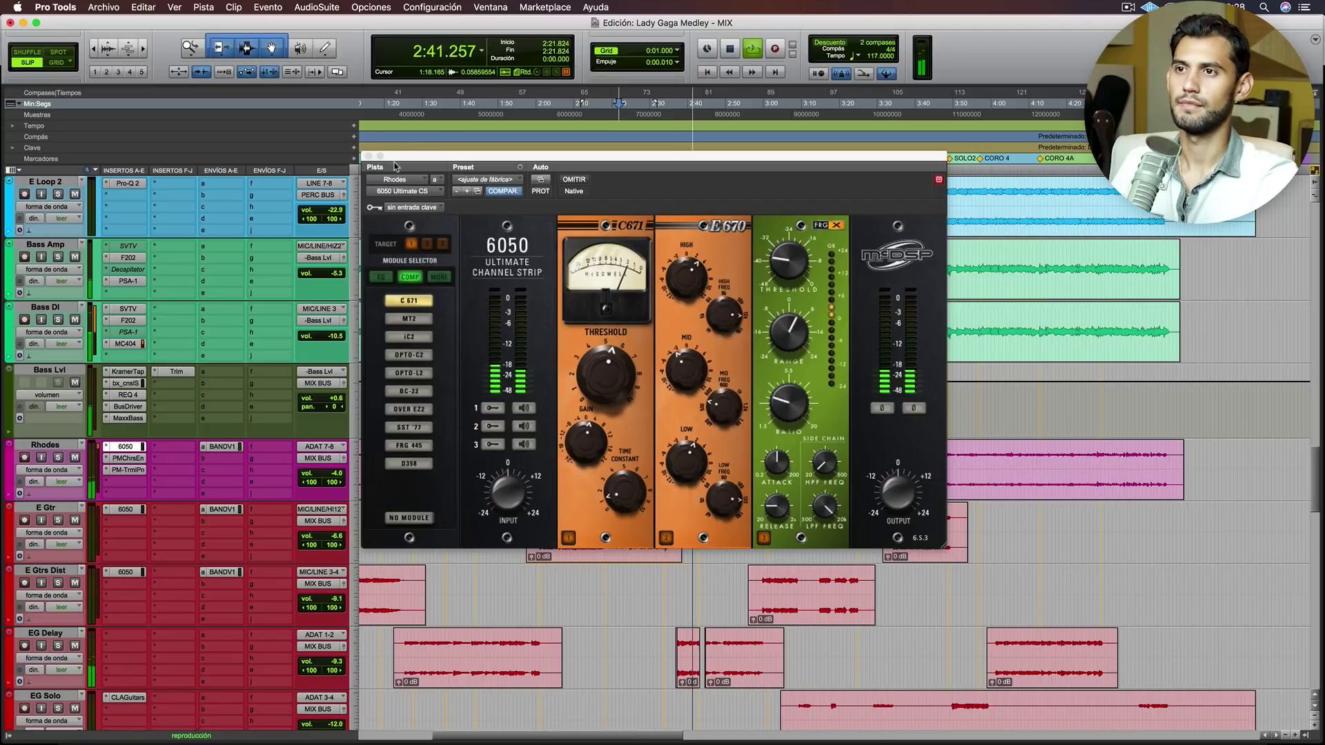
pyautogui.press('space')
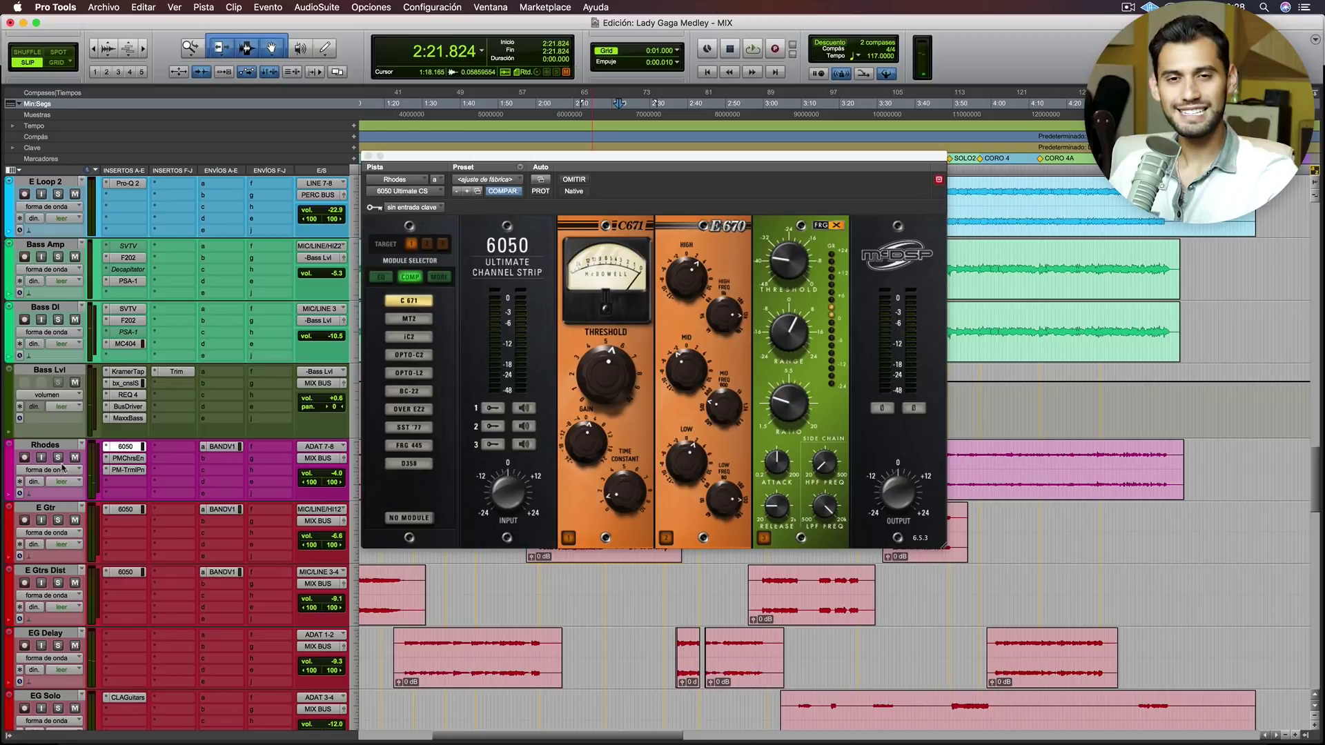
pyautogui.click(60, 459)
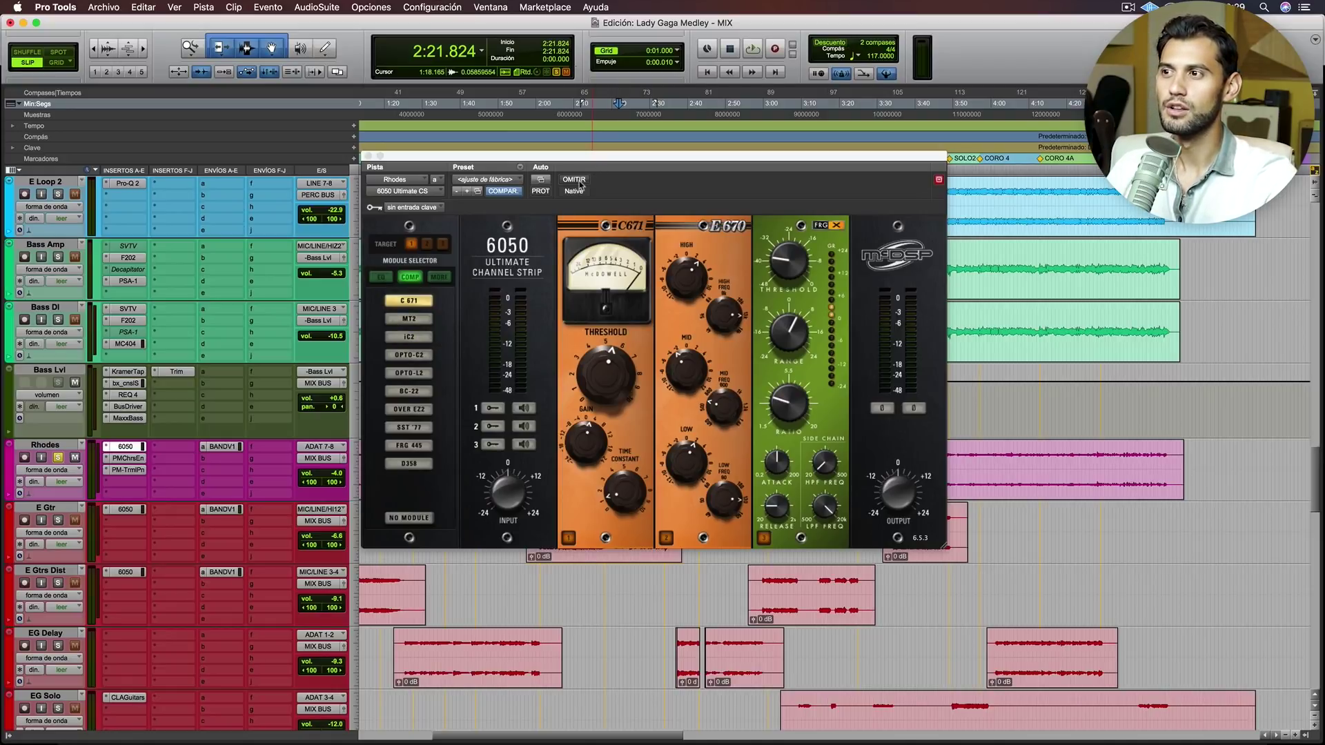
# Step: Bypass the chorus ensemble and P&M Tremolo Pan inserts on the Rhodes track and dismiss the tremolo's window
pyautogui.click(128, 459)
pyautogui.moveTo(129, 476); pyautogui.dragTo(131, 463)
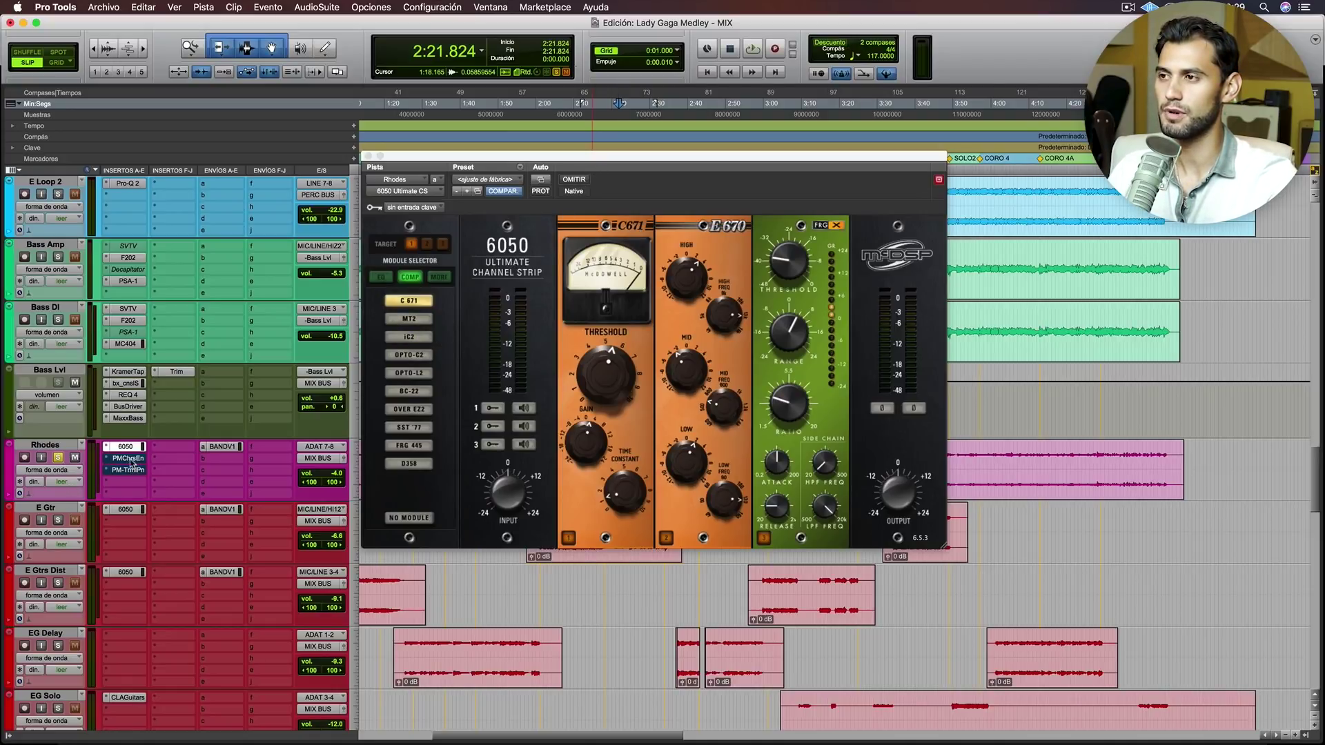
pyautogui.click(132, 462)
pyautogui.click(136, 471)
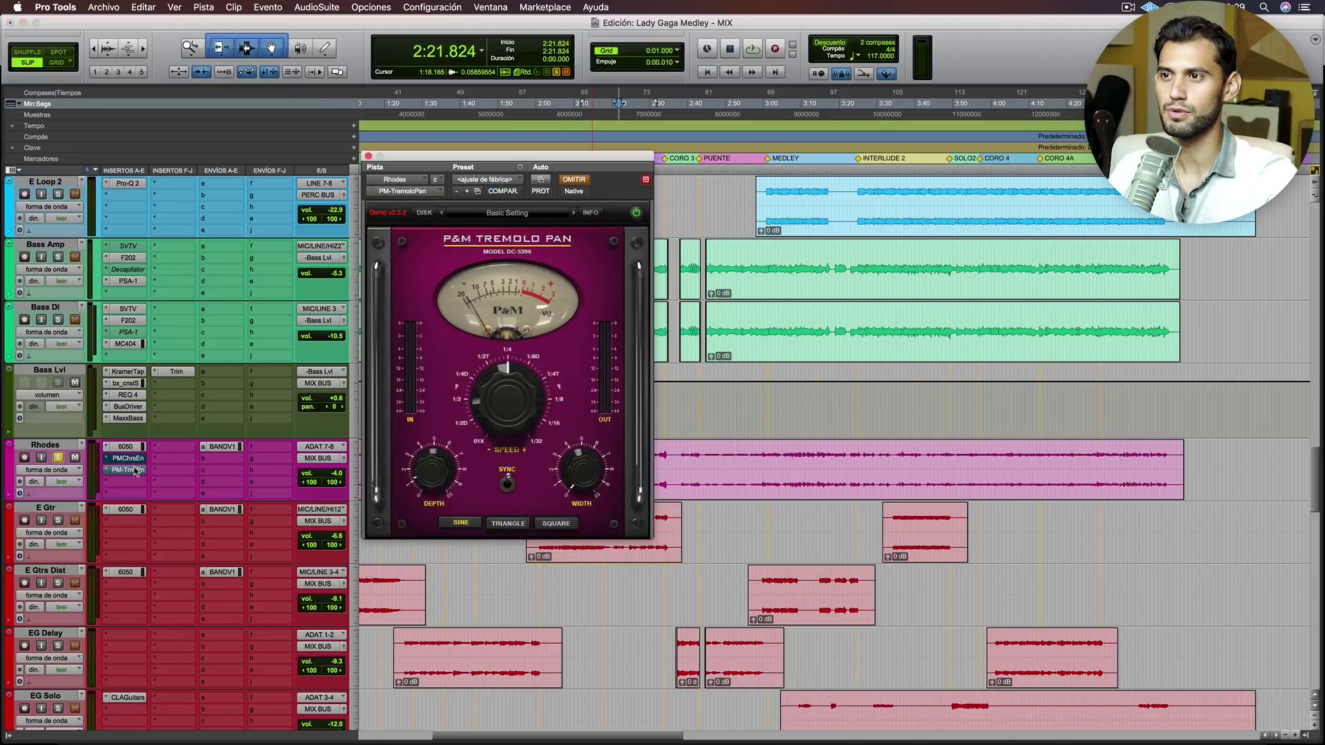
pyautogui.click(369, 157)
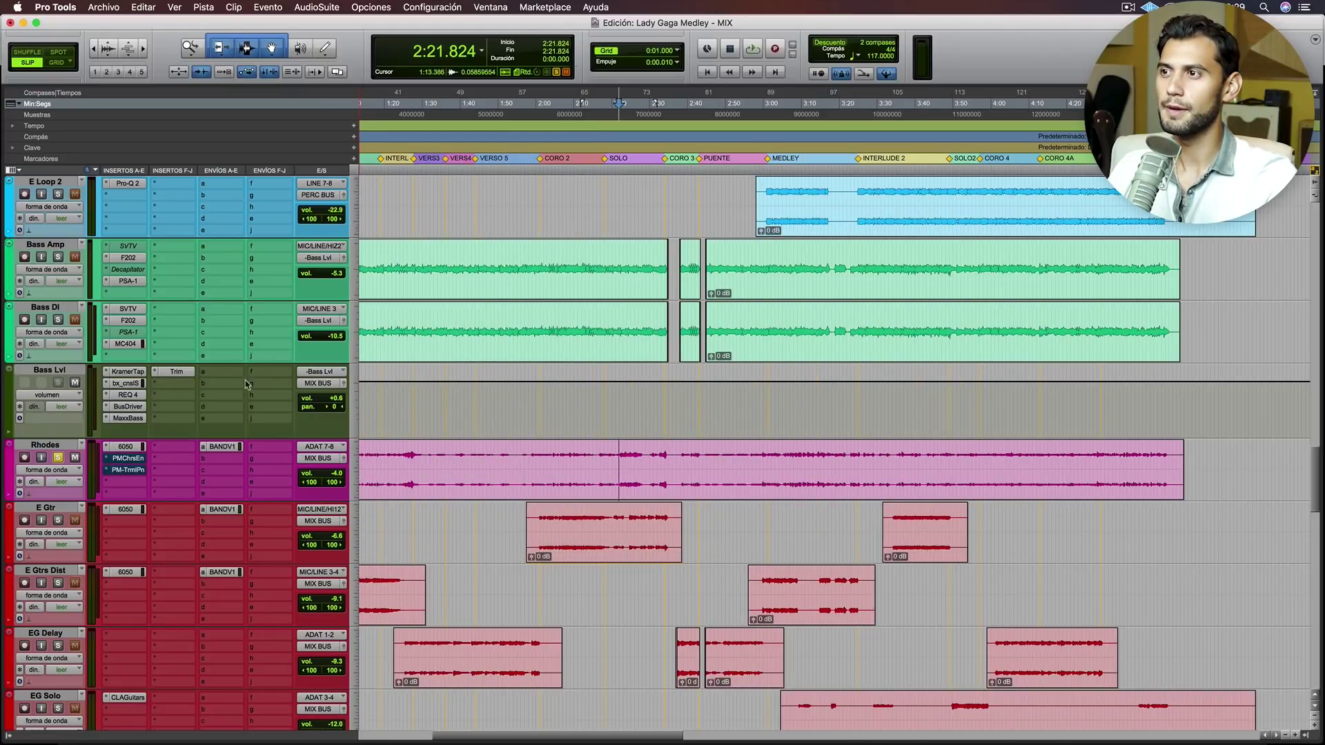
# Step: Bypass the Rhodes track's 6050 insert and listen to the soloed track without processing from 2:21.824
pyautogui.keyDown('super'); pyautogui.click(134, 448); pyautogui.keyUp('super')
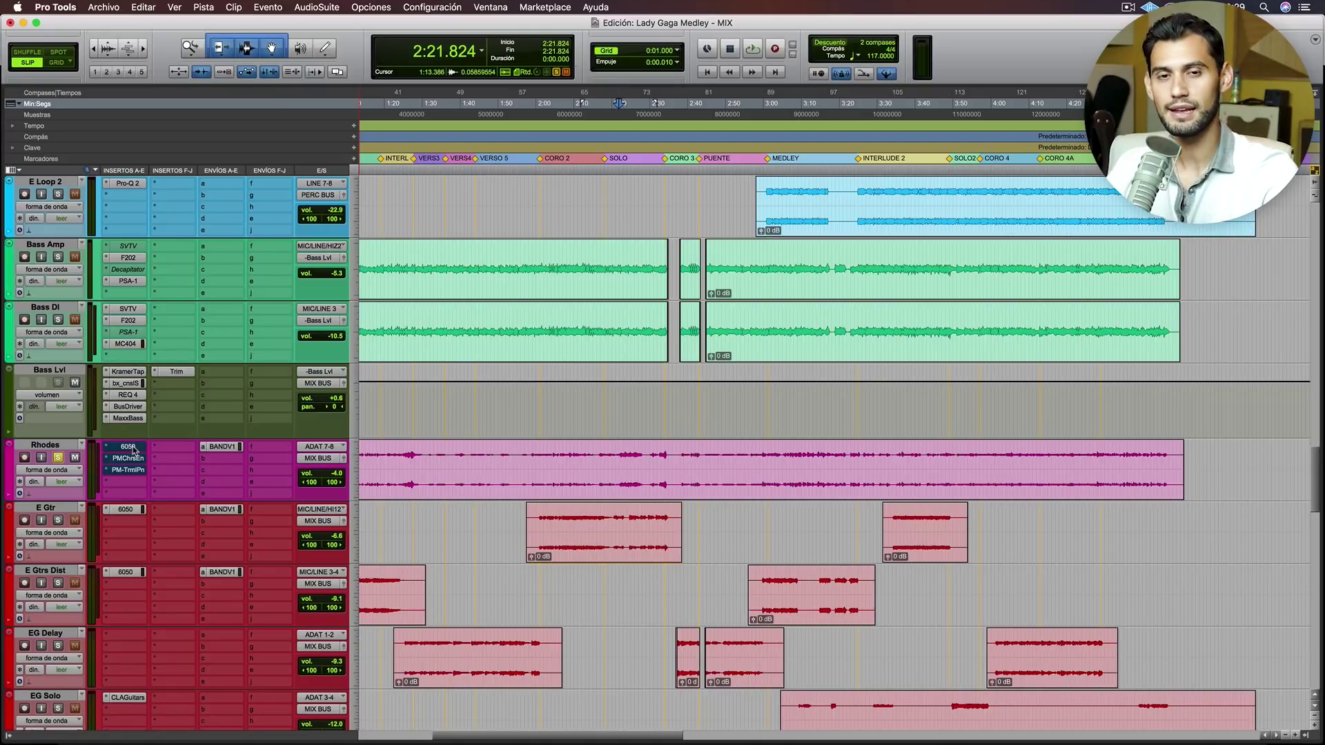
pyautogui.press('space')
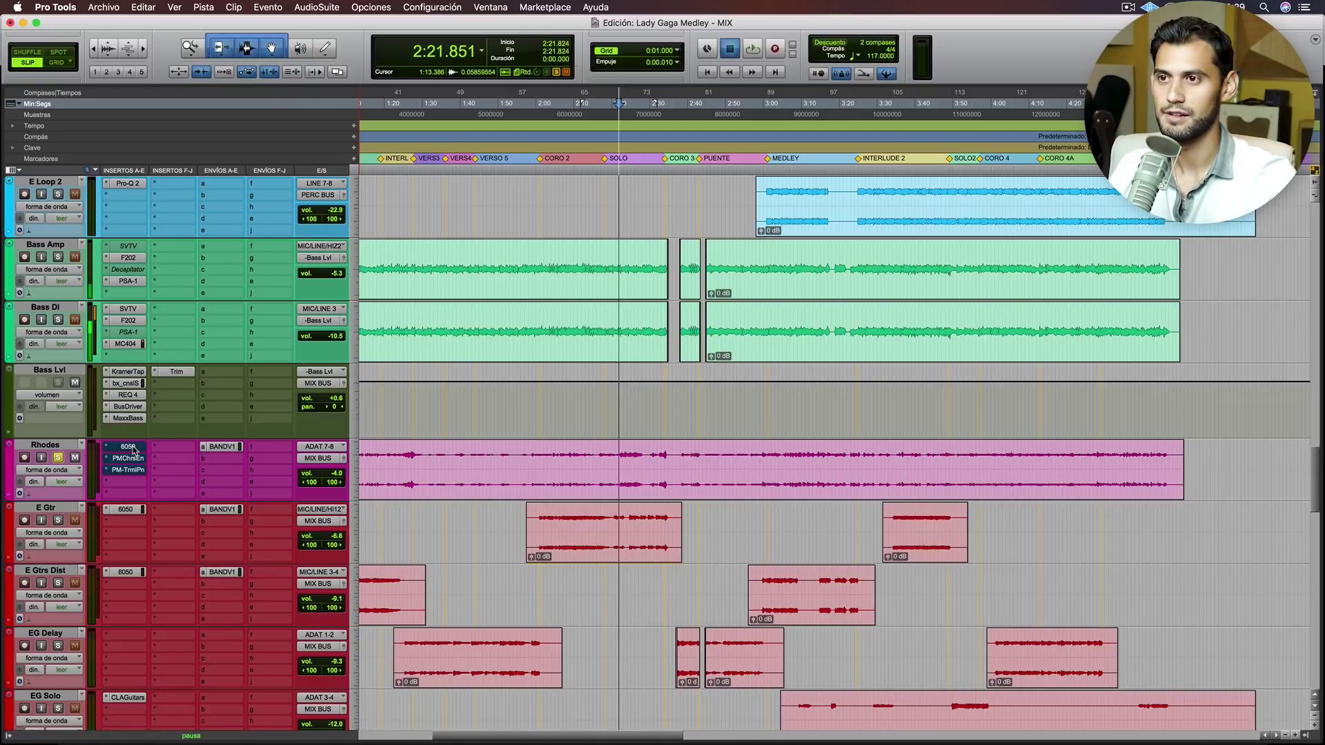
pyautogui.press('super+bracketright')
pyautogui.press('super+bracketright')
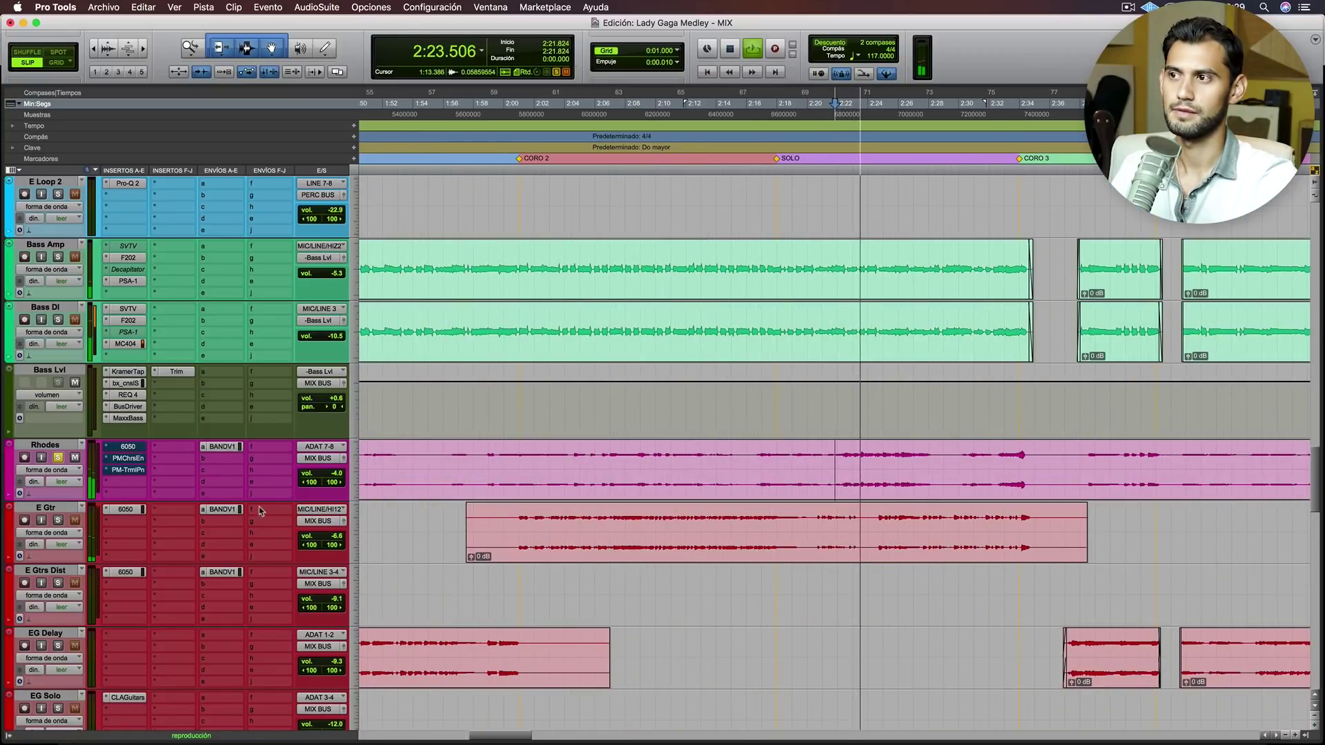
pyautogui.press('super+bracketleft')
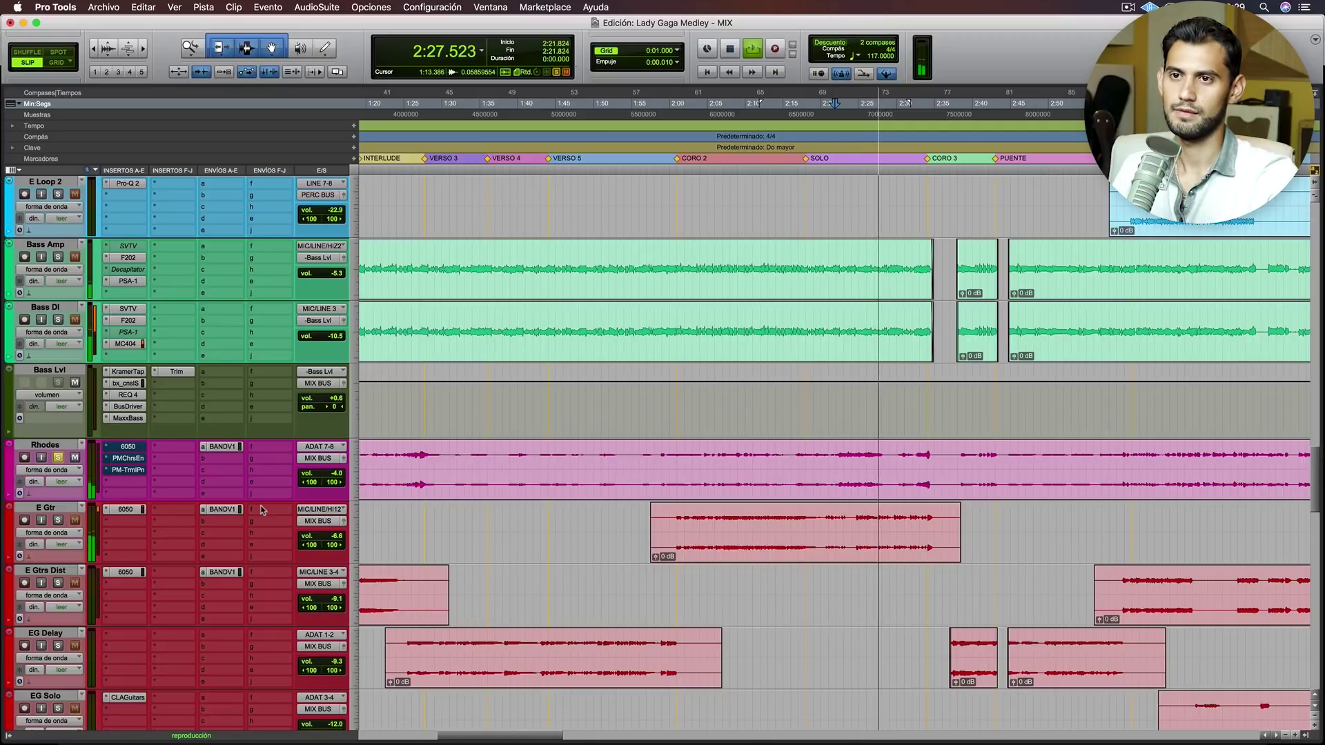
pyautogui.press('space')
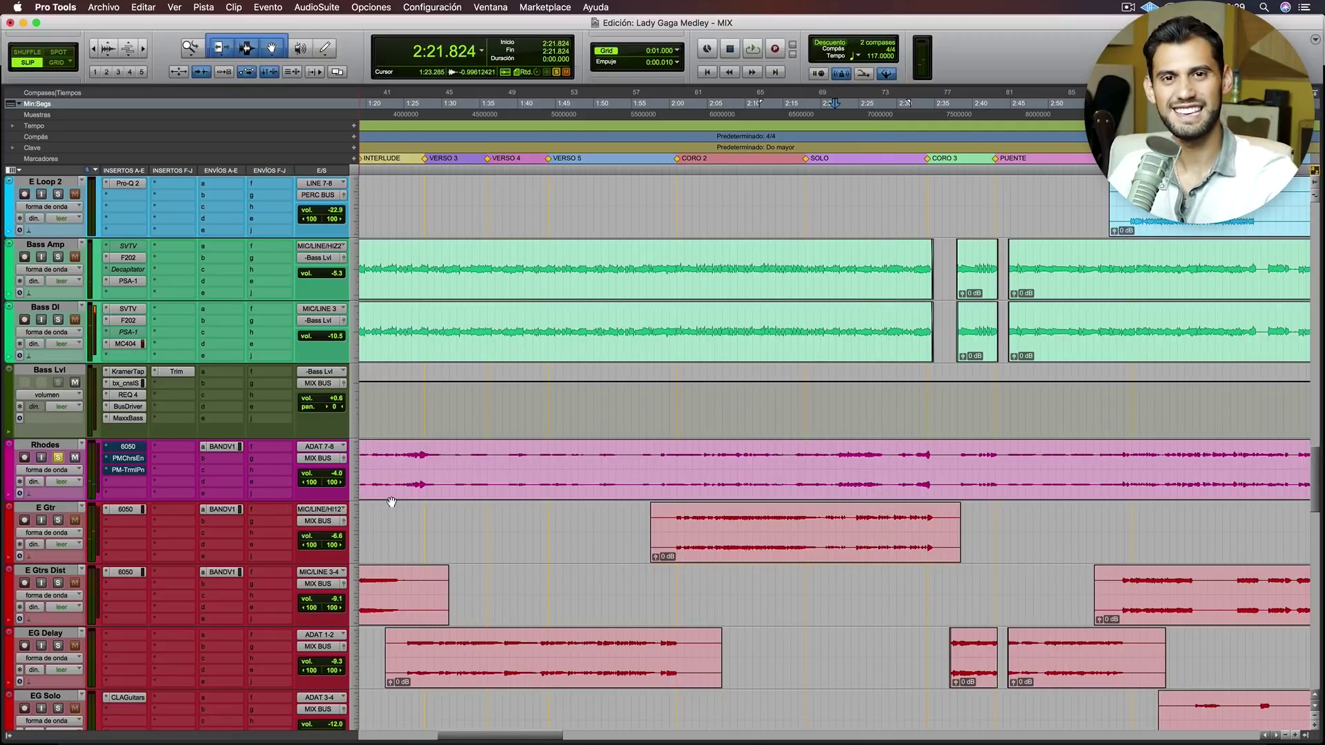
pyautogui.press('space')
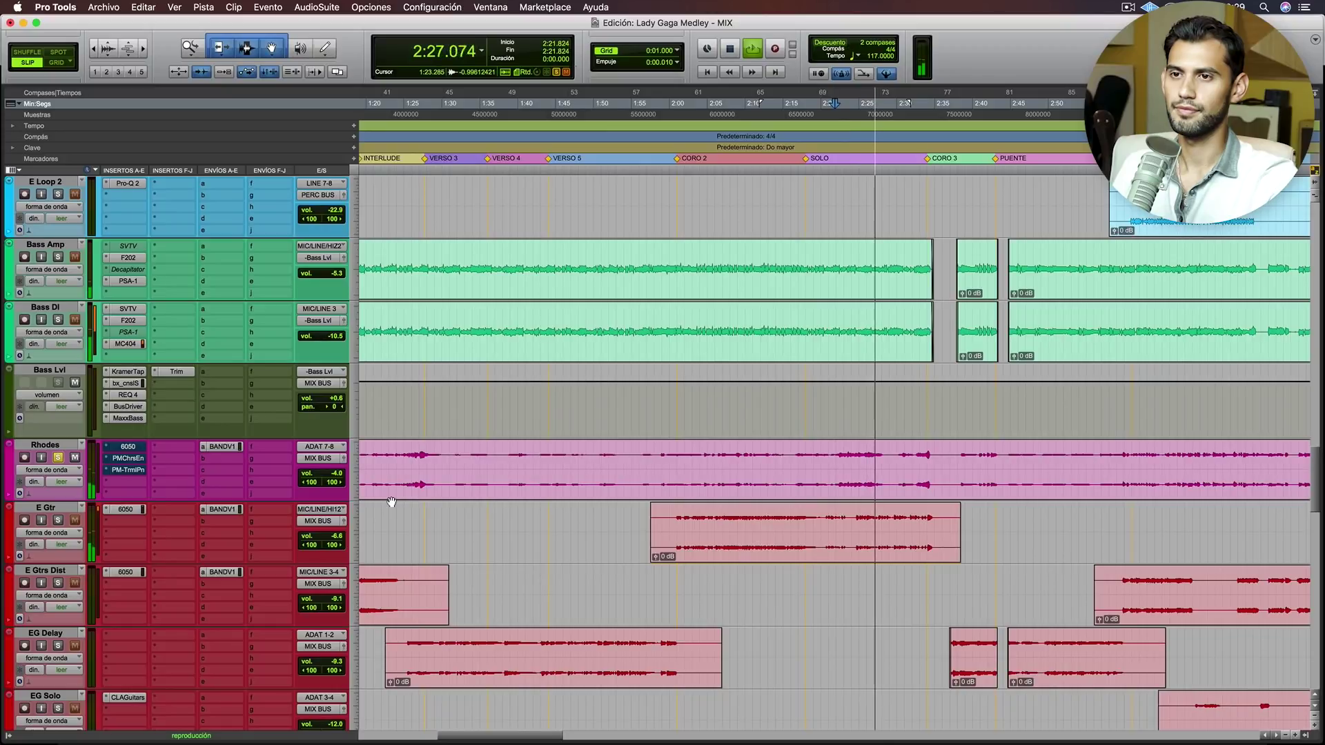
pyautogui.press('space')
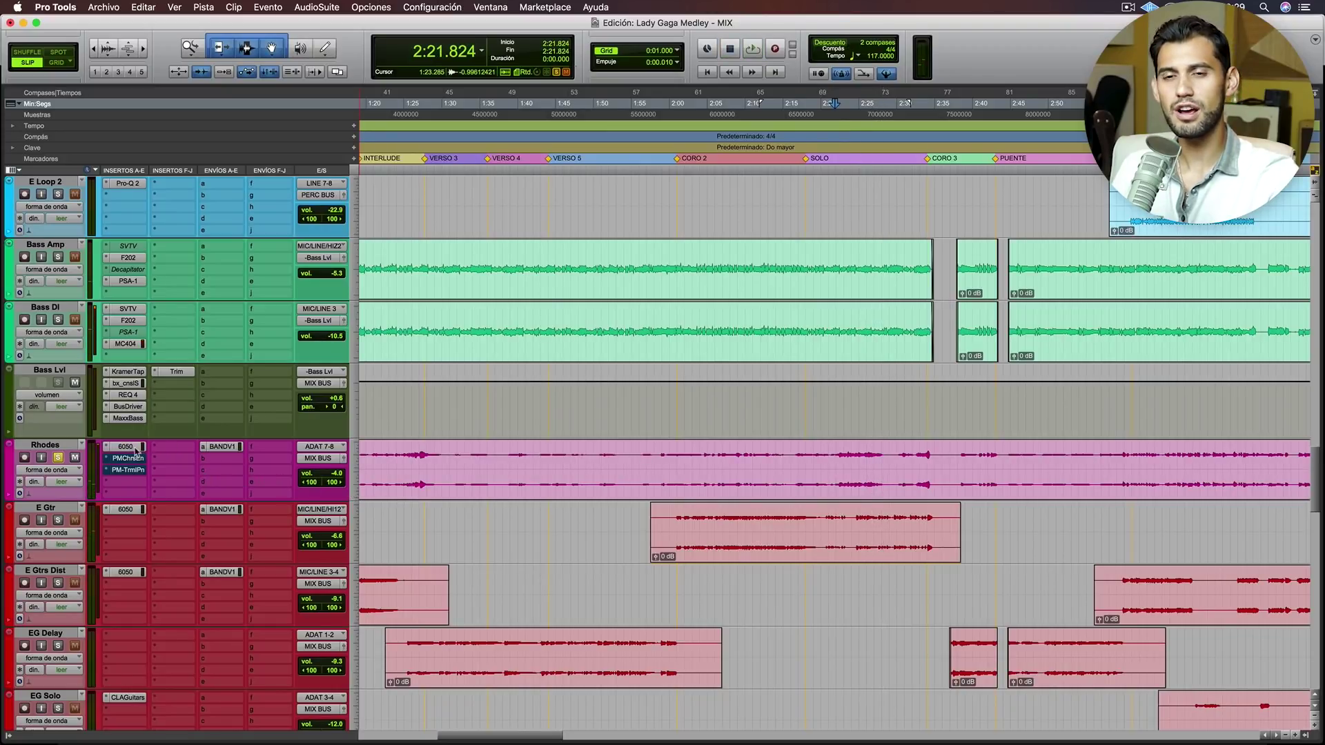
# Step: Open the Rhodes track's active 6050 Ultimate Channel Strip and compare its bypassed and processed sound during playback
pyautogui.click(125, 447)
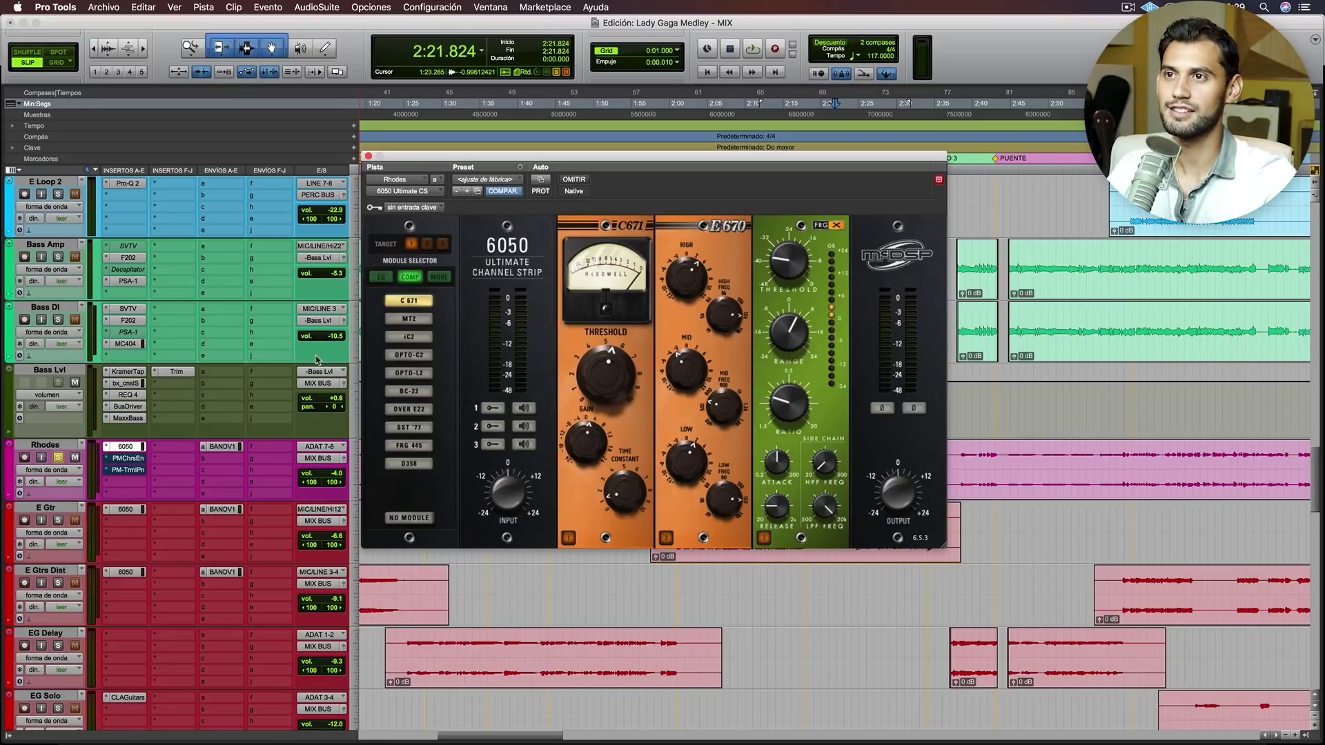
pyautogui.moveTo(520, 158); pyautogui.dragTo(513, 164)
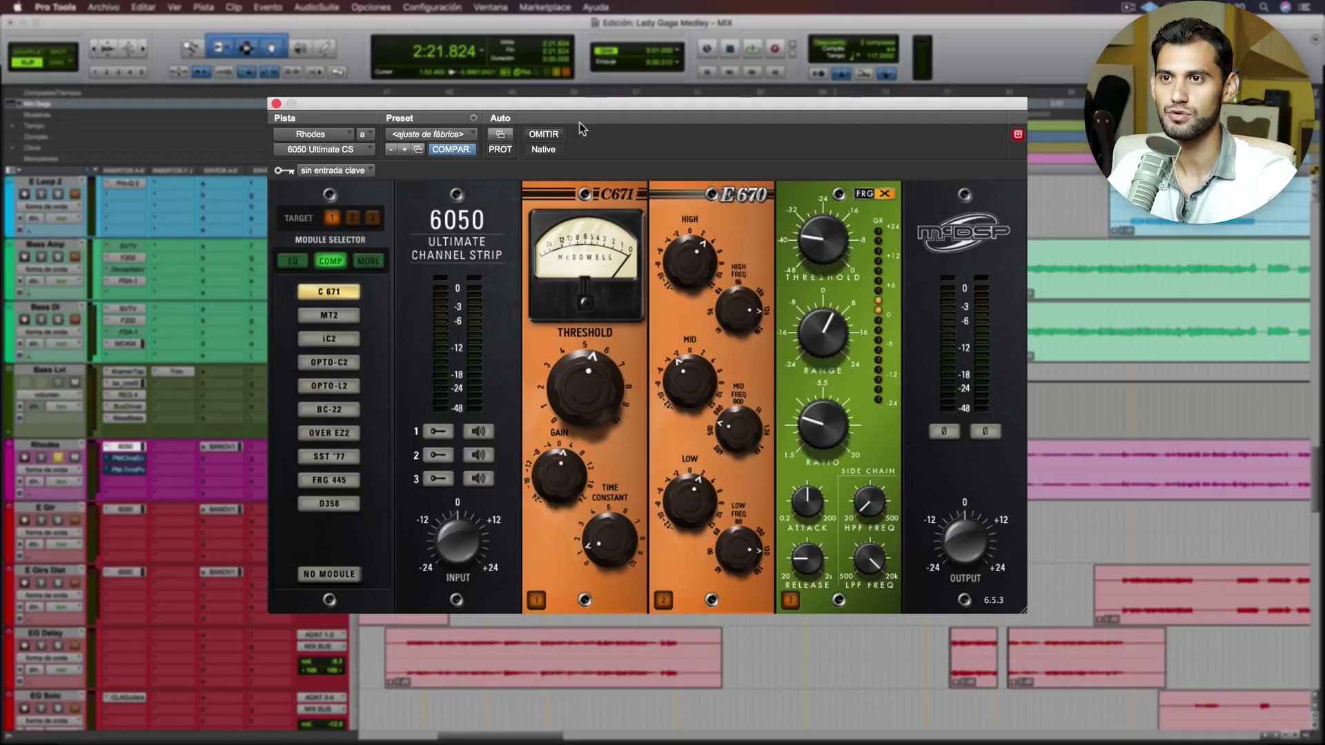
pyautogui.press('space')
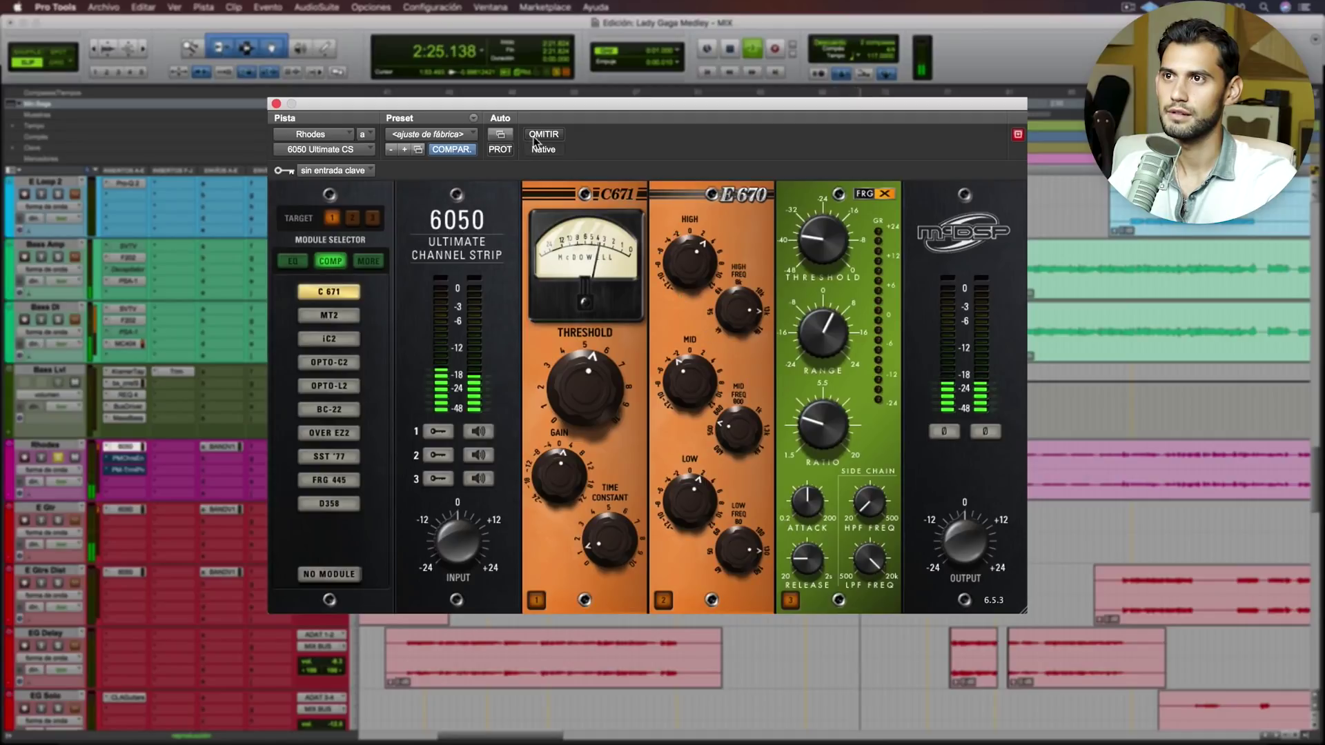
pyautogui.moveTo(963, 552); pyautogui.dragTo(963, 531)
pyautogui.press('space')
pyautogui.press('space')
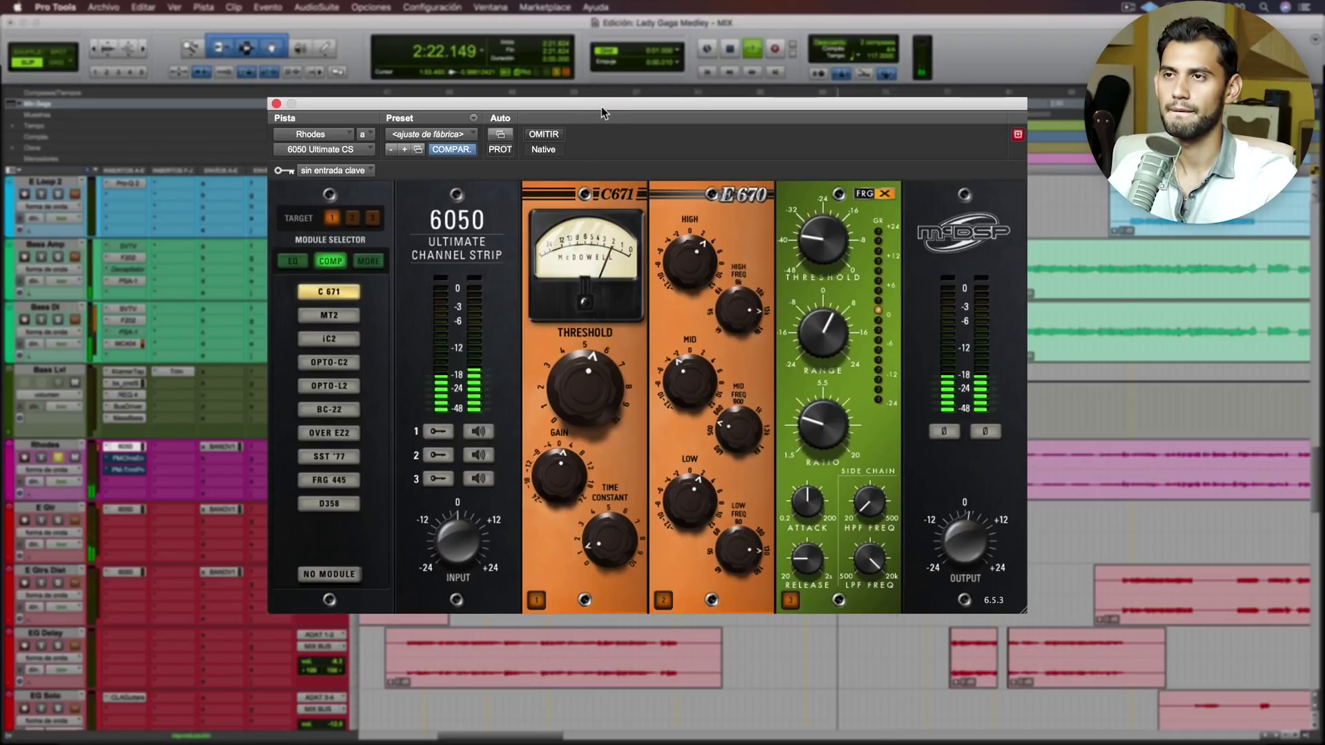
pyautogui.click(541, 134)
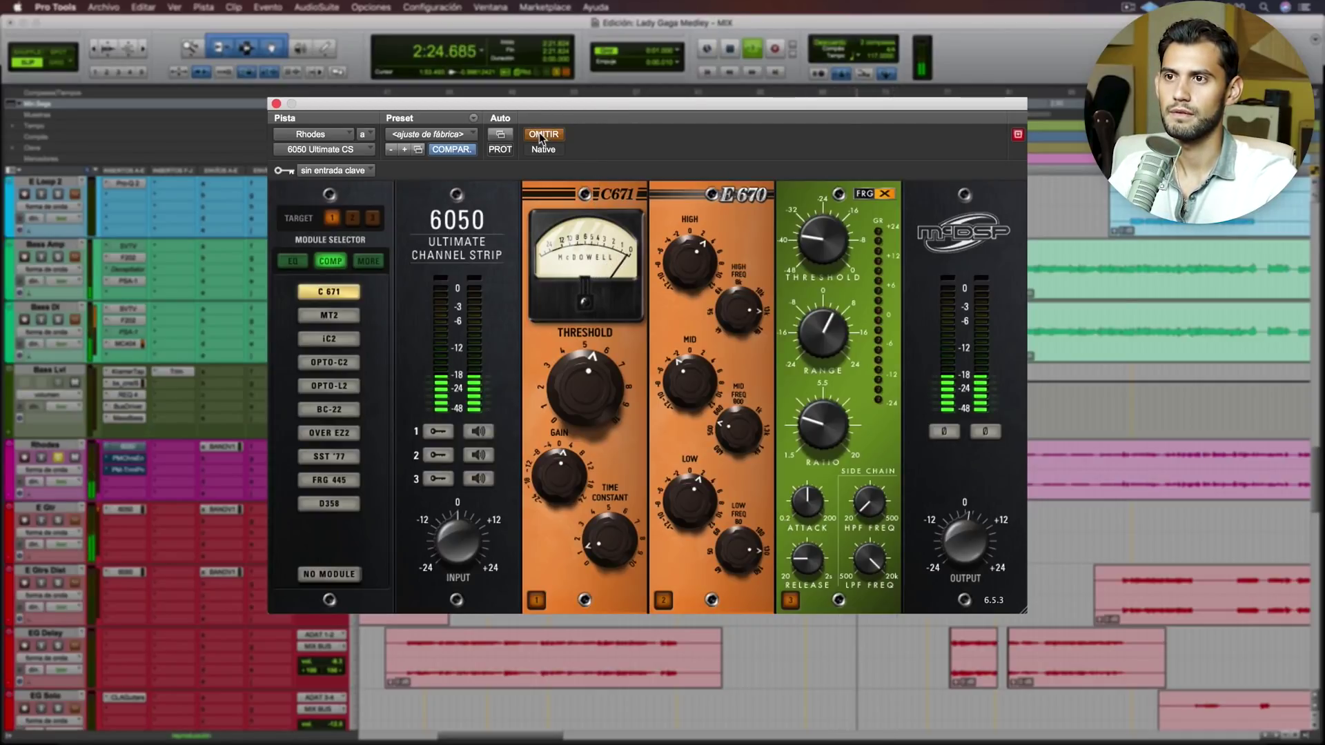
pyautogui.click(541, 134)
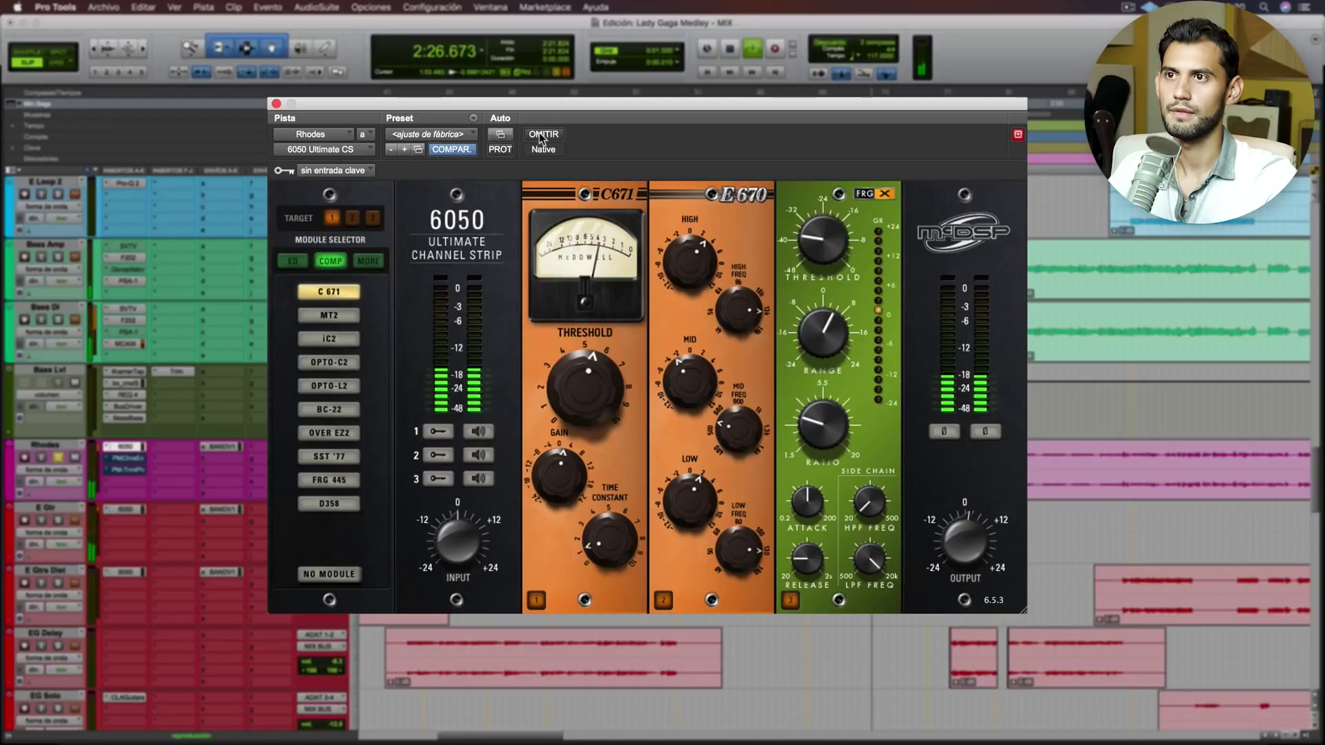
pyautogui.press('space')
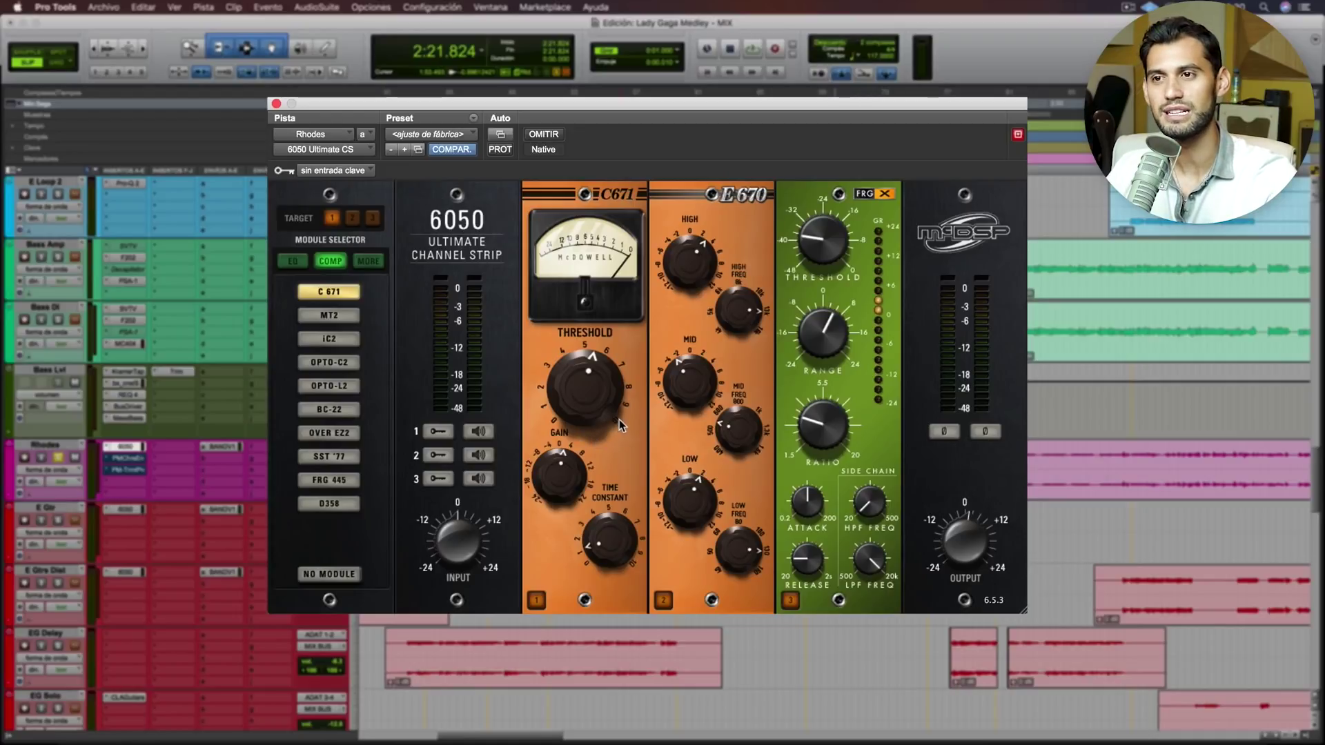
# Step: Audition the Rhodes with the E 670 equalizer ahead of the C671 compressor, and again with the original module order restored
pyautogui.moveTo(703, 440); pyautogui.dragTo(580, 445)
pyautogui.press('space')
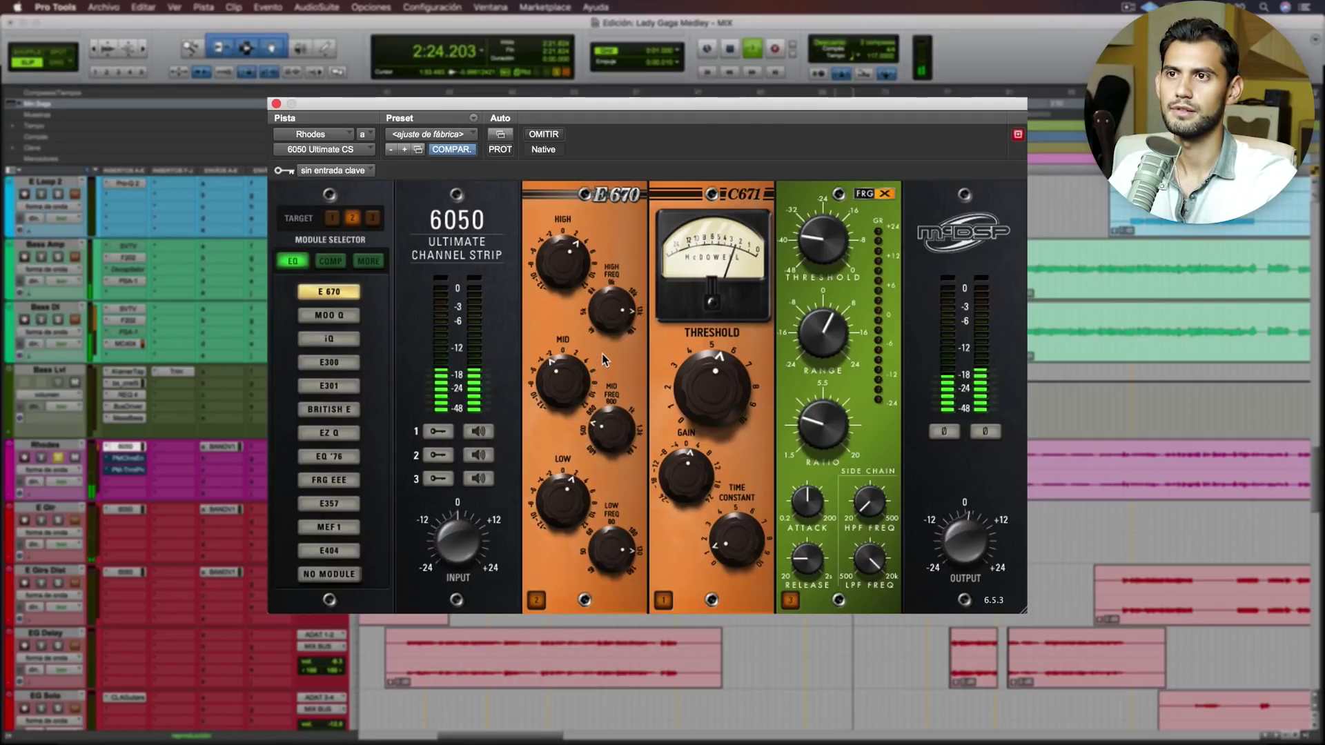
pyautogui.moveTo(598, 351); pyautogui.dragTo(708, 349)
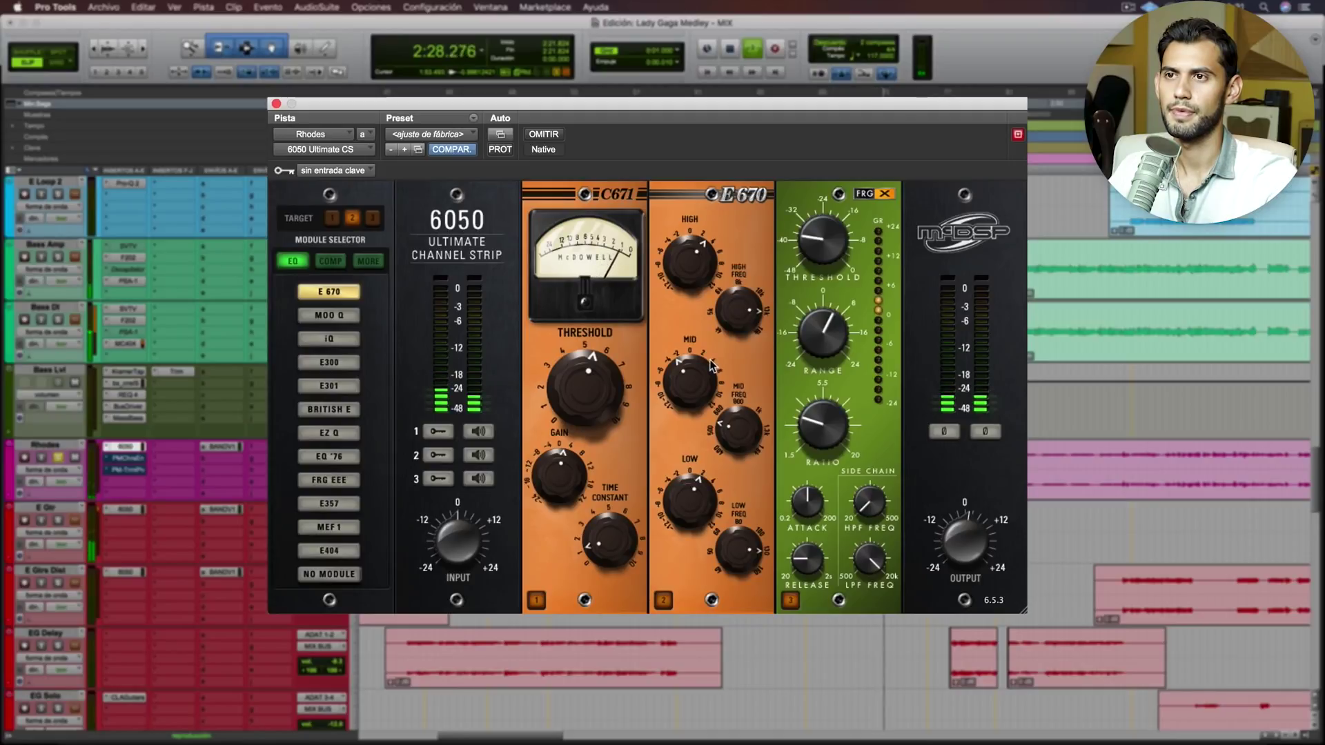
pyautogui.press('space')
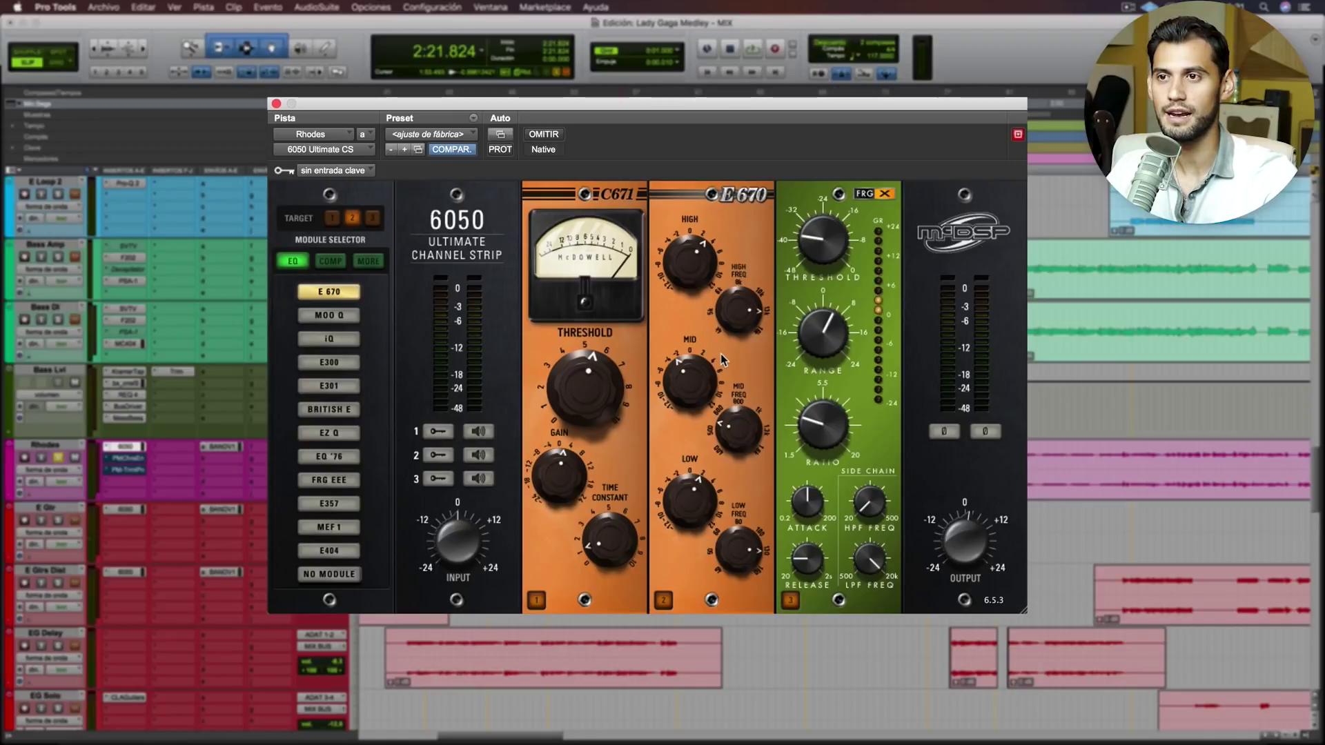
pyautogui.press('space')
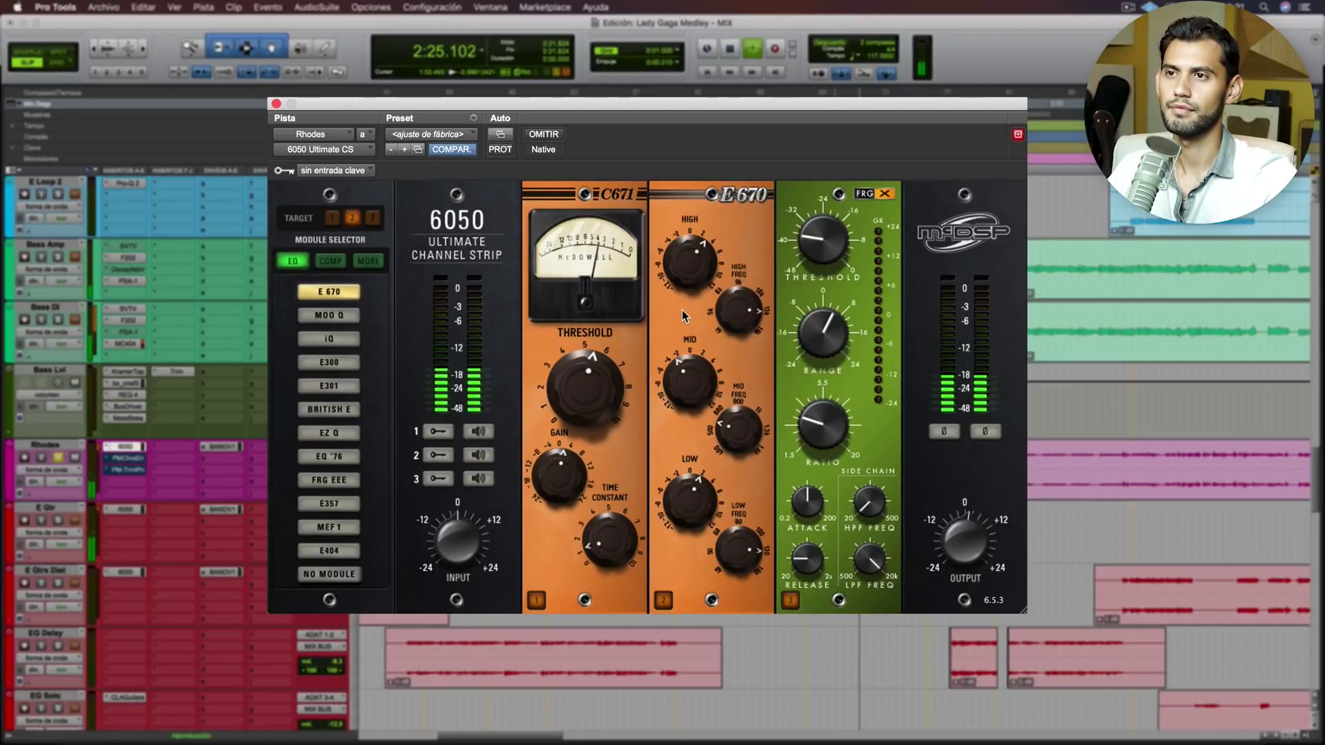
pyautogui.press('space')
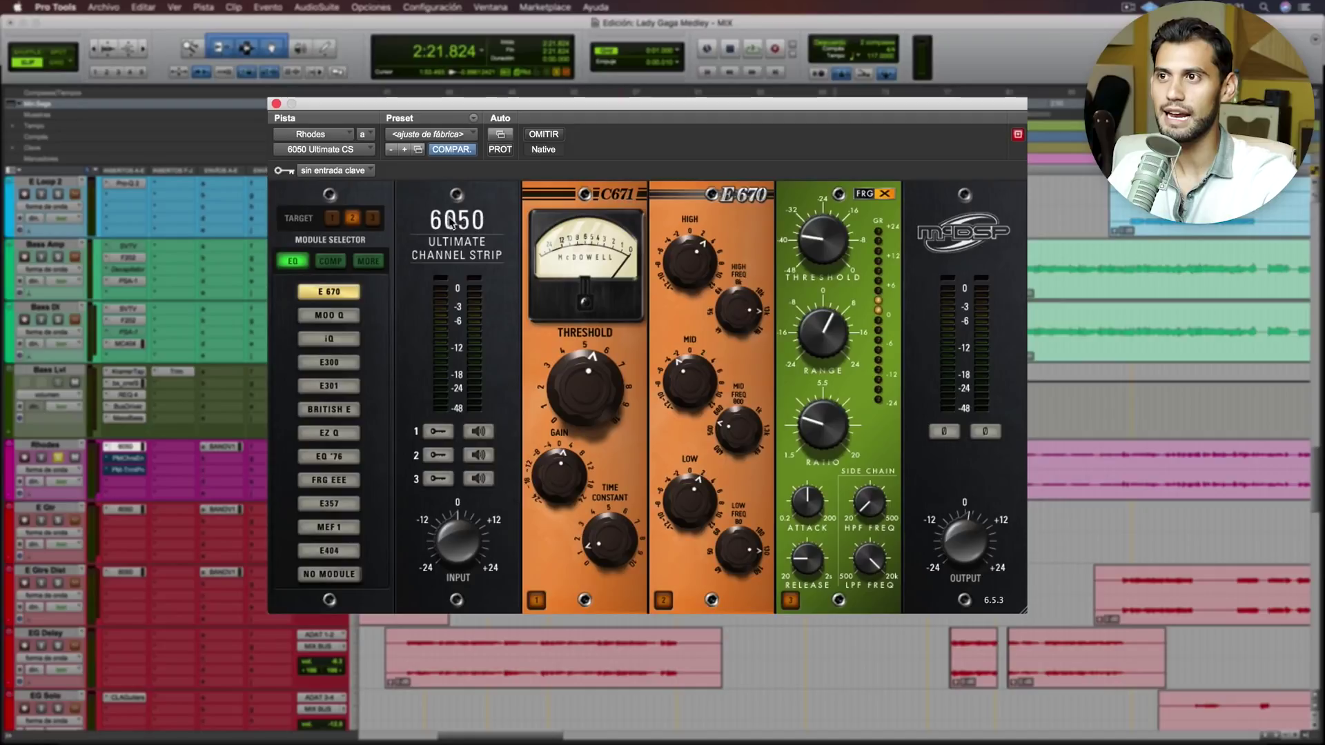
# Step: Replace the FRGX module in the channel strip's third slot with the E300 equalizer
pyautogui.click(374, 218)
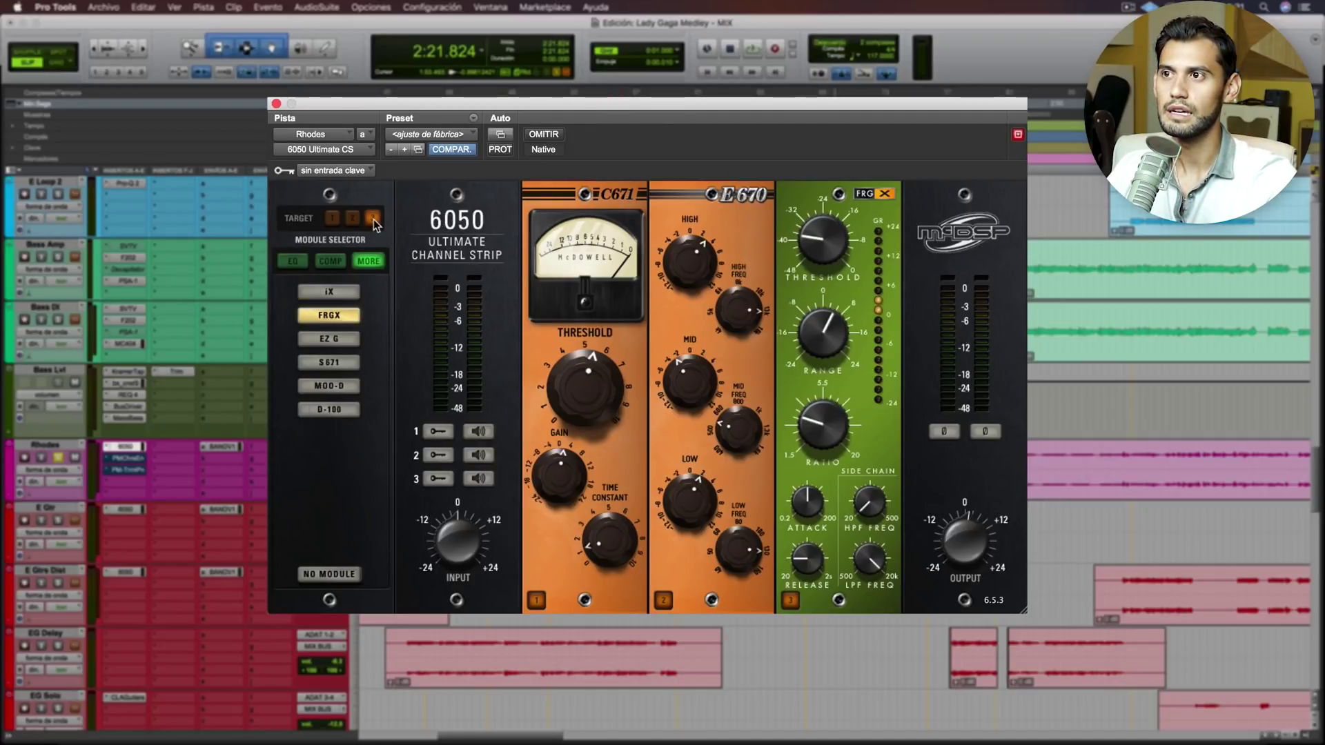
pyautogui.click(344, 261)
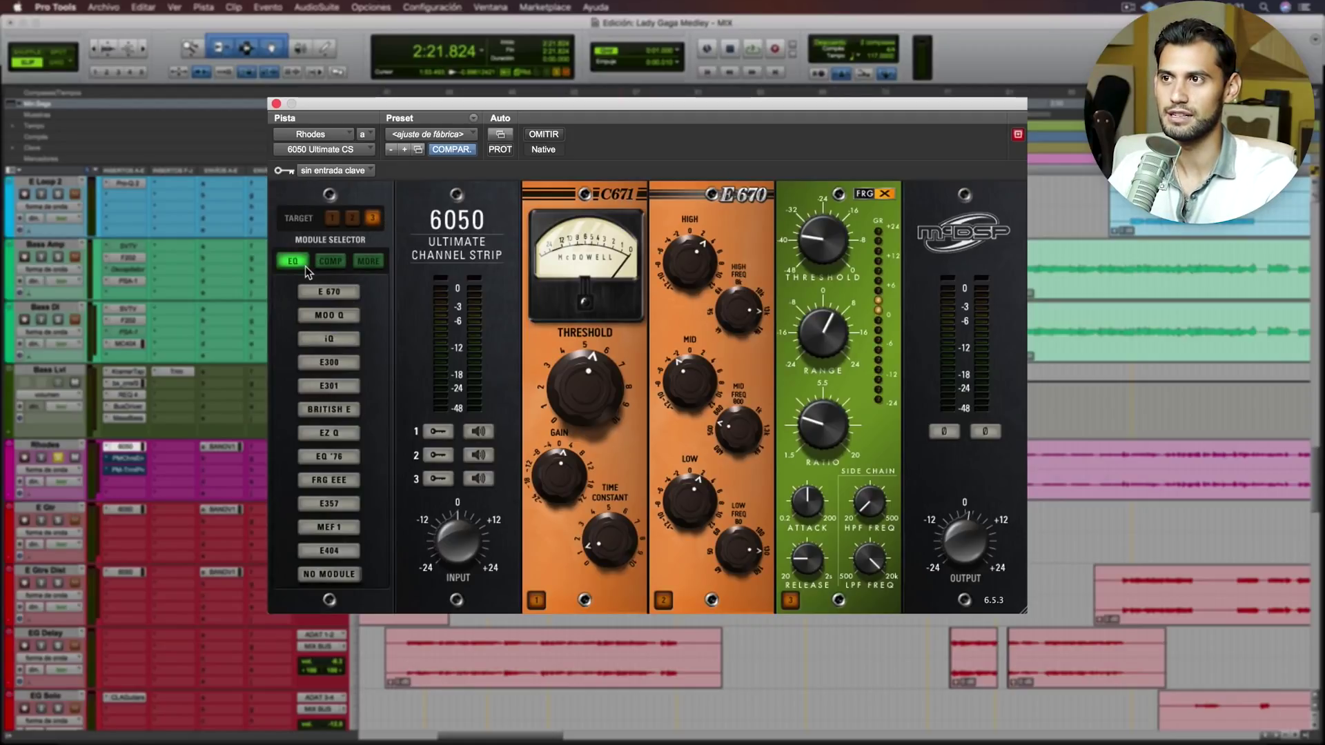
pyautogui.click(369, 263)
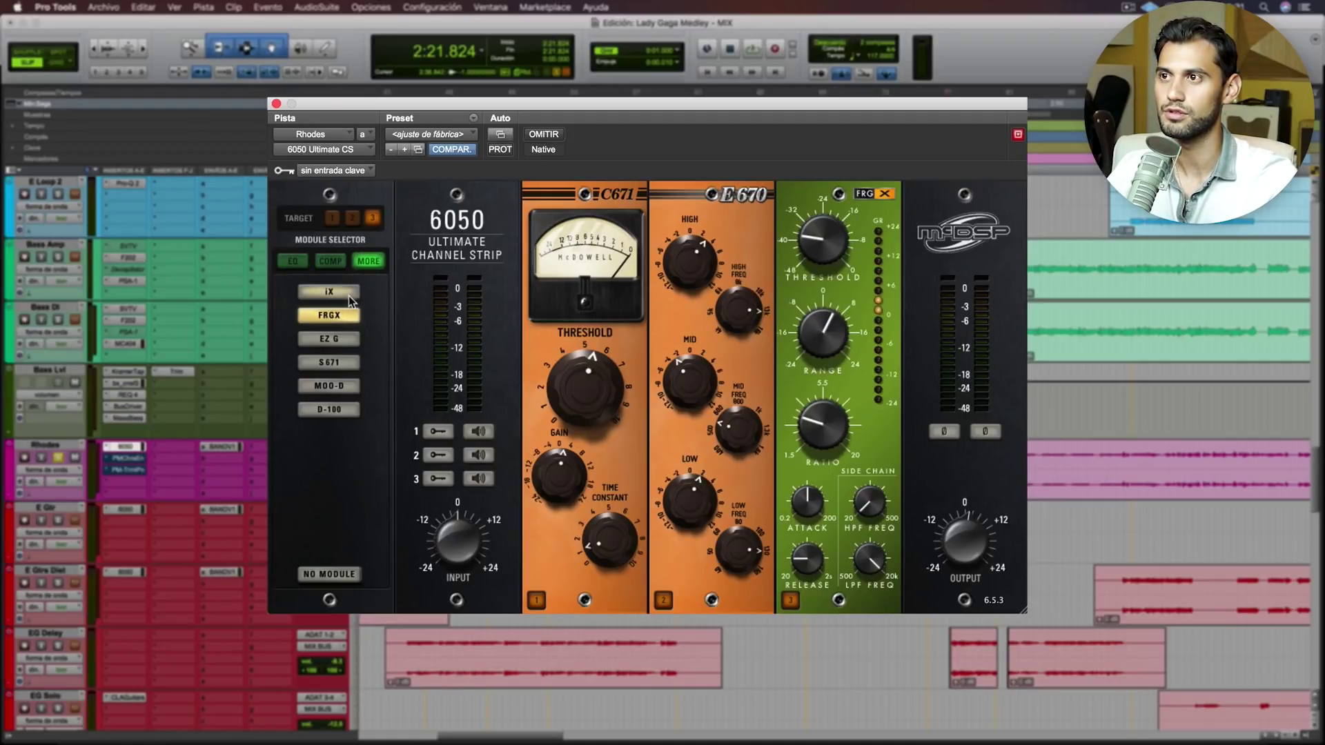
pyautogui.click(293, 261)
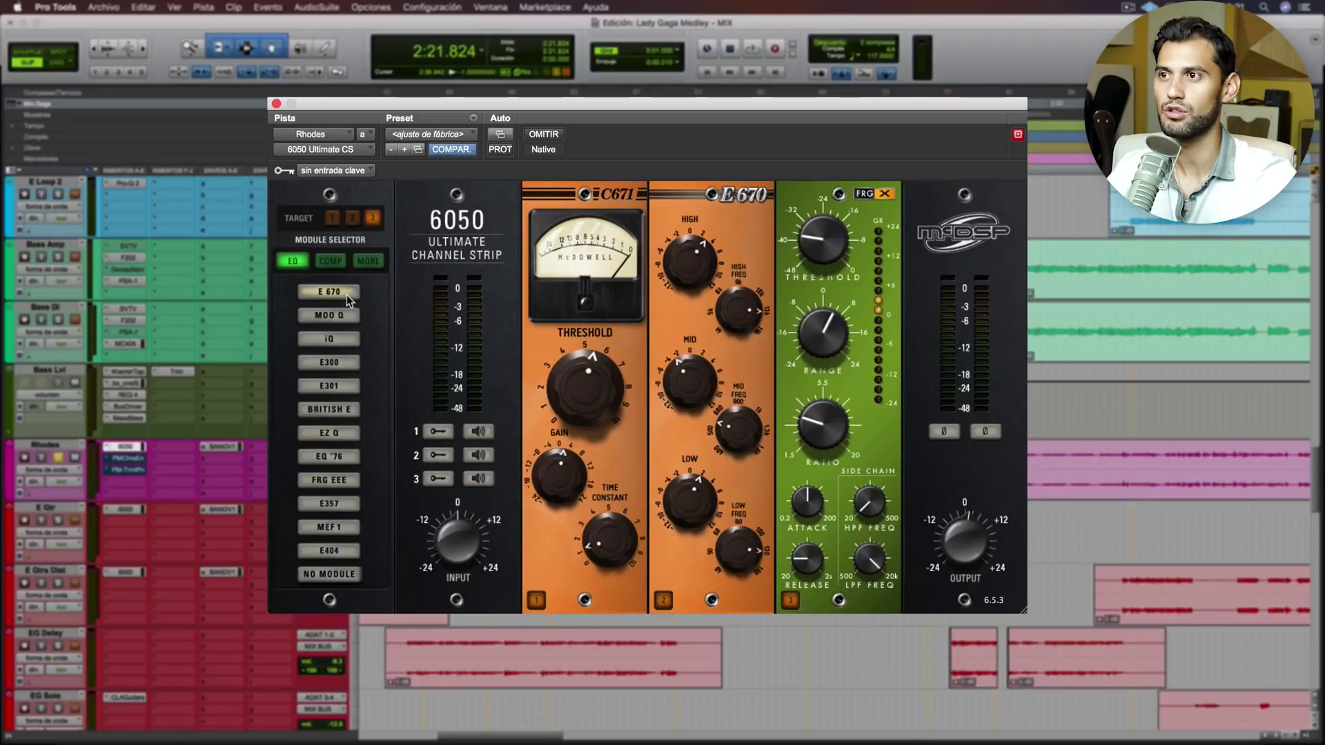
pyautogui.click(338, 370)
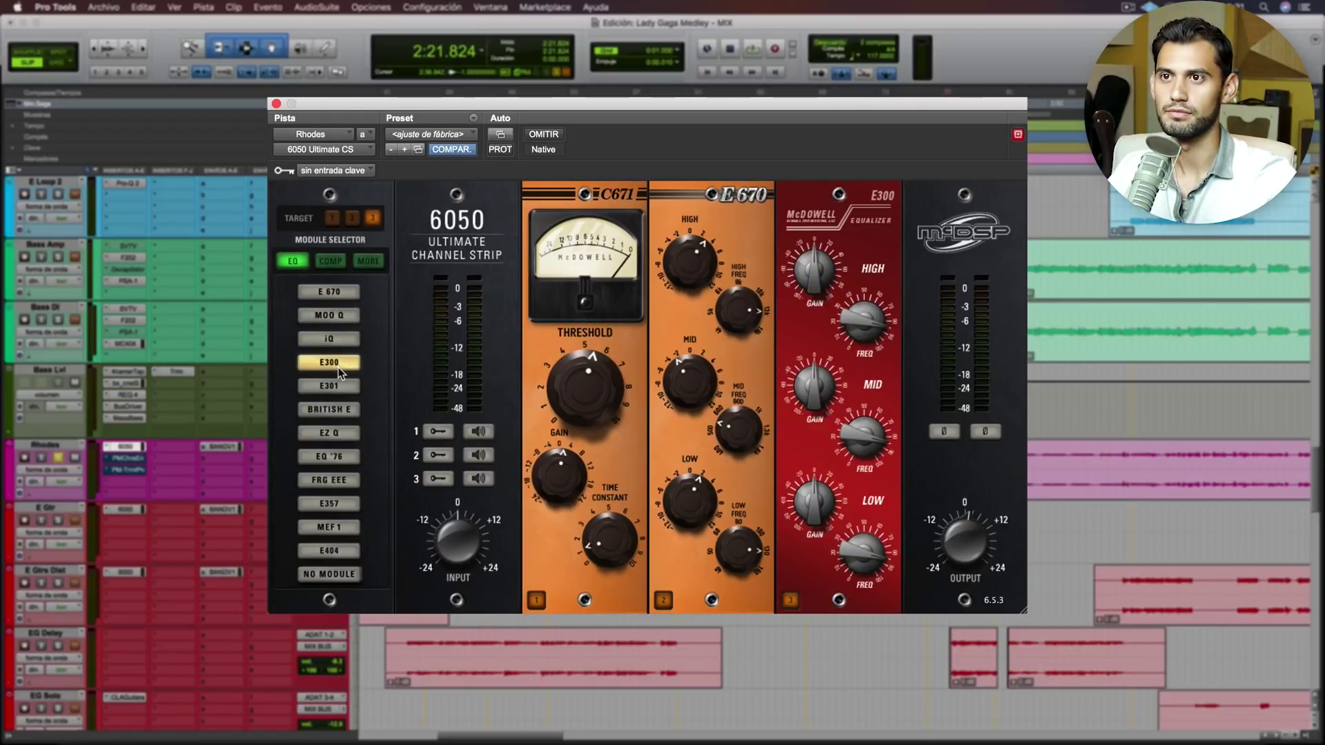
# Step: Raise the E300's high-band gain and adjust its high frequency while playing back the Rhodes
pyautogui.press('space')
pyautogui.moveTo(822, 271)
pyautogui.mouseDown()
pyautogui.moveTo(859, 279)
pyautogui.moveTo(869, 390)
pyautogui.moveTo(814, 257)
pyautogui.mouseUp()
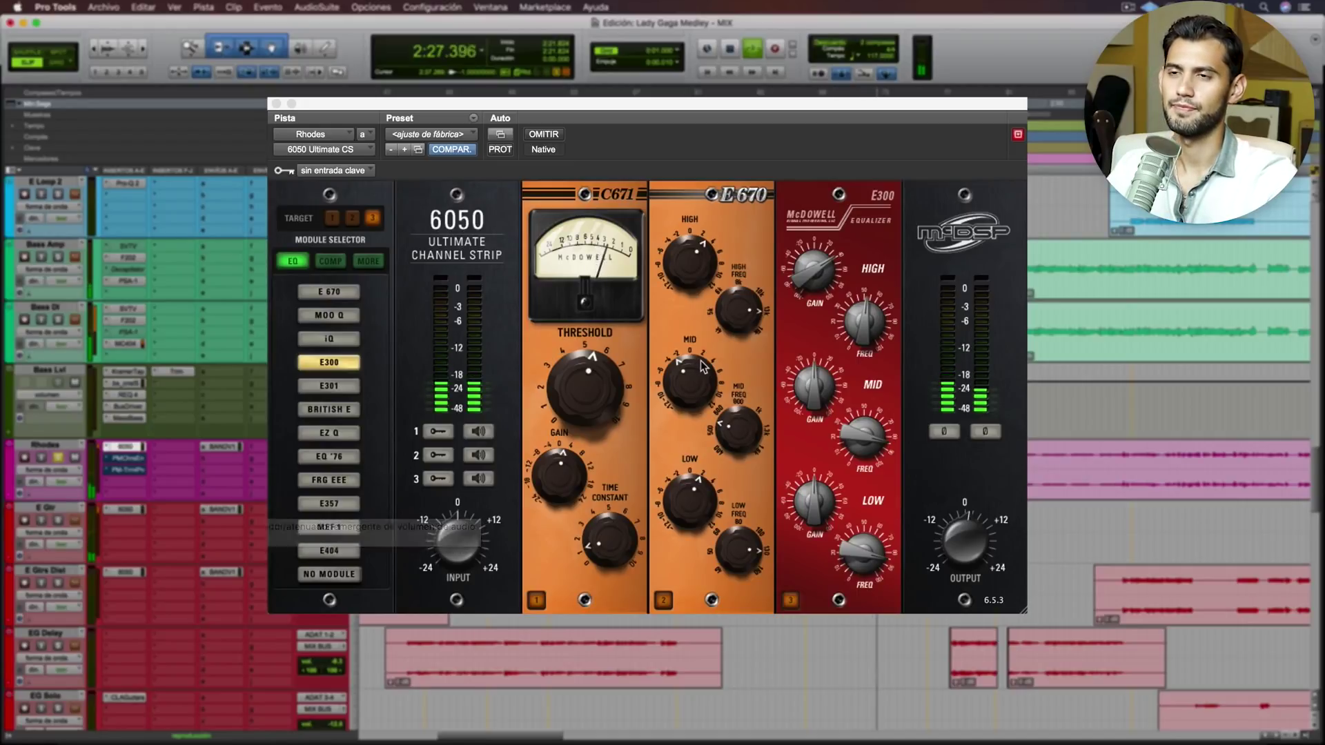
pyautogui.press('space')
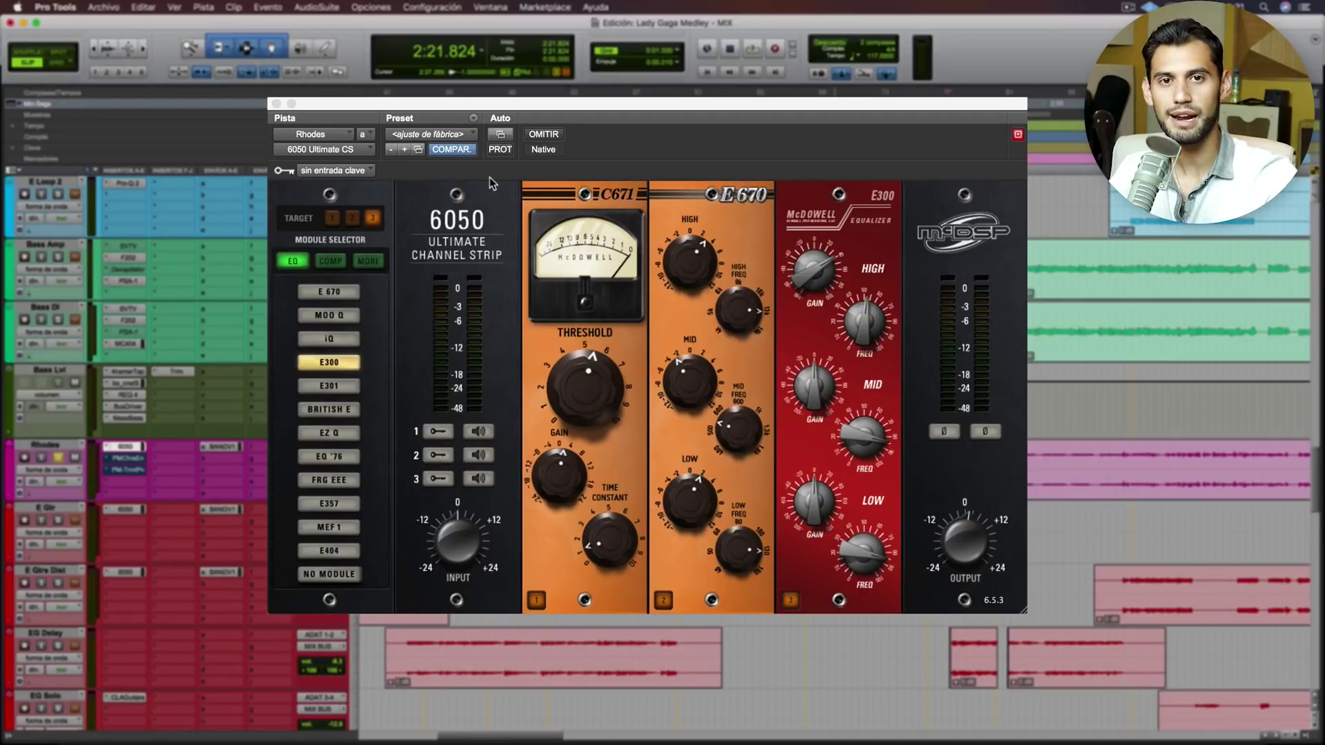
# Step: Review the modules available for the third slot without changing it, and target the first slot to view its compressor choices
pyautogui.click(886, 198)
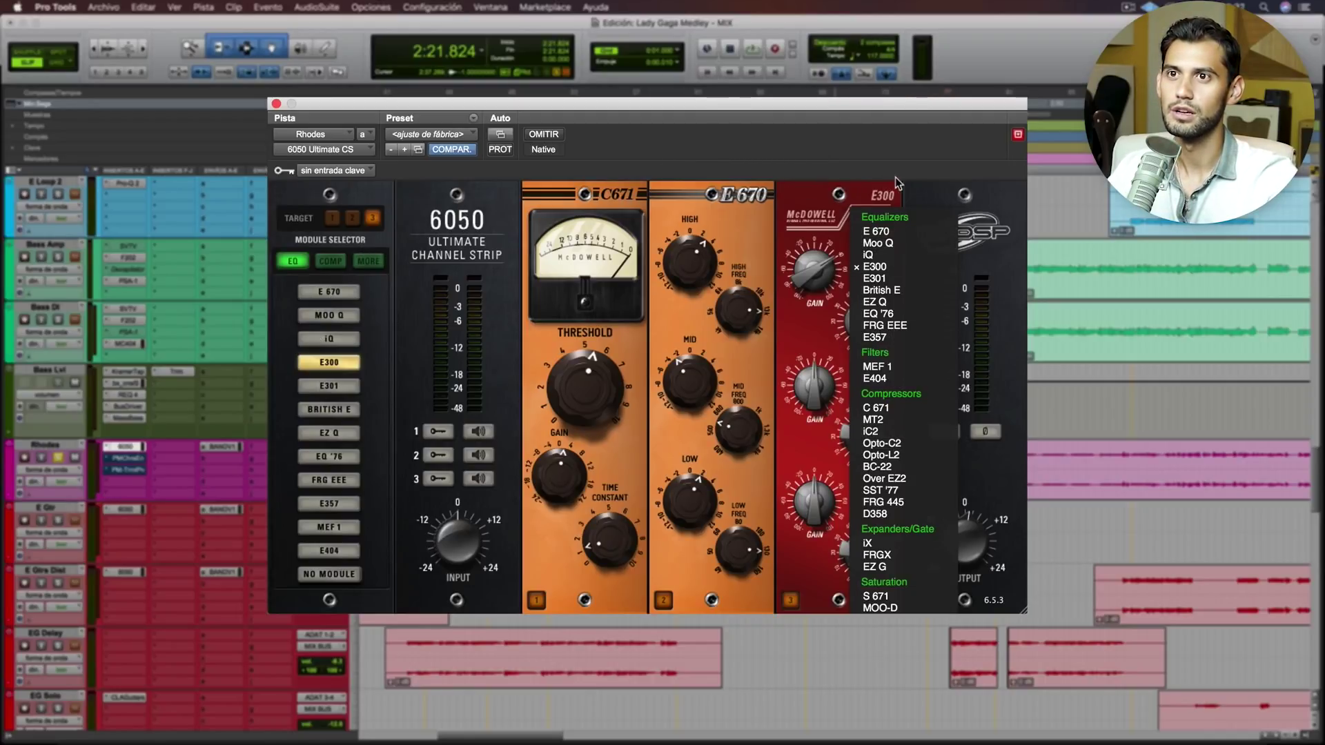
pyautogui.click(944, 200)
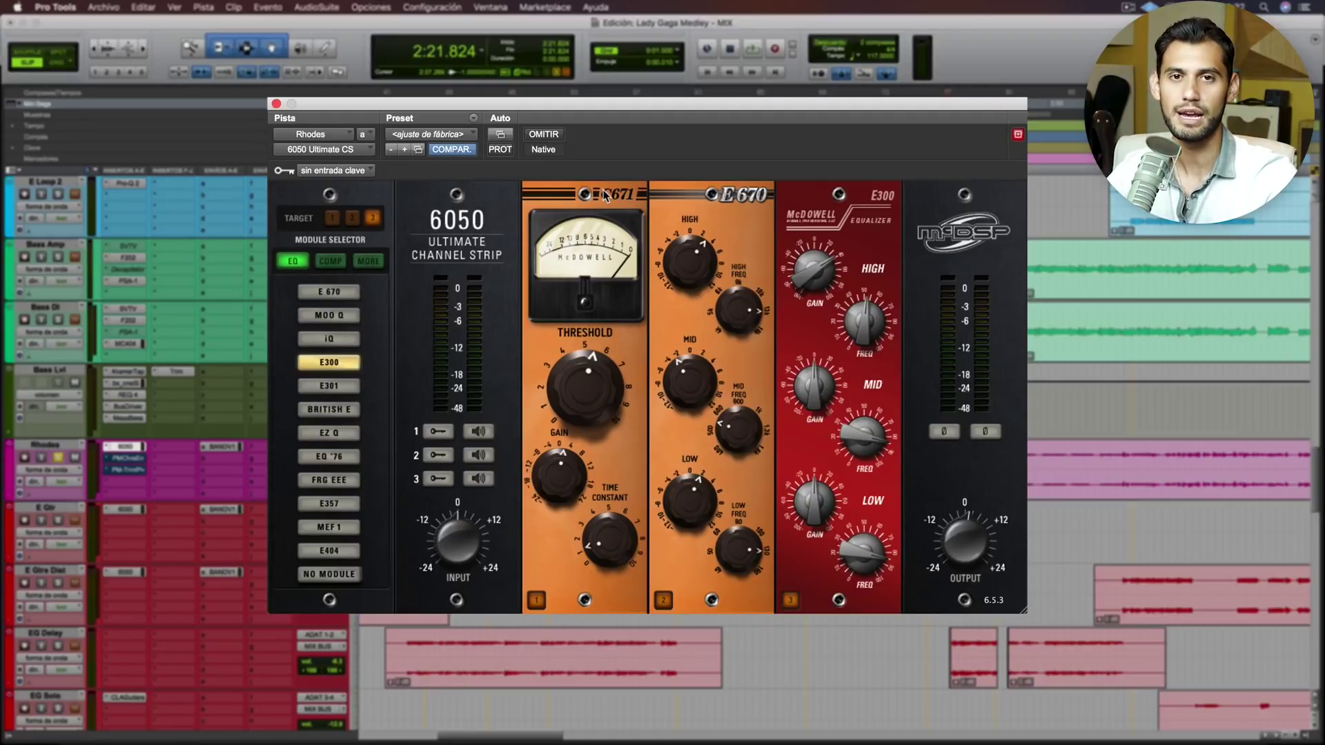
pyautogui.click(332, 219)
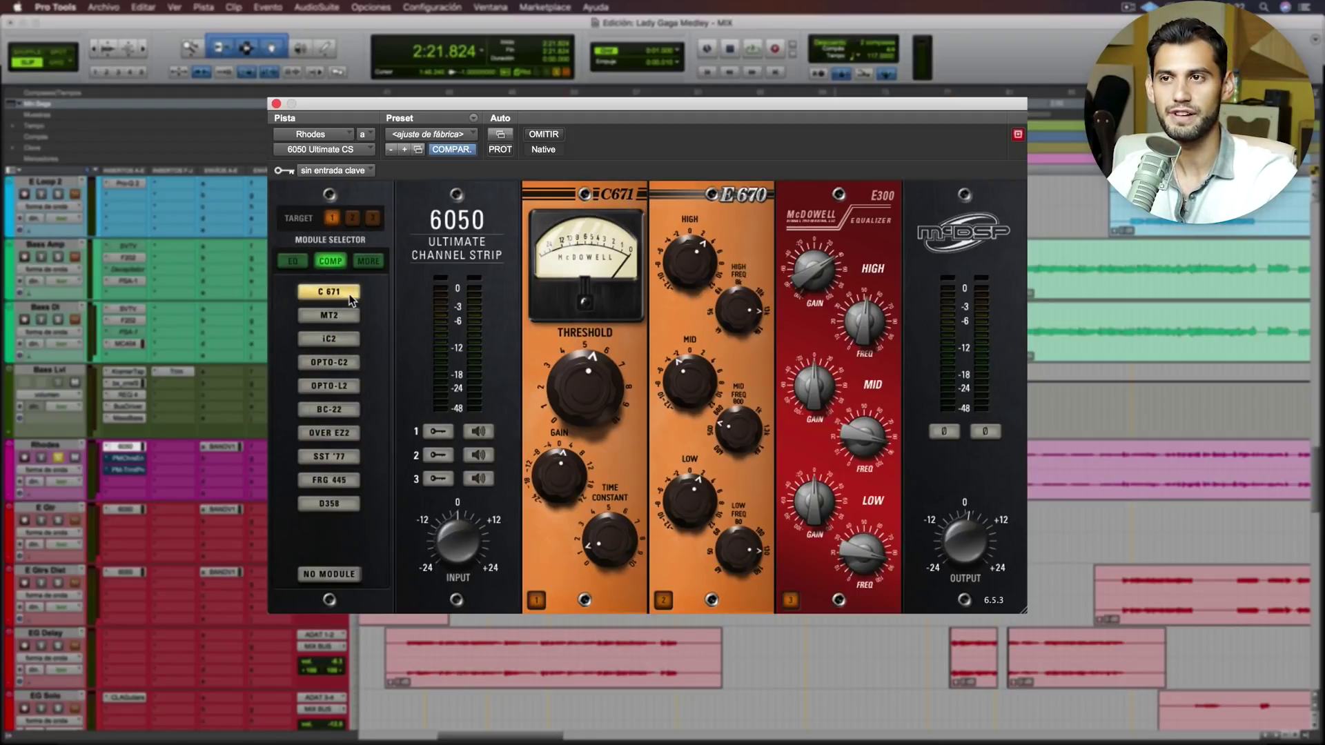
# Step: Play the Rhodes while stepping the first slot's compressor through MT2, iC2, OPTO-C2, OPTO-L2, BC-22 and OVER EZ2
pyautogui.press('space')
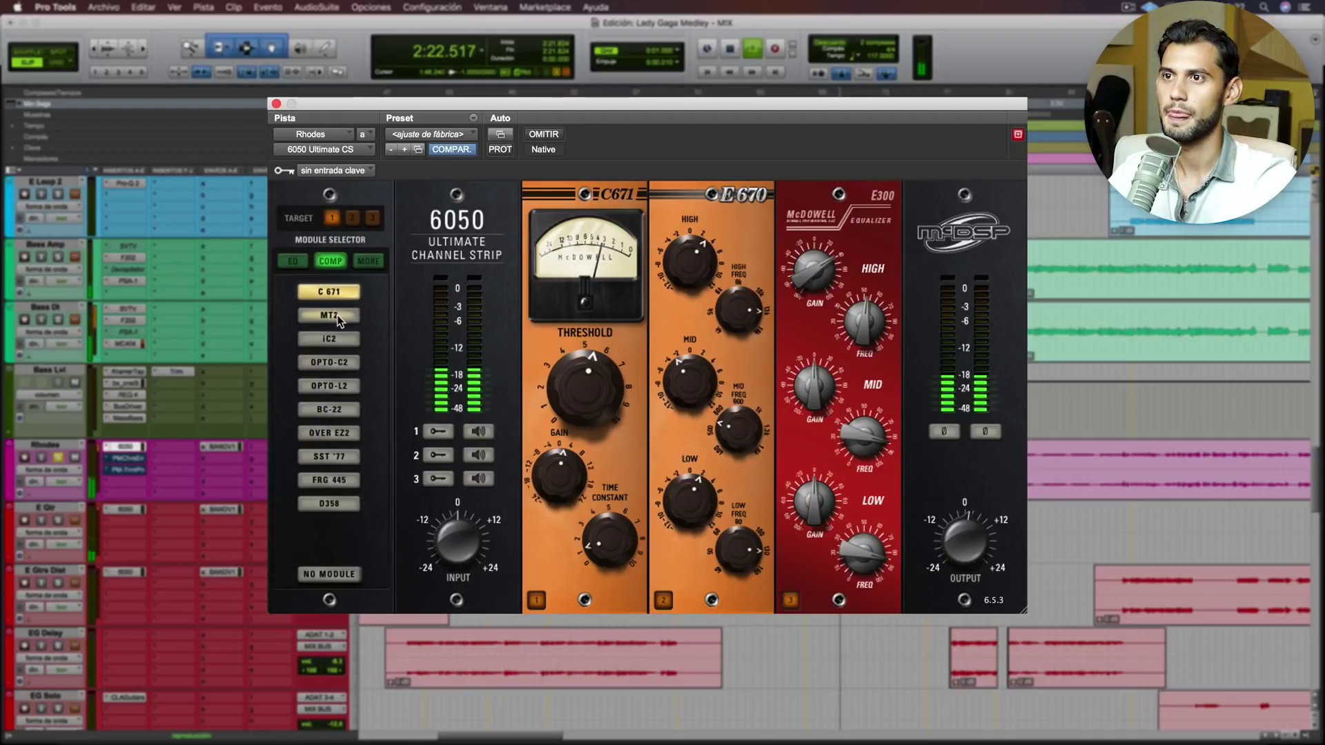
pyautogui.click(337, 316)
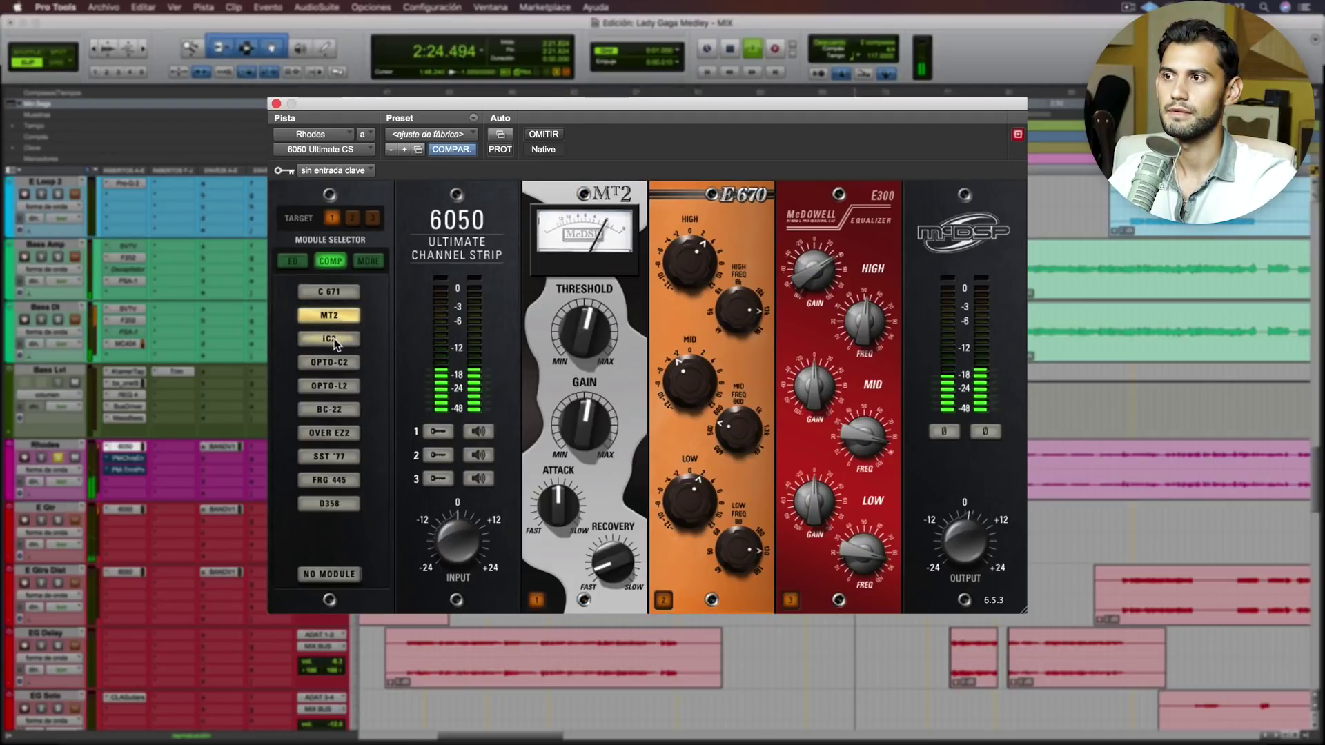
pyautogui.click(336, 342)
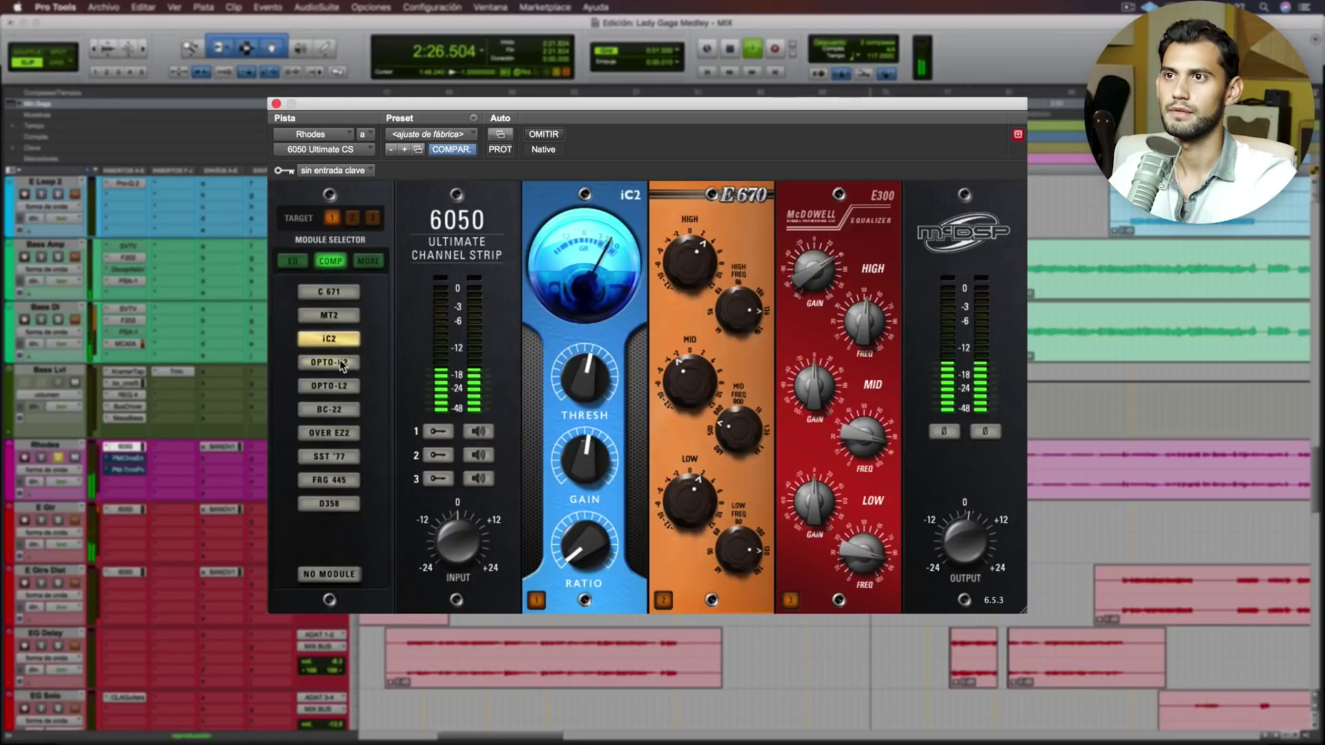
pyautogui.click(340, 362)
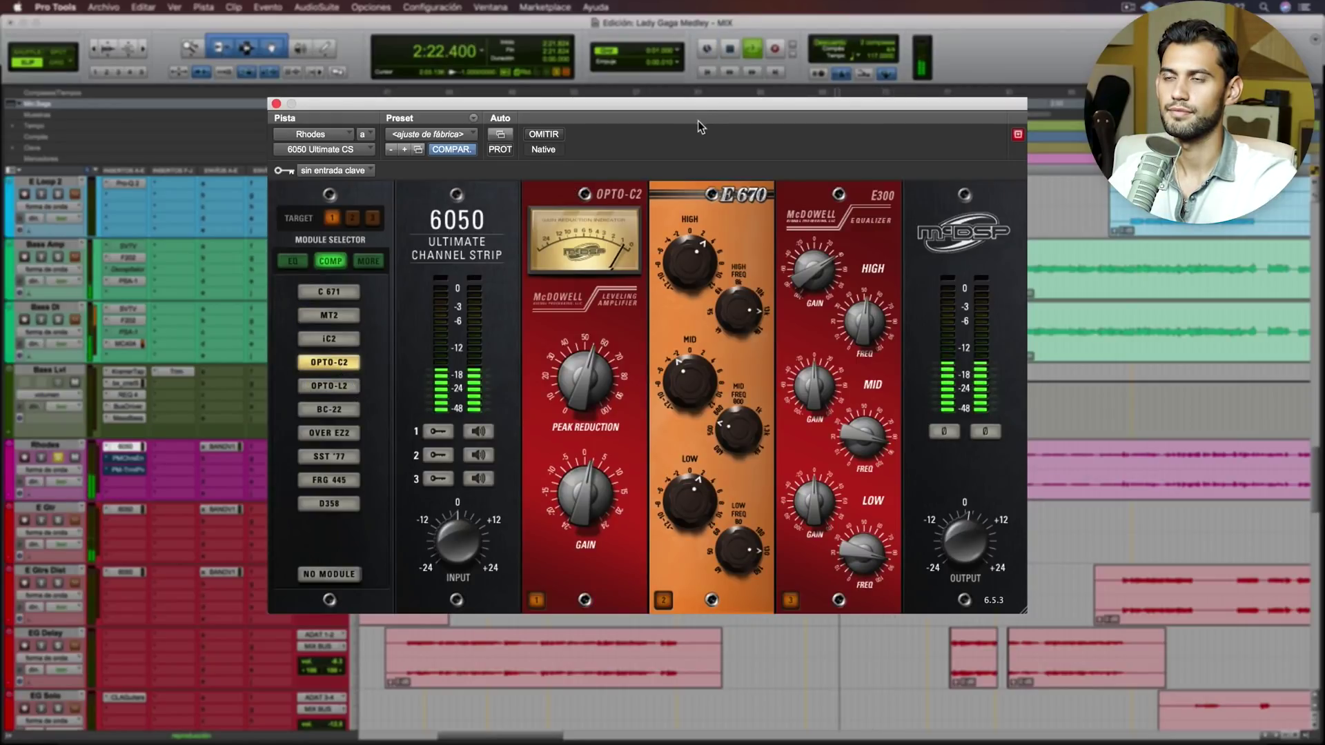
pyautogui.click(338, 387)
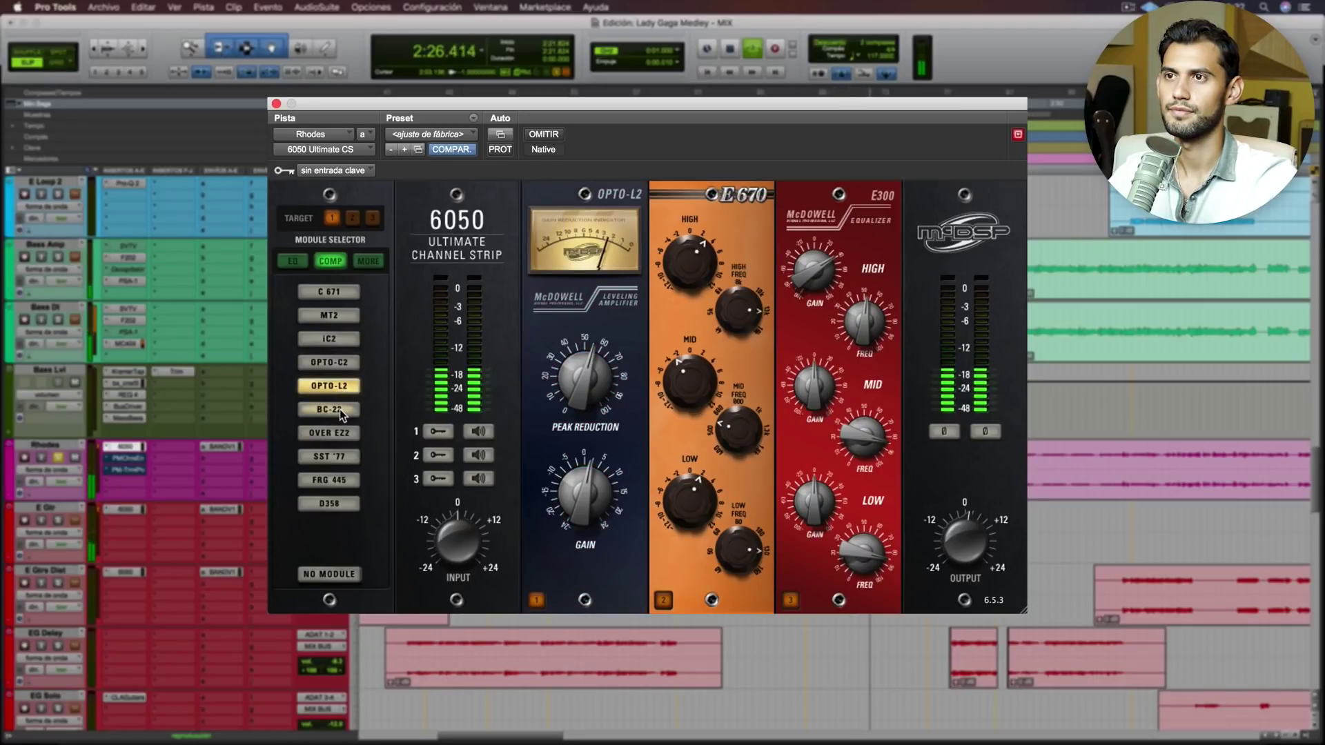
pyautogui.click(339, 410)
pyautogui.click(343, 434)
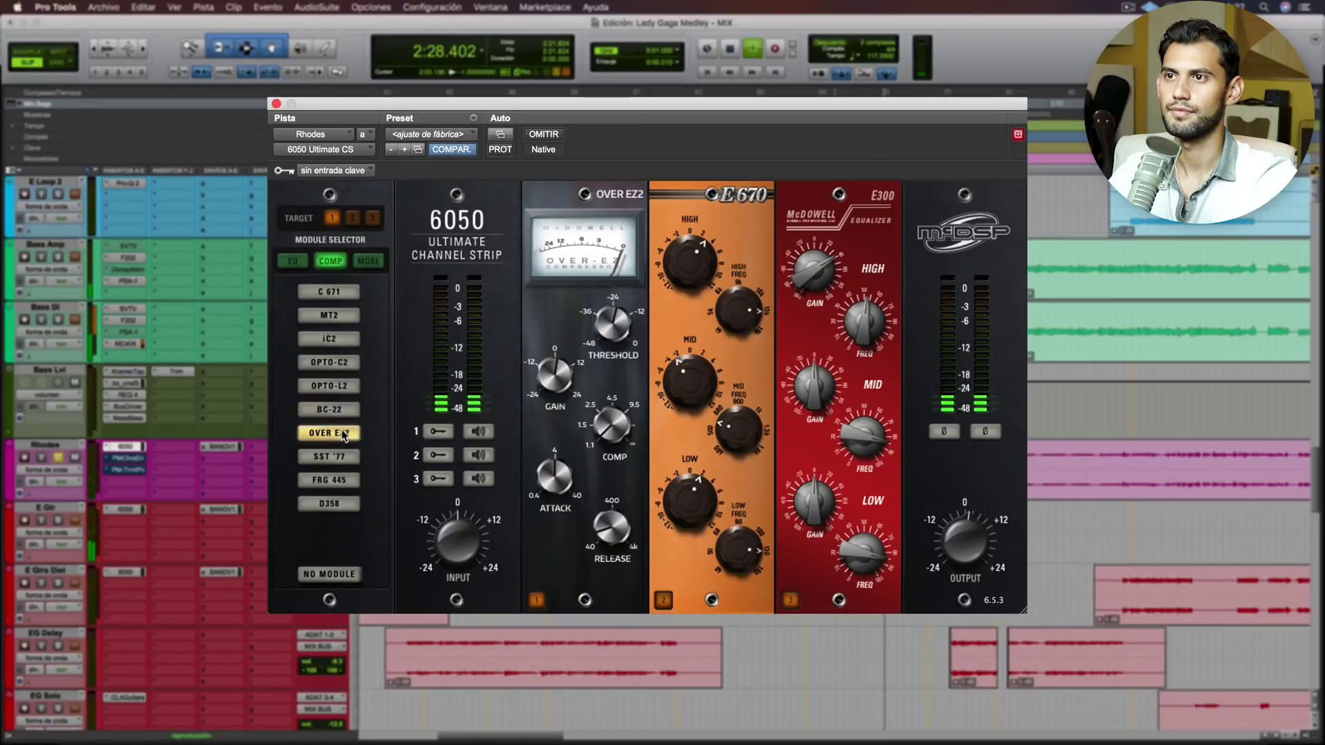
pyautogui.press('space')
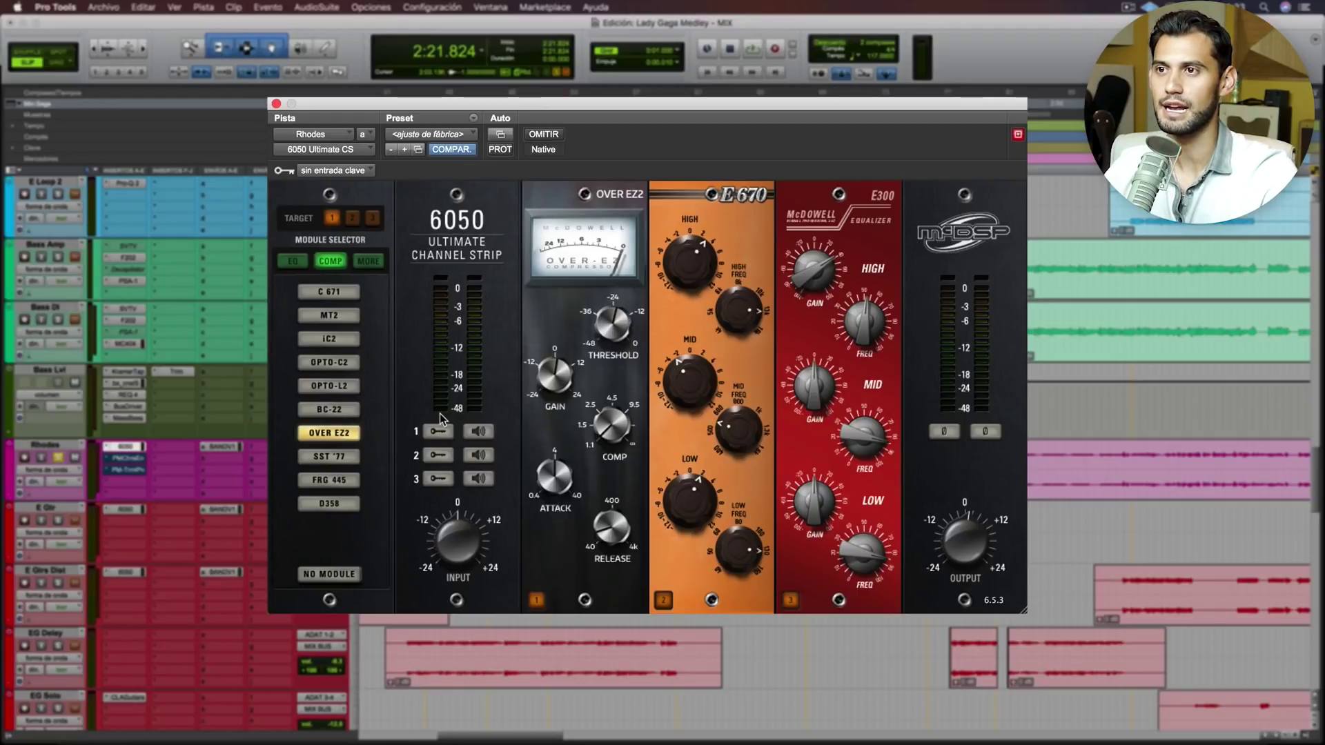
# Step: Compare the SST '77 and C 671 compressors in the first slot during Rhodes playback
pyautogui.press('space')
pyautogui.click(341, 457)
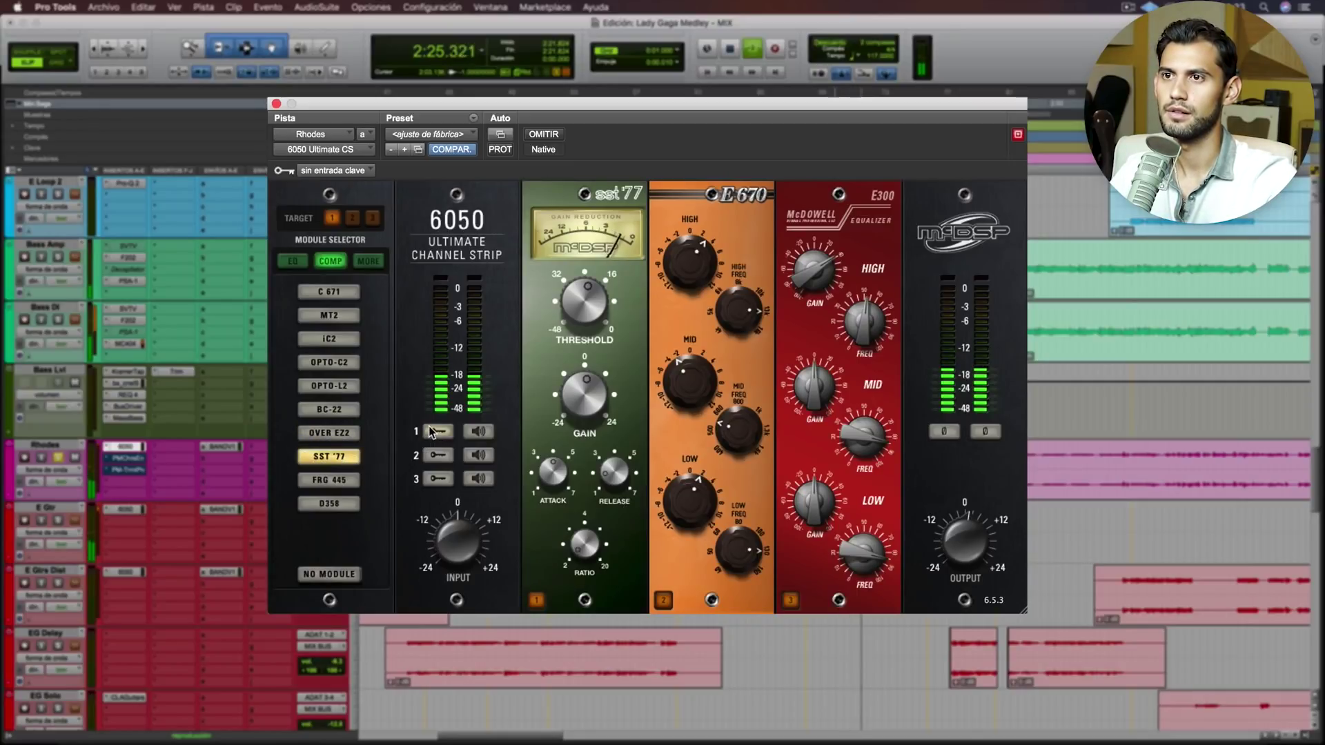
pyautogui.click(343, 295)
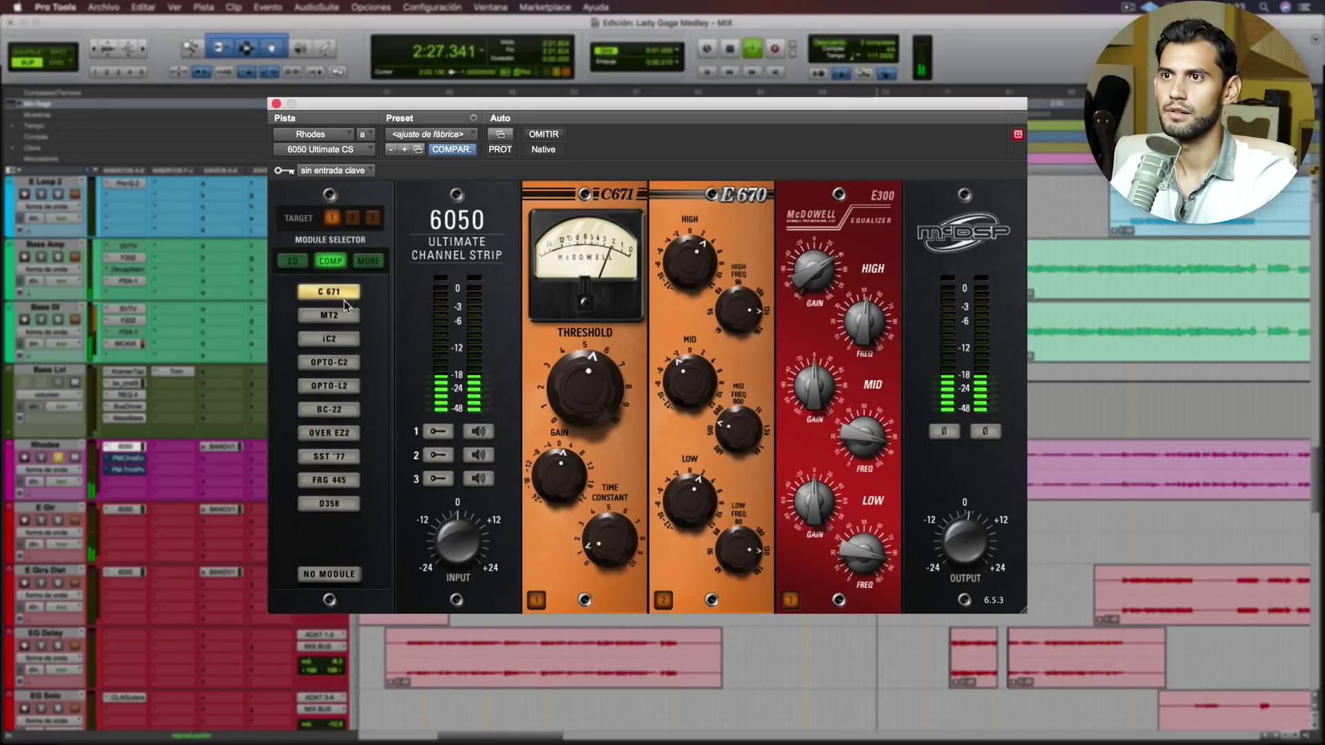
pyautogui.press('space')
# Step: Audition MT2, iC2, OPTO-C2 and OPTO-L2 in the first slot, replaying the Rhodes through the OPTO-L2
pyautogui.press('space')
pyautogui.click(333, 315)
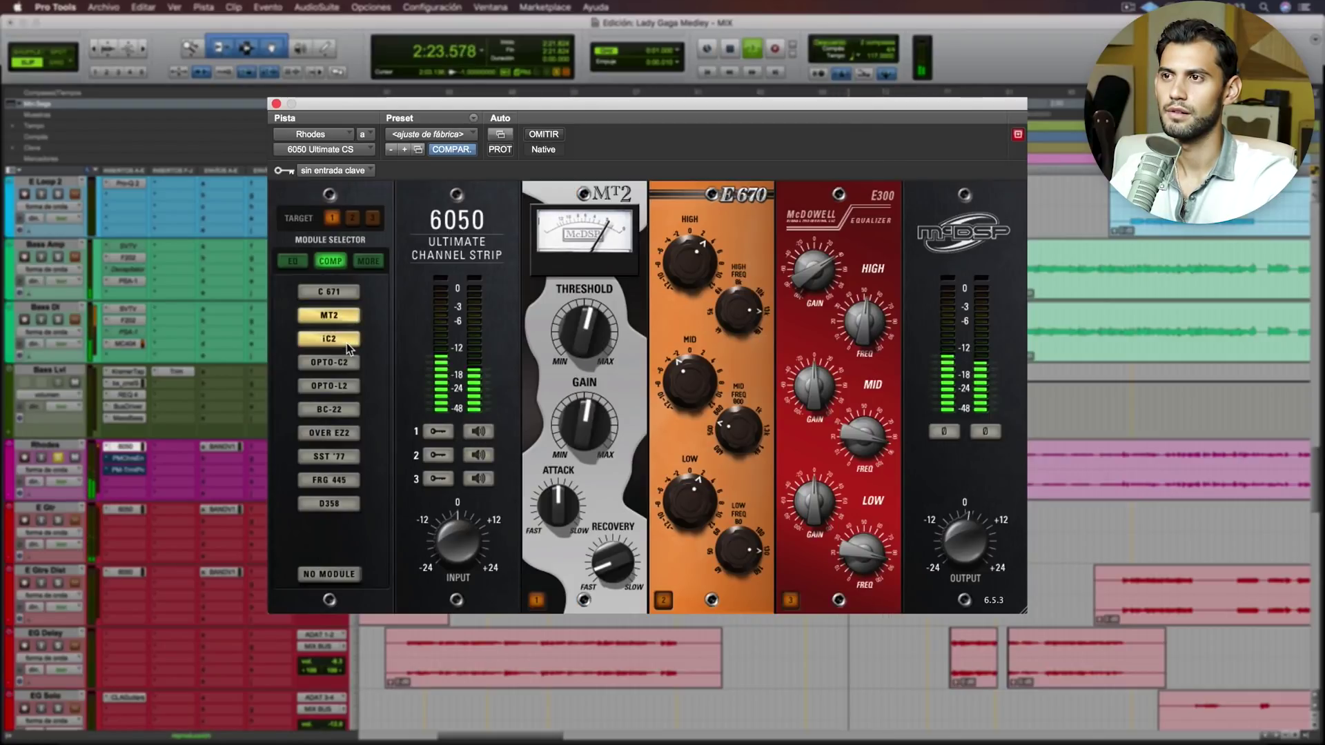
pyautogui.click(345, 339)
pyautogui.click(342, 364)
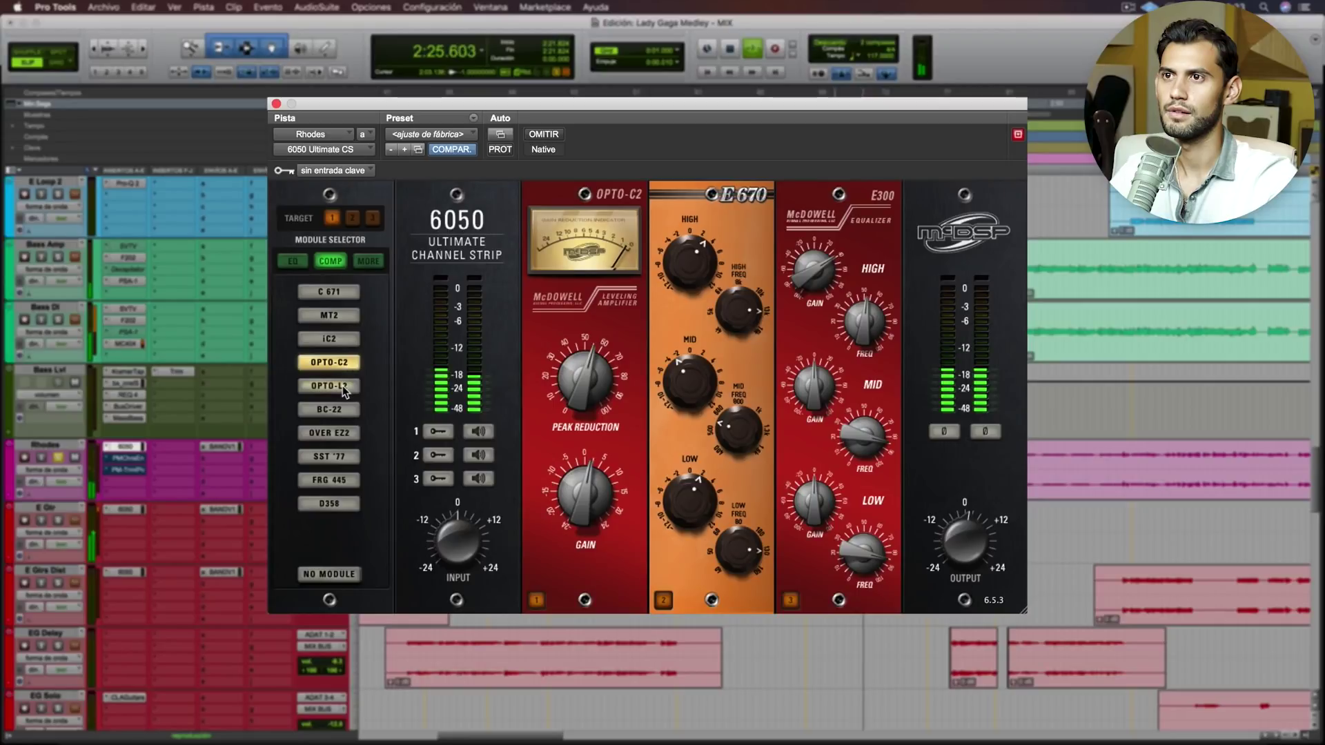
pyautogui.click(342, 385)
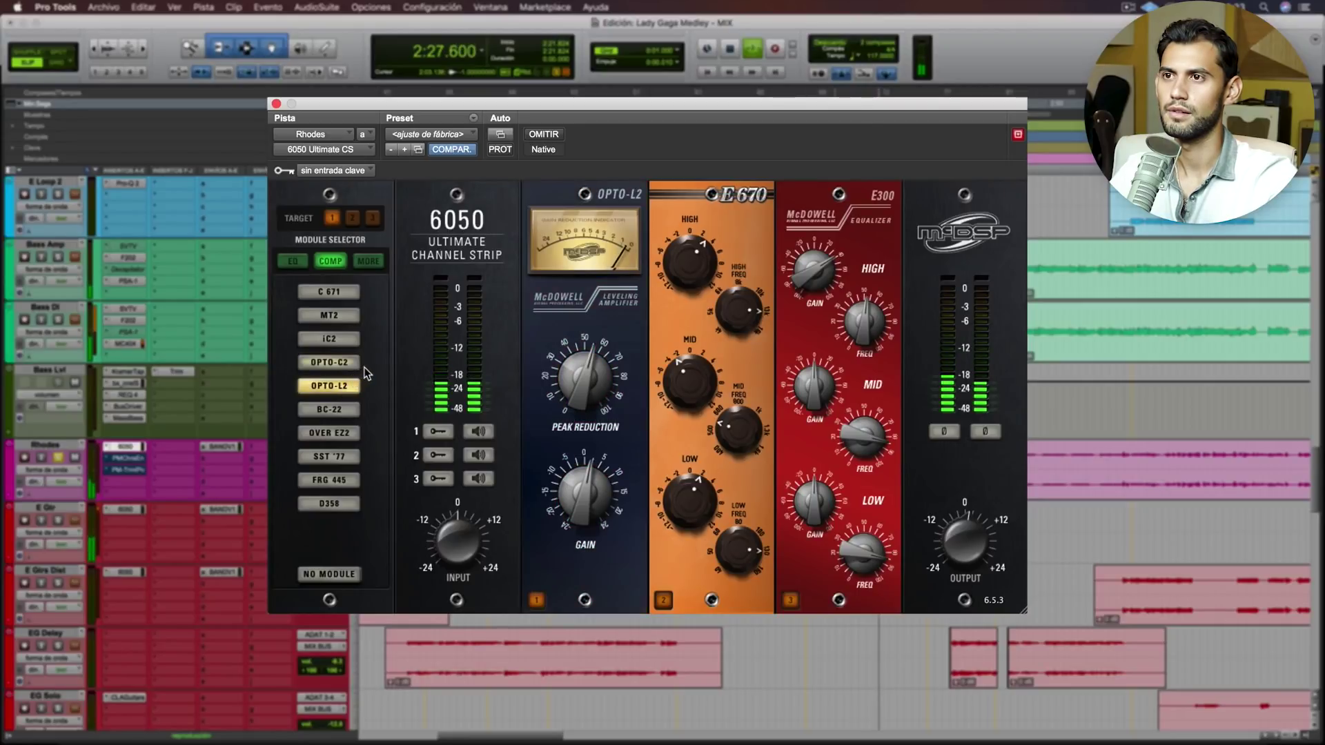
pyautogui.press('space')
pyautogui.press('space')
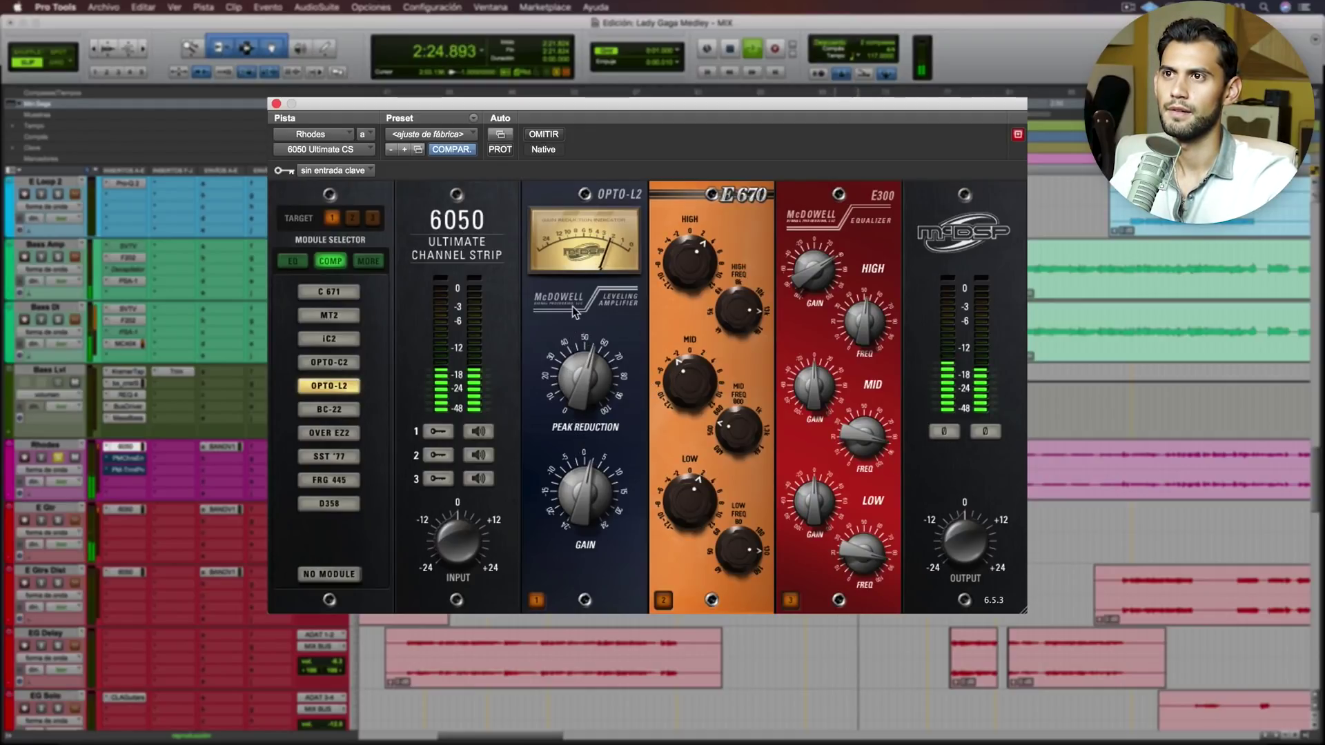
pyautogui.press('space')
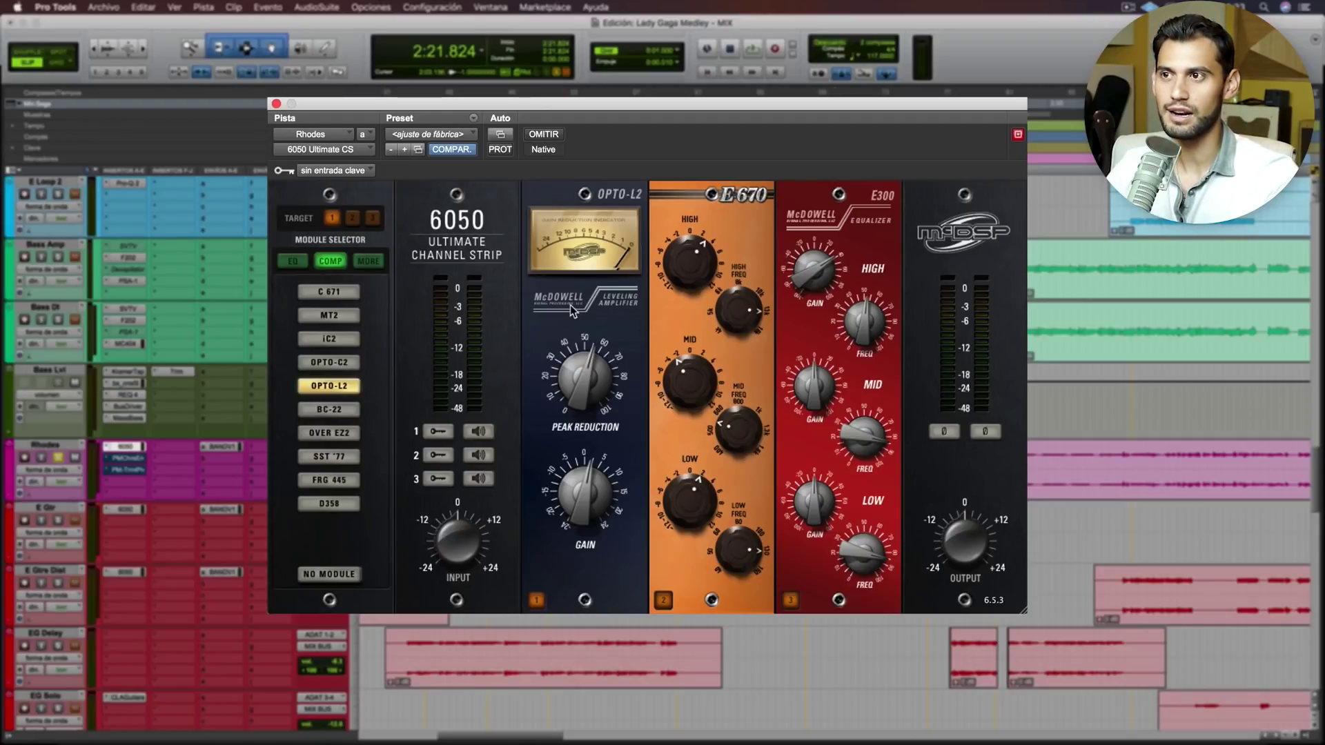
# Step: Switch the first slot to C 671, OPTO-C2 and OPTO-L2 in turn and briefly play the Rhodes
pyautogui.click(329, 291)
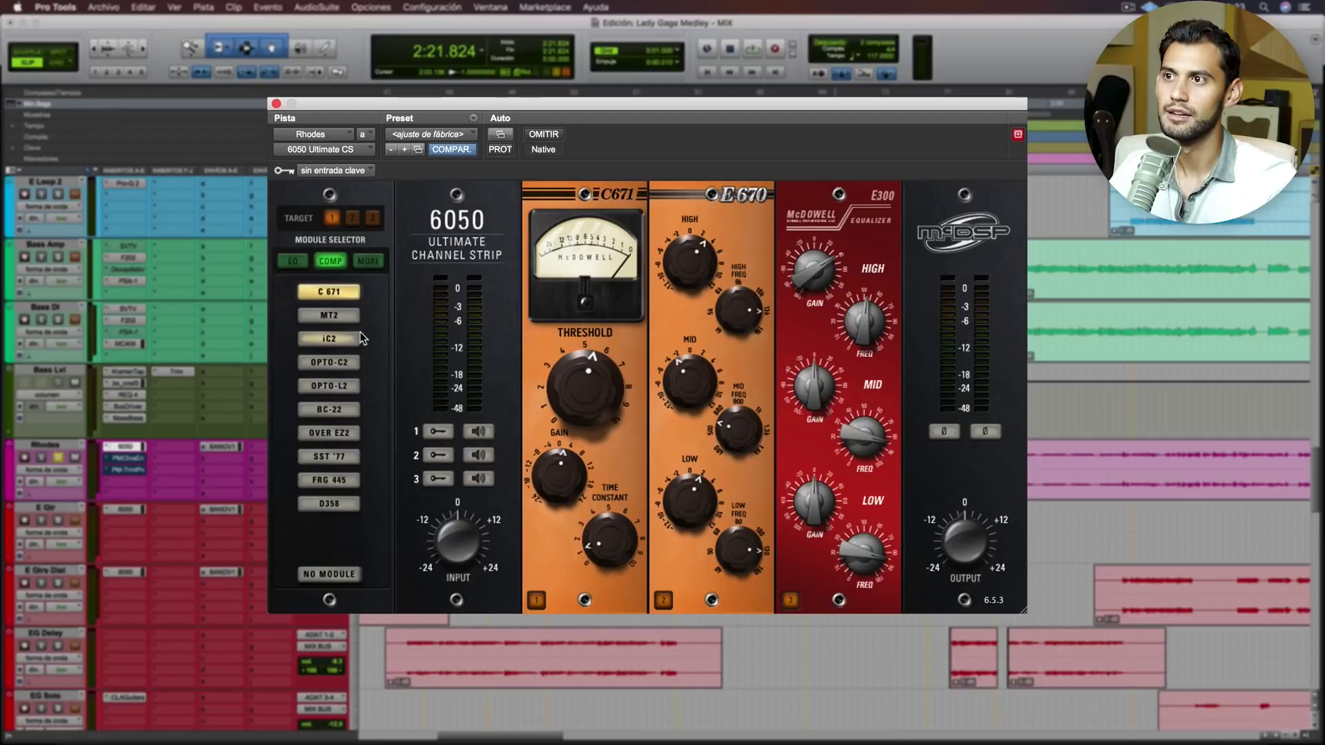
pyautogui.click(336, 363)
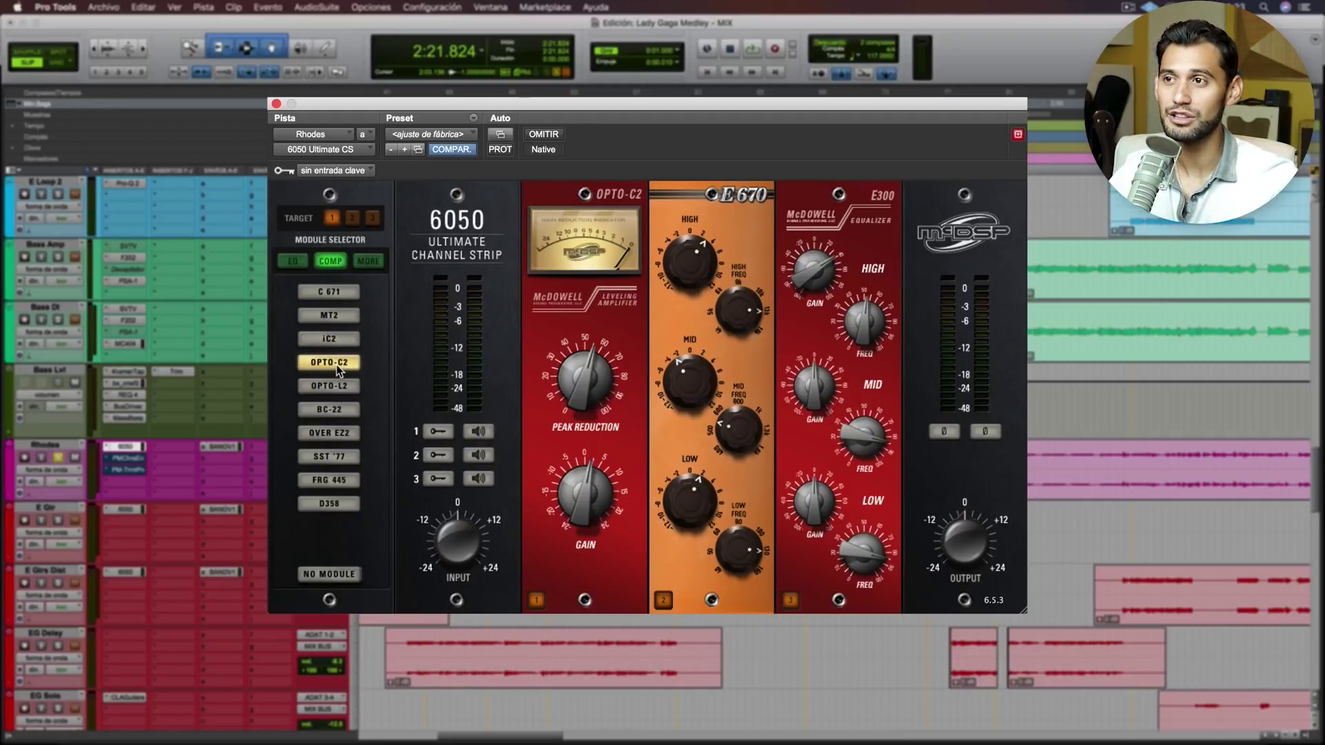
pyautogui.click(345, 385)
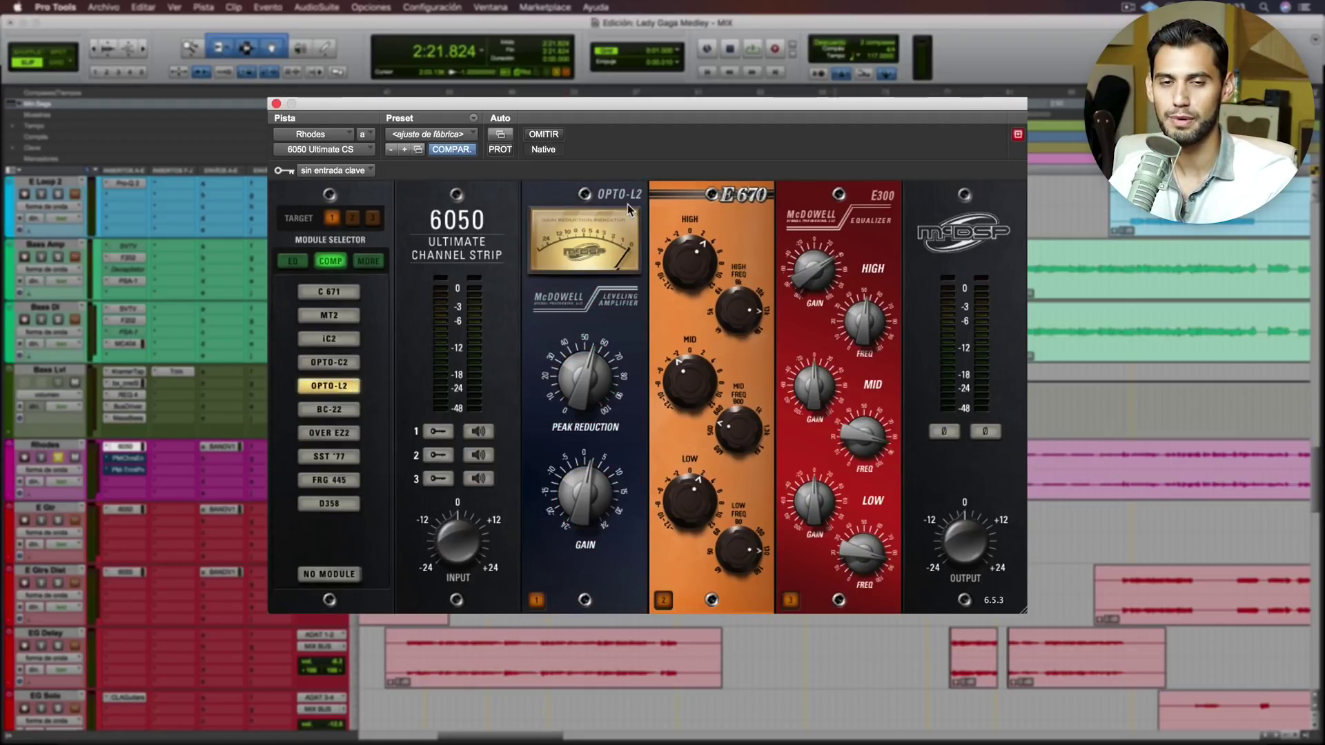
pyautogui.press('space')
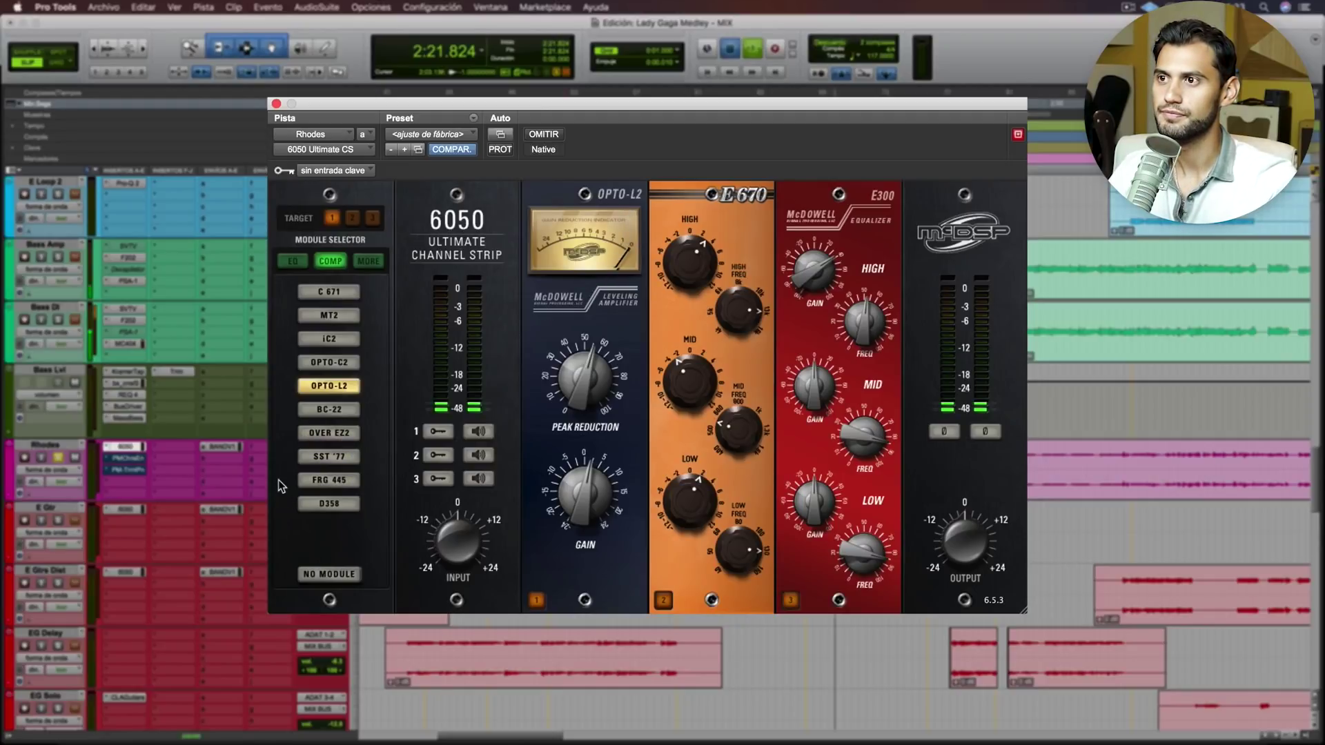
pyautogui.press('space')
# Step: Audition the Rhodes with SST '77 and BC-22 as the first slot's compressor
pyautogui.click(338, 457)
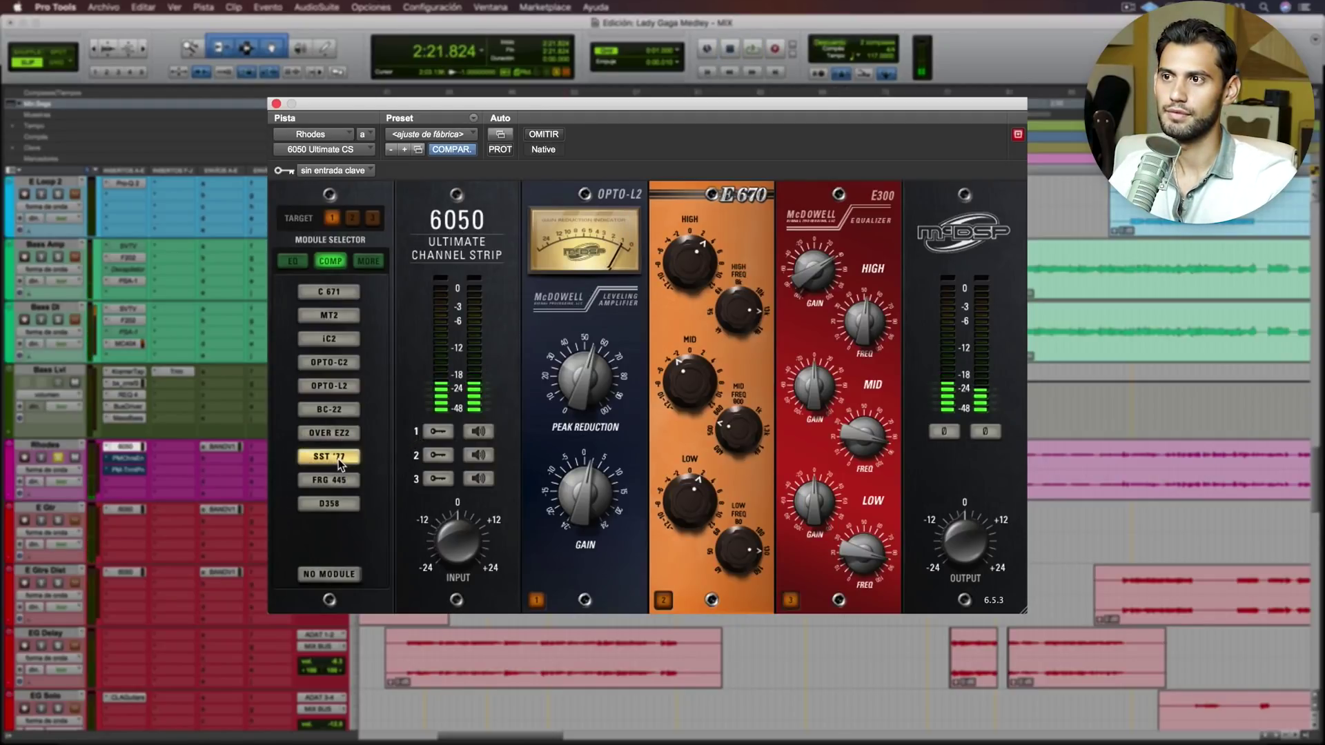
pyautogui.press('space')
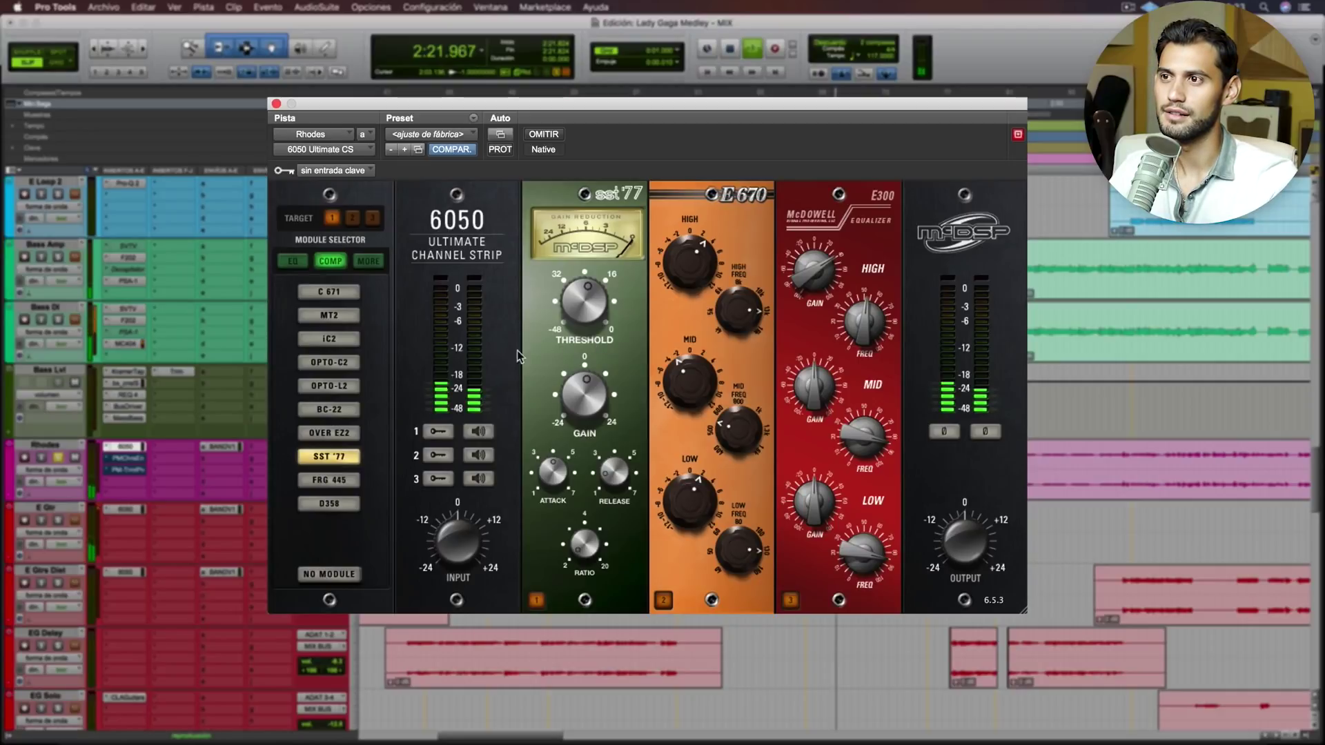
pyautogui.click(342, 413)
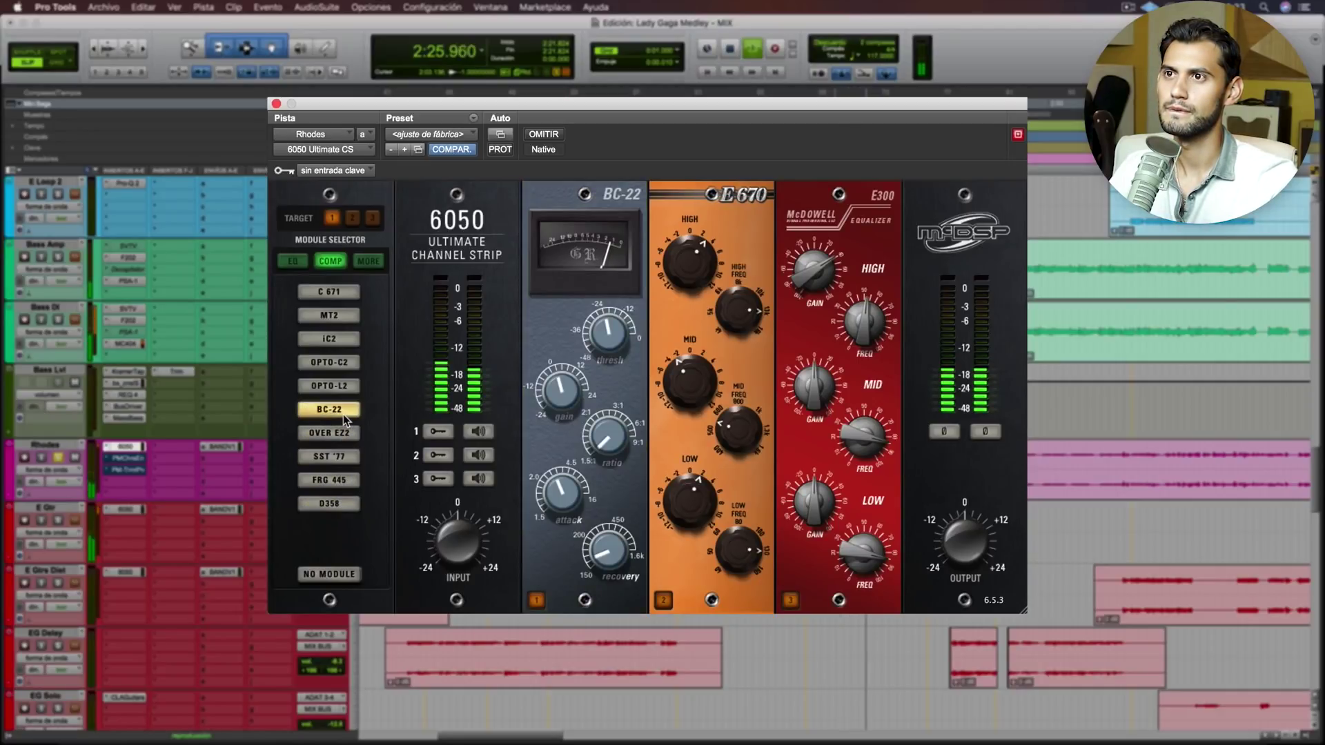
pyautogui.press('space')
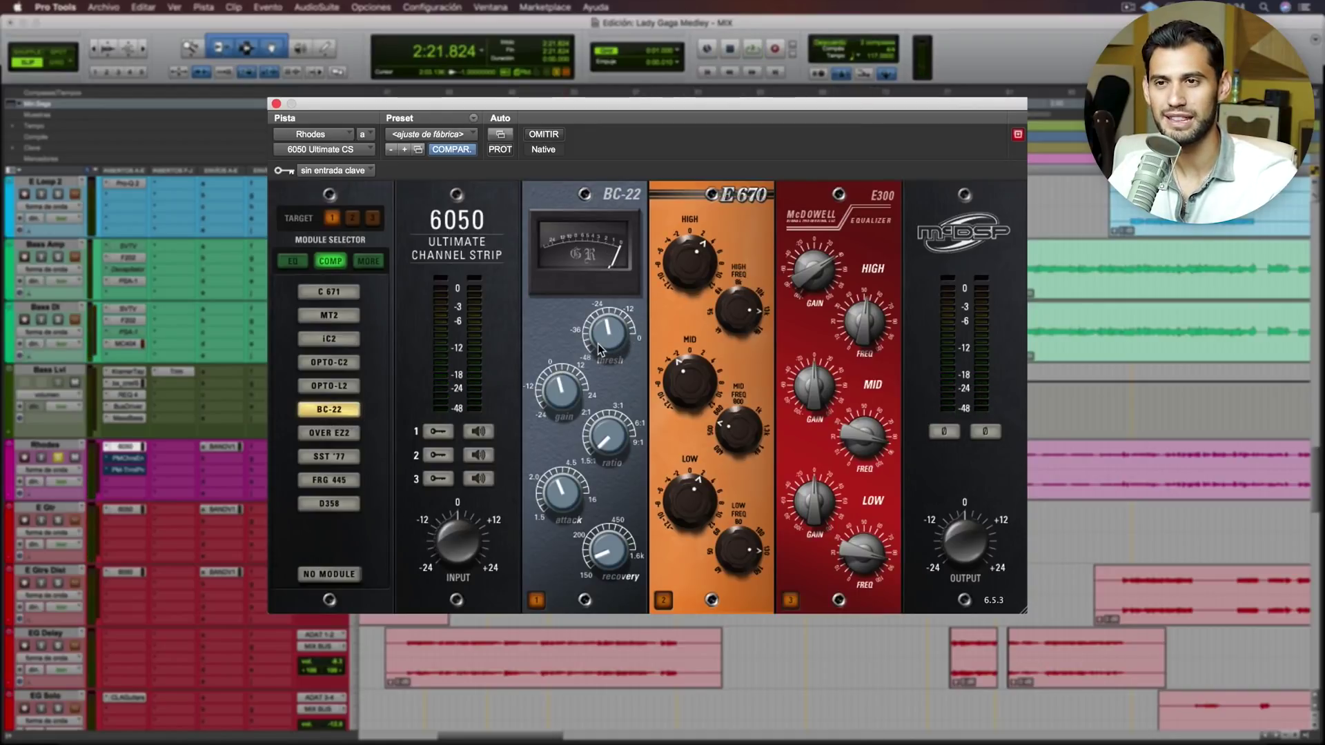
# Step: Replace the BC-22 in the first slot with the OVER EZ2 compressor and audition the Rhodes through it
pyautogui.press('space')
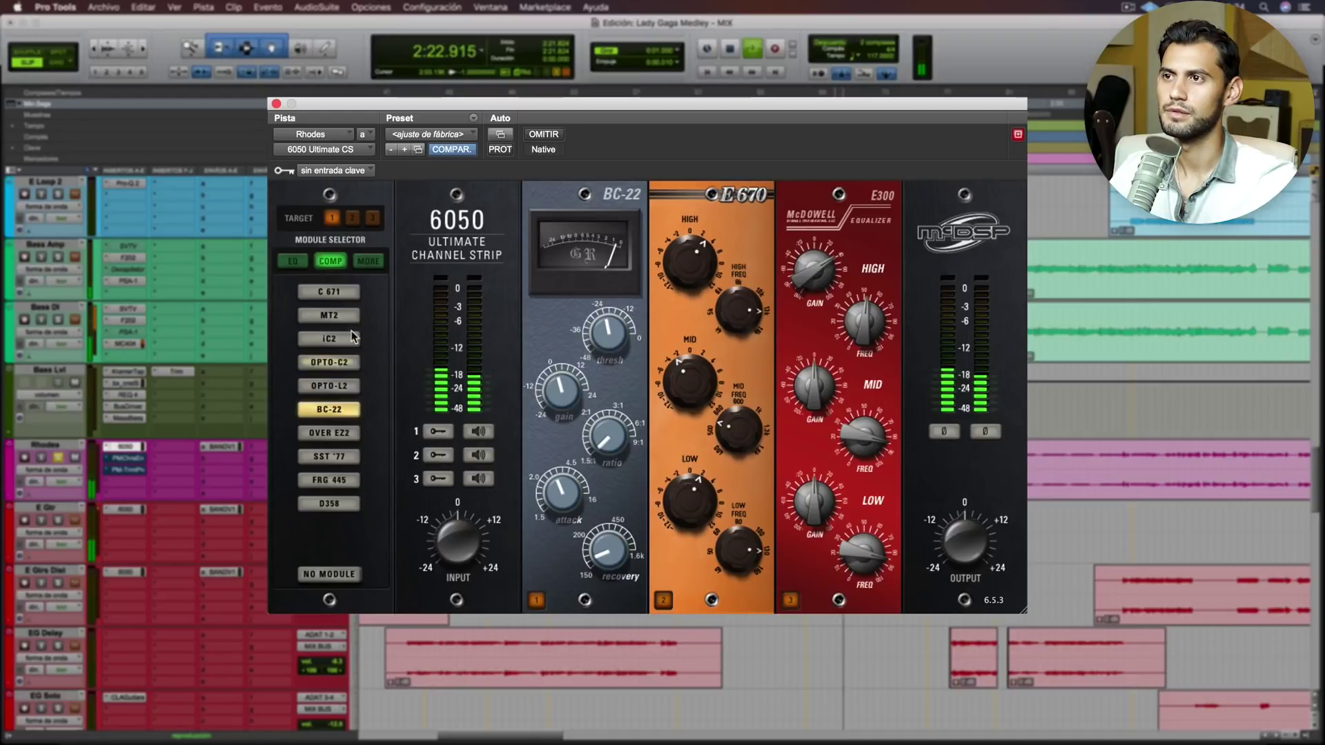
pyautogui.click(332, 433)
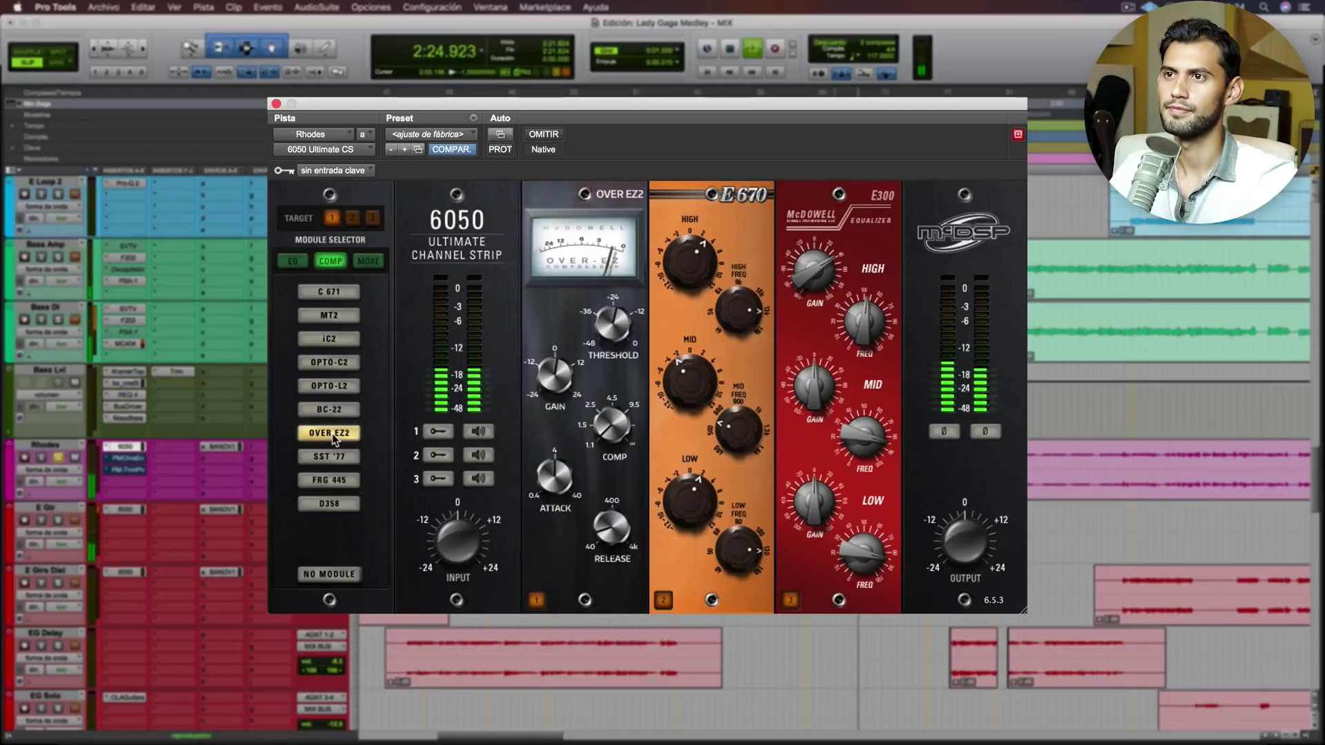
pyautogui.press('space')
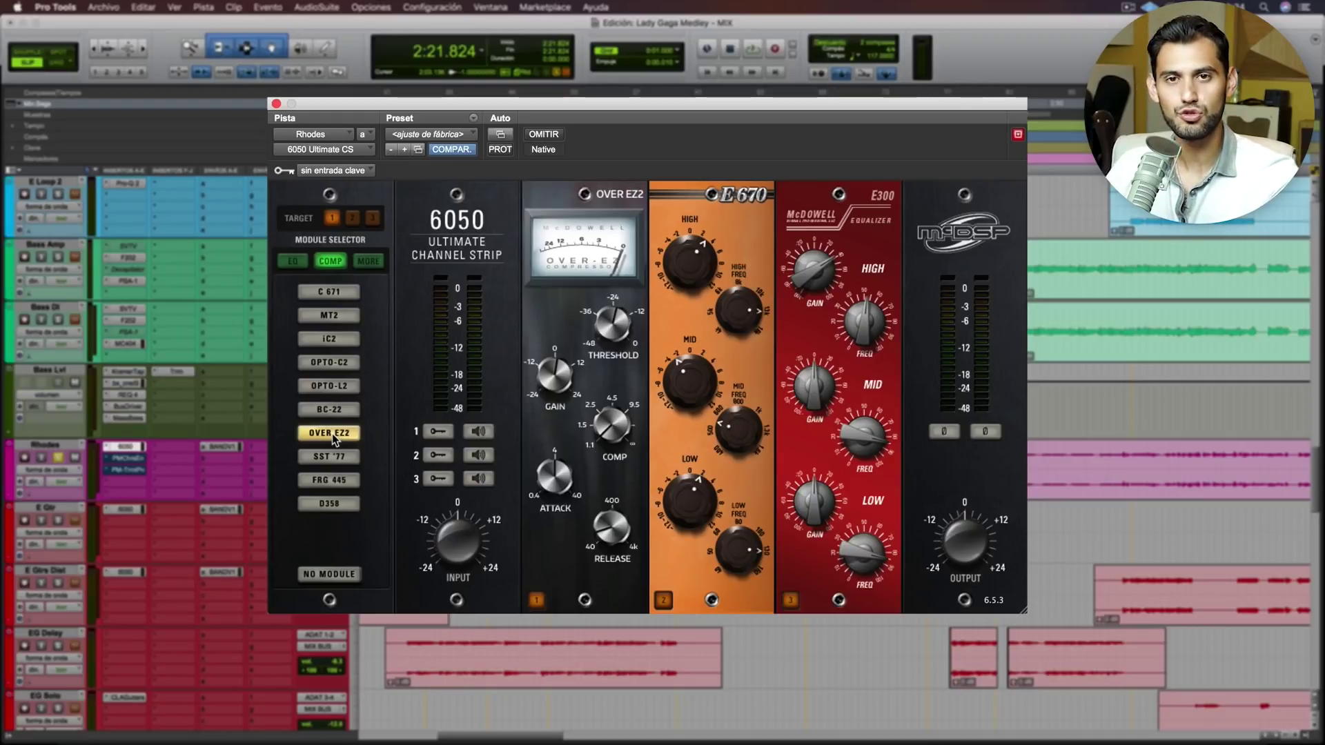
pyautogui.press('space')
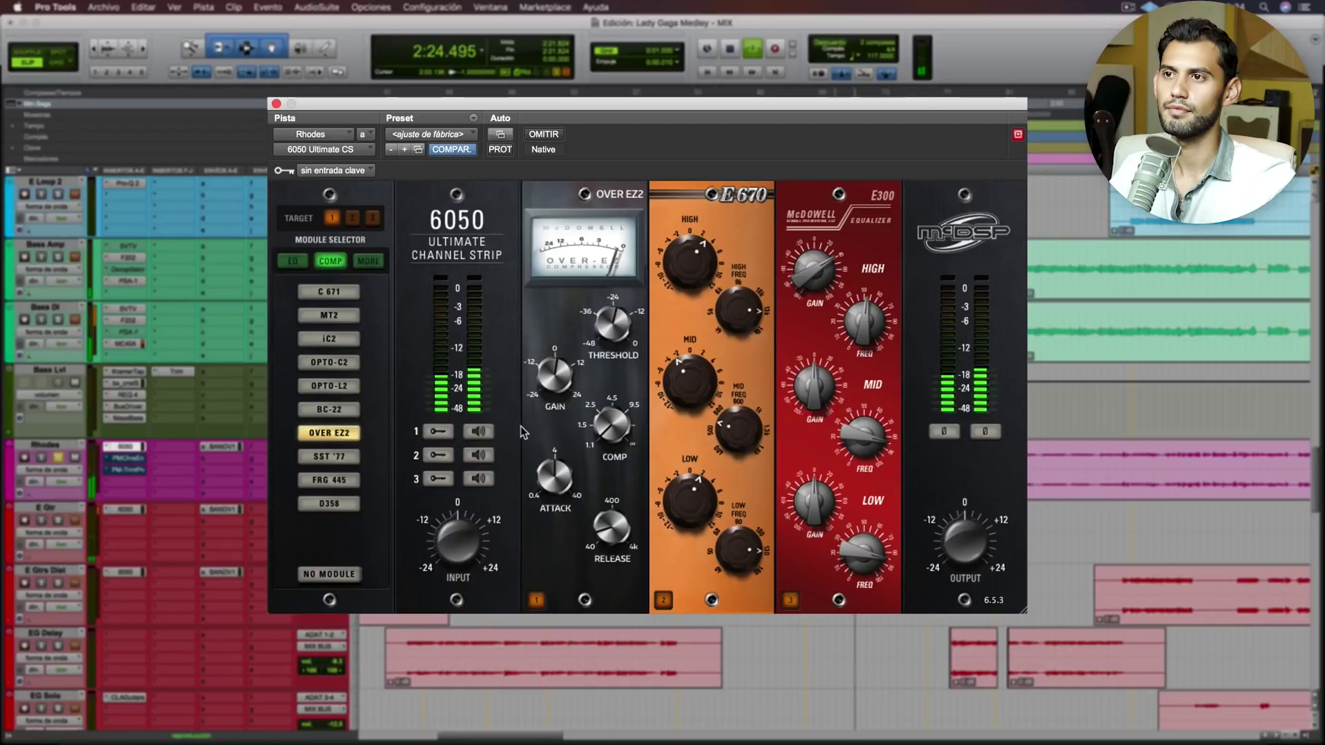
pyautogui.press('space')
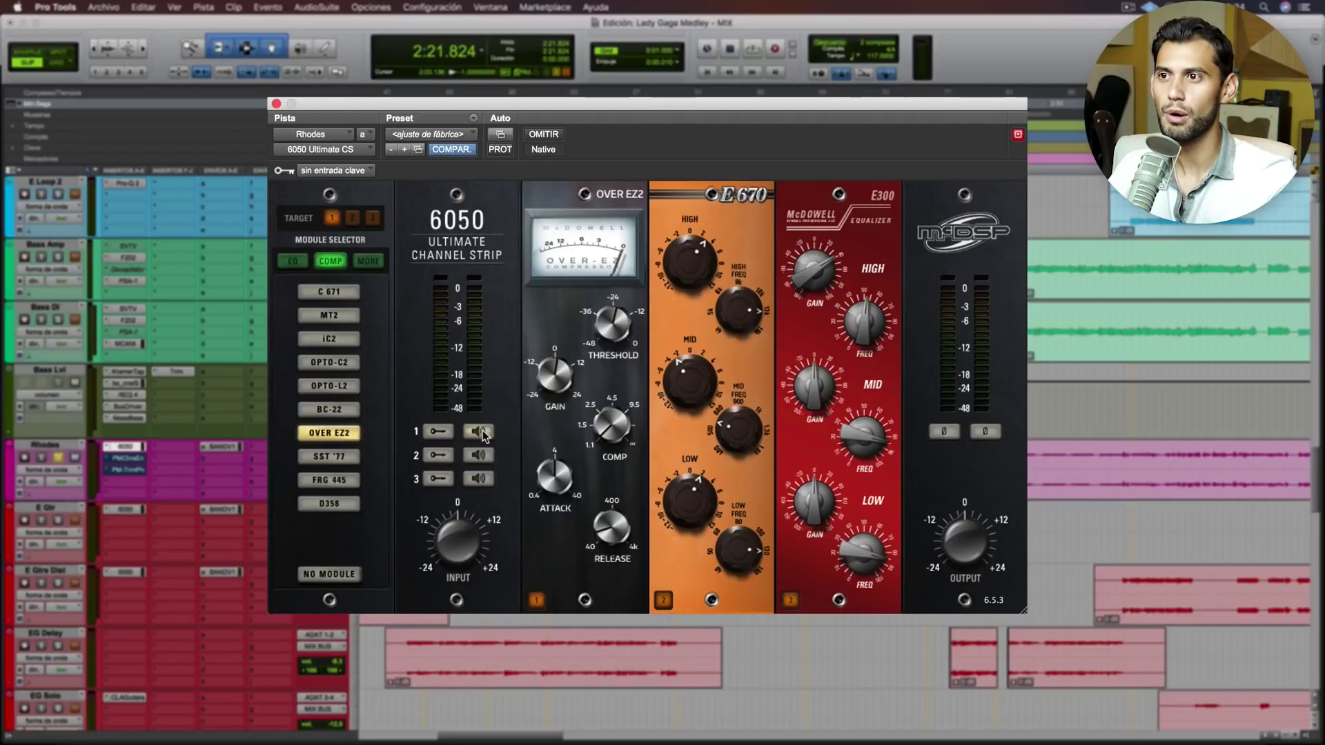
# Step: Play the Rhodes with the listen option enabled for modules 1, 2 and 3 one at a time
pyautogui.click(437, 432)
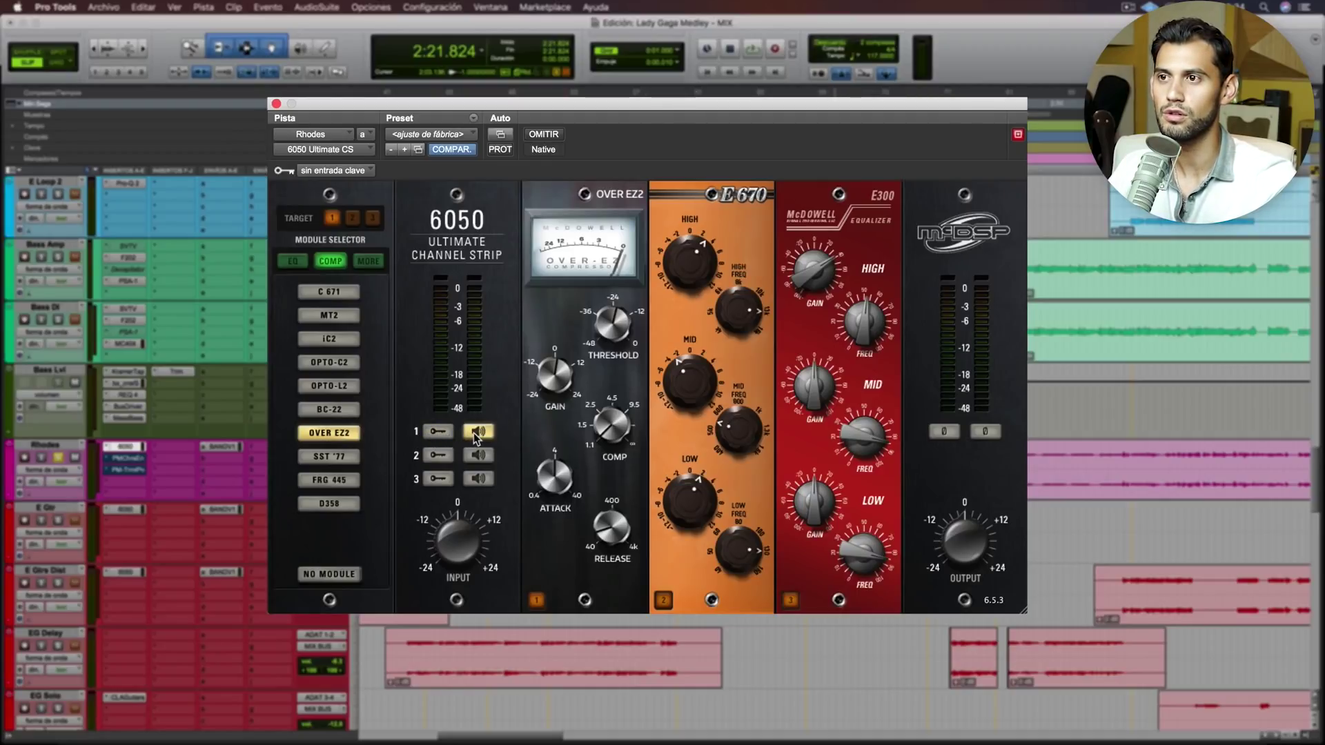
pyautogui.press('space')
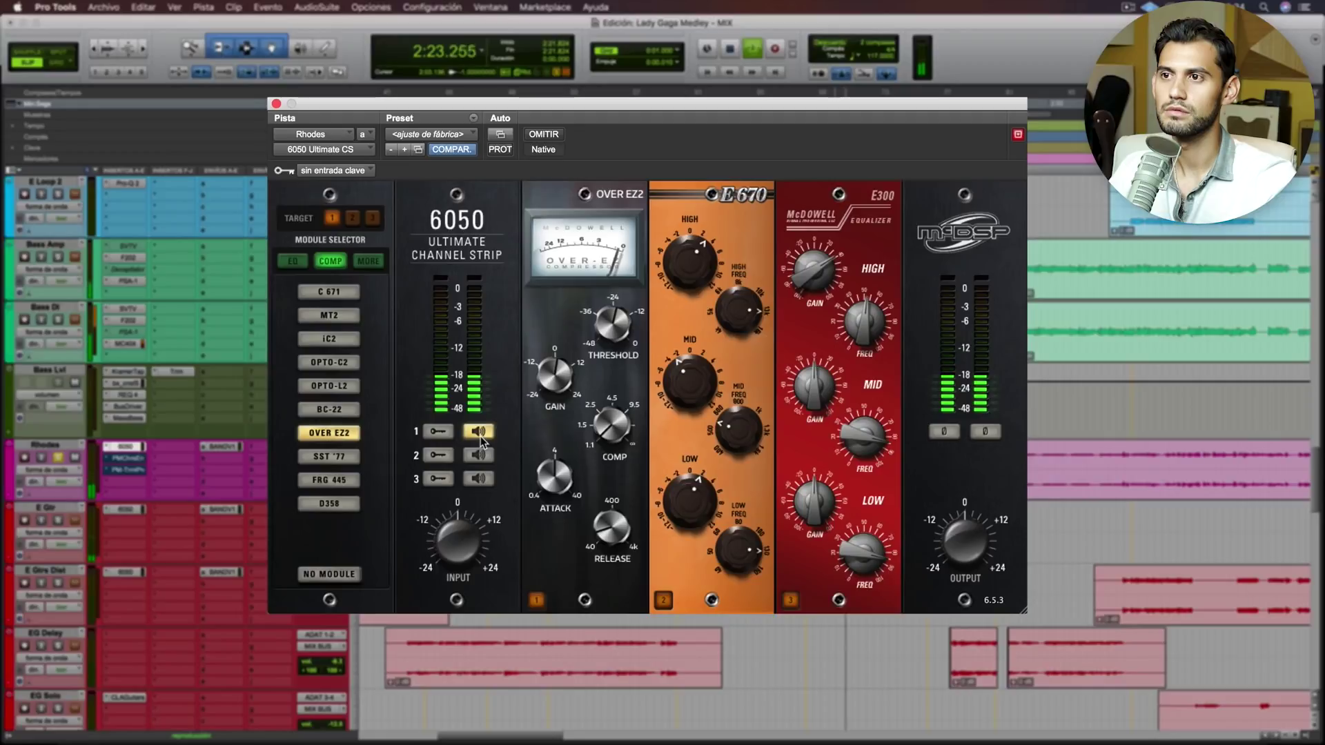
pyautogui.click(478, 454)
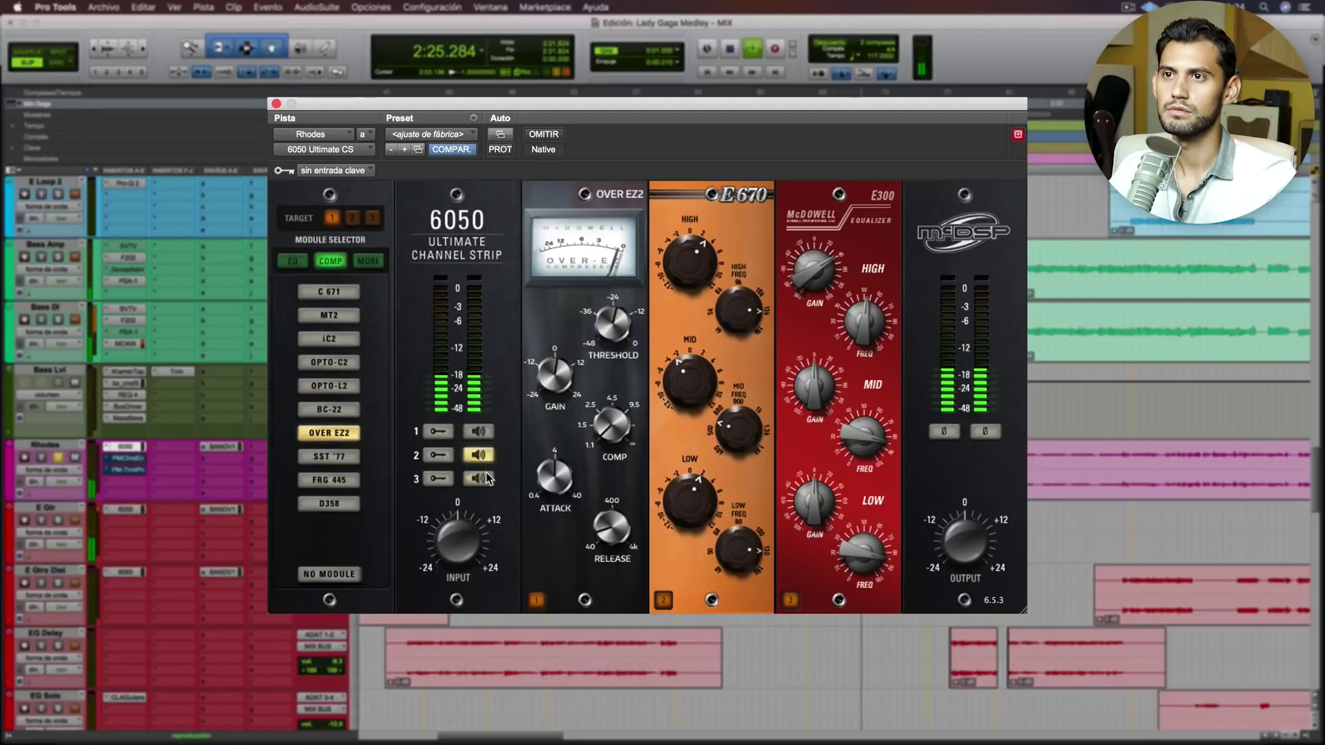
pyautogui.press('space')
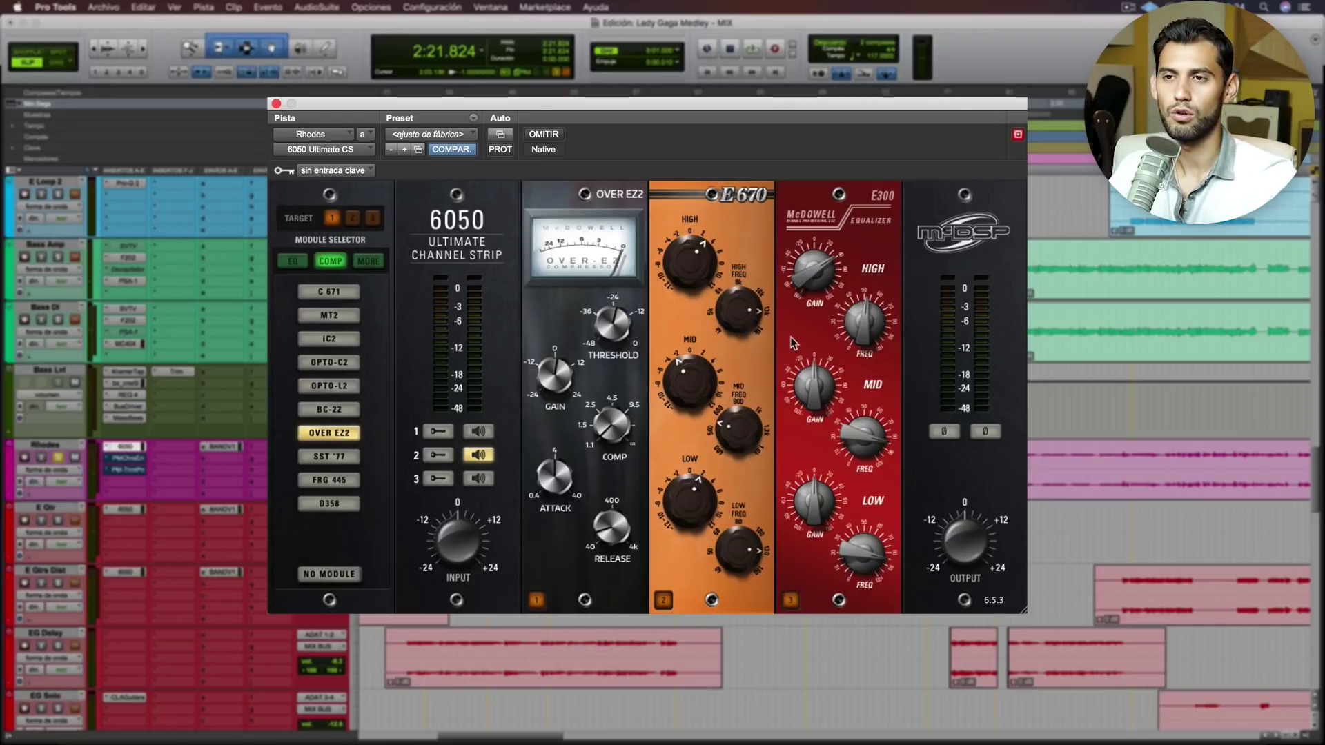
pyautogui.press('space')
pyautogui.click(490, 482)
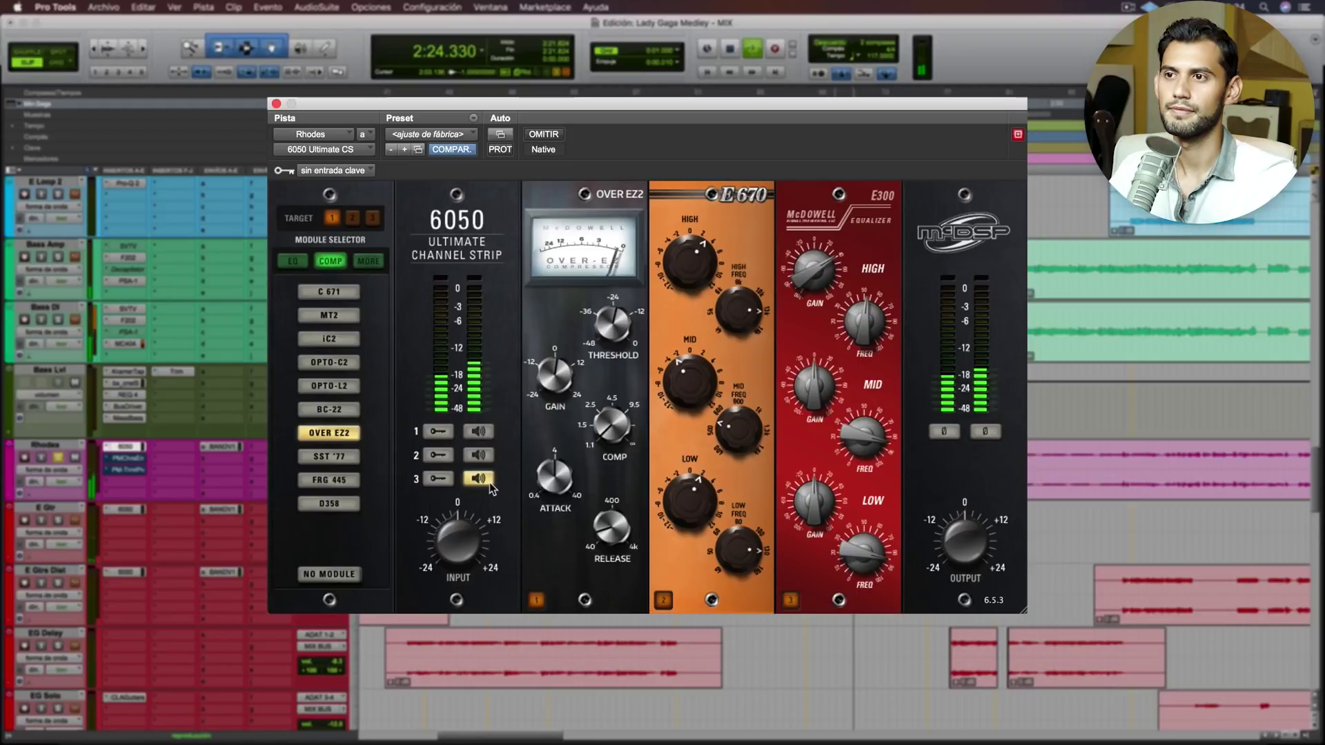
# Step: Turn off the third module's listen option and play the Rhodes through the whole channel strip
pyautogui.click(490, 480)
pyautogui.press('space')
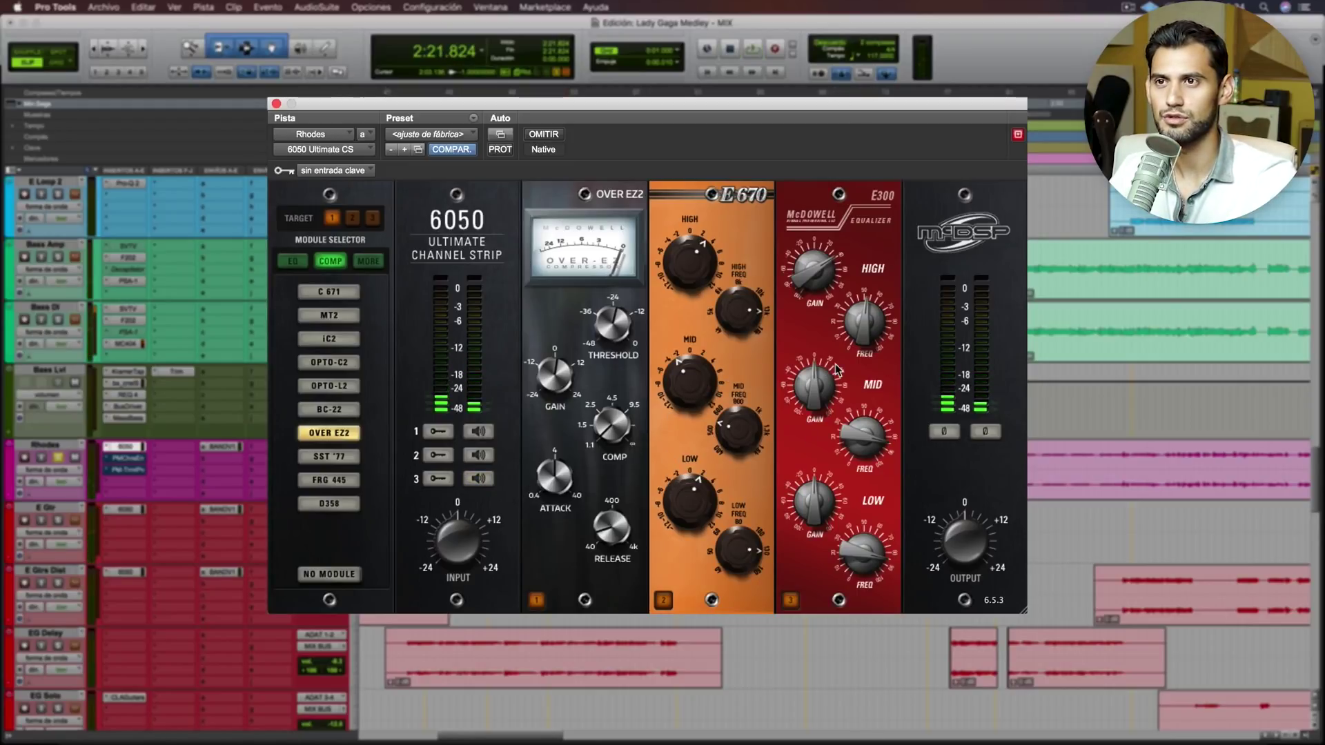
pyautogui.press('space')
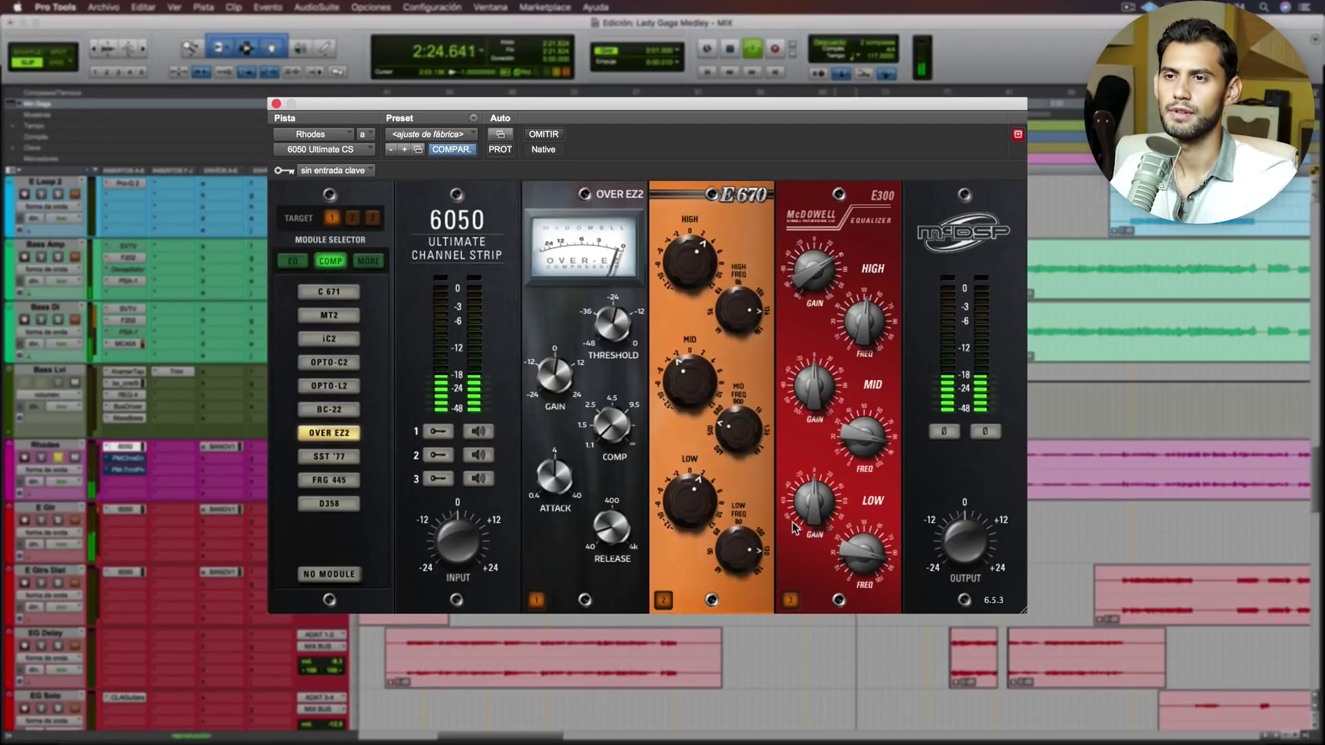
pyautogui.press('space')
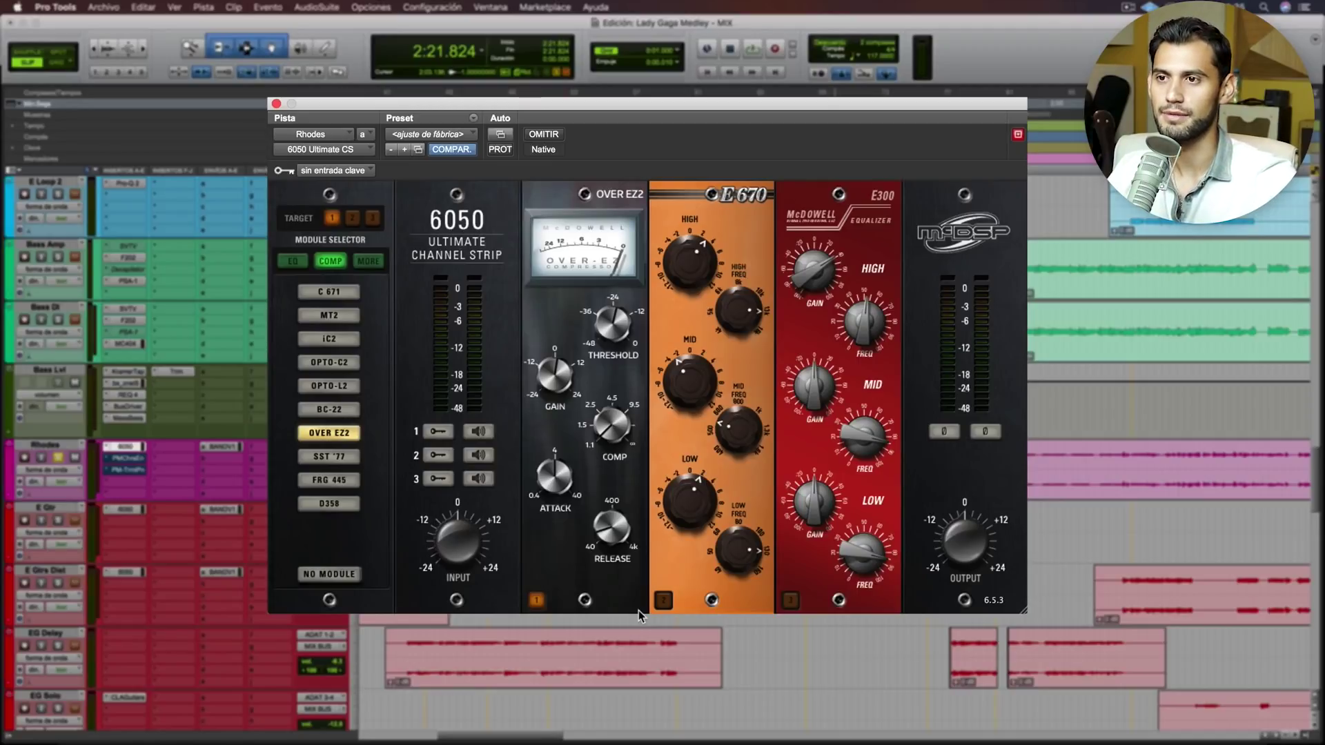
# Step: Turn the second (E 670) and third (E300) modules back on one after the other while playing the Rhodes
pyautogui.press('space')
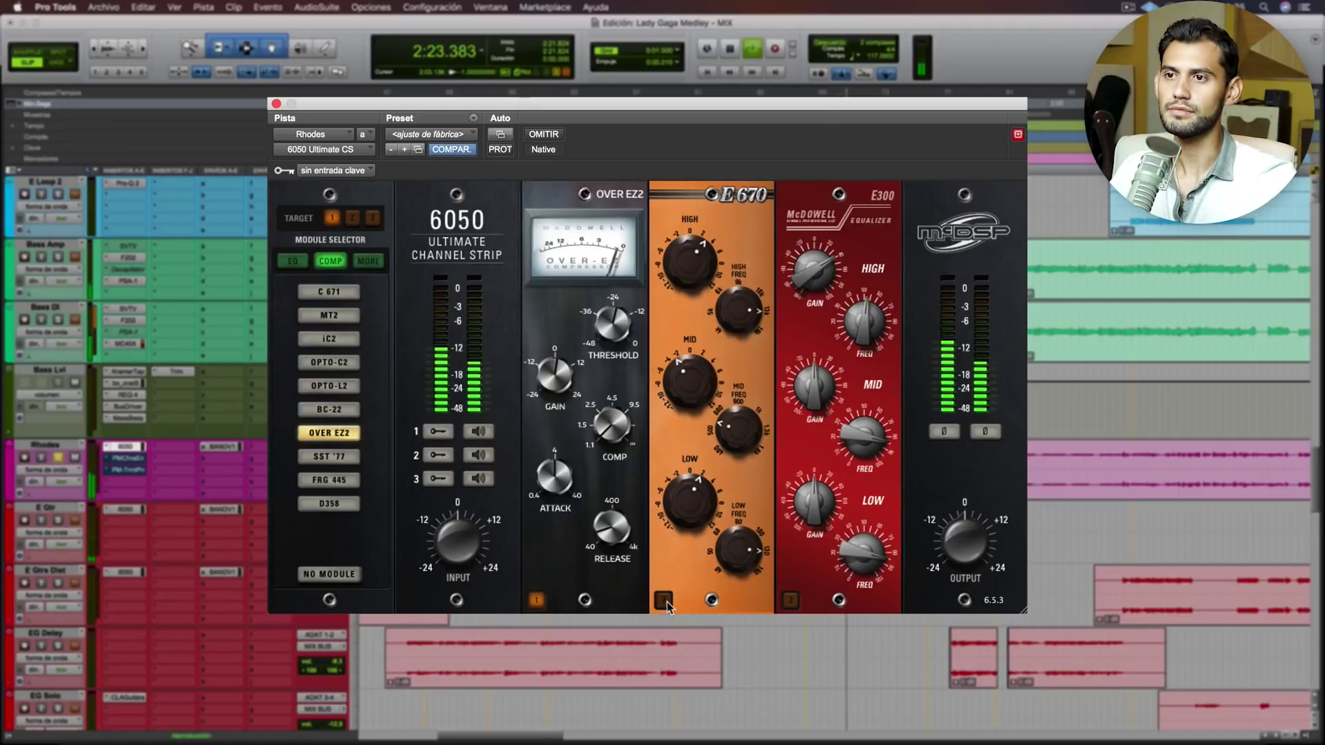
pyautogui.click(664, 601)
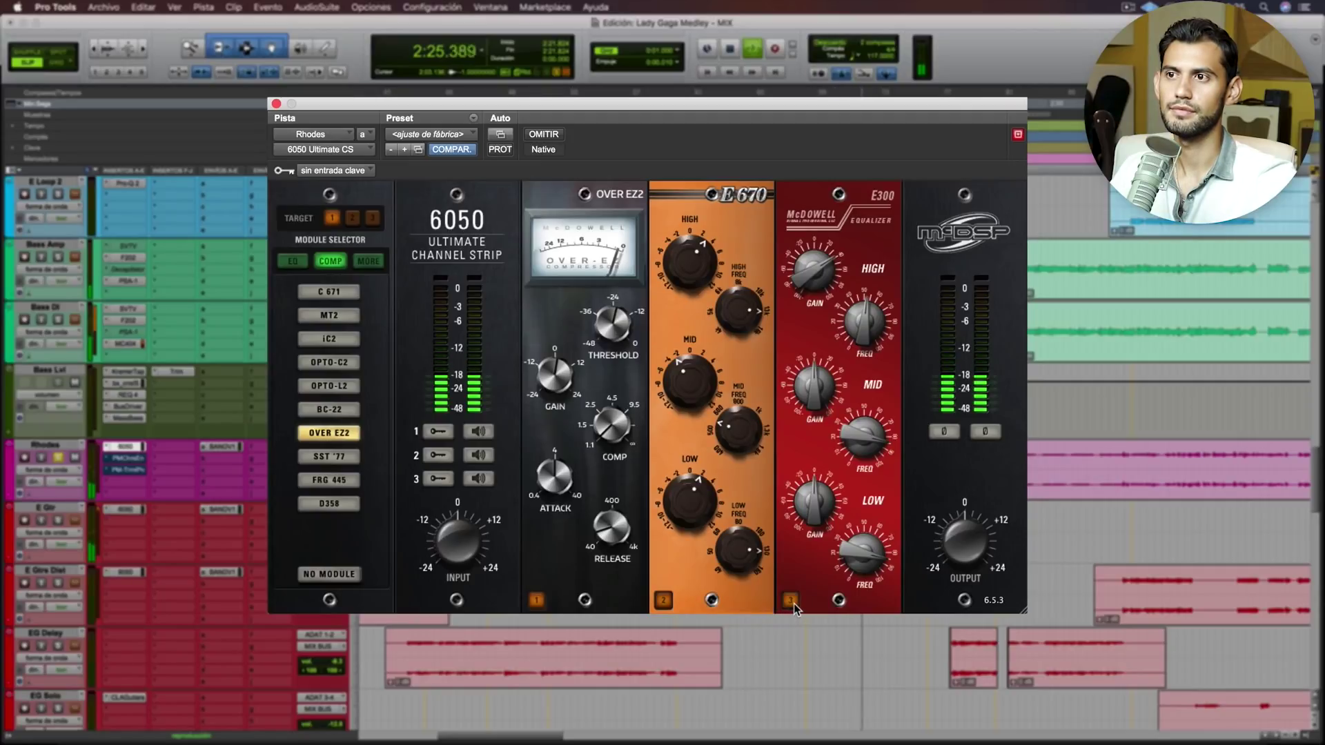
pyautogui.click(791, 601)
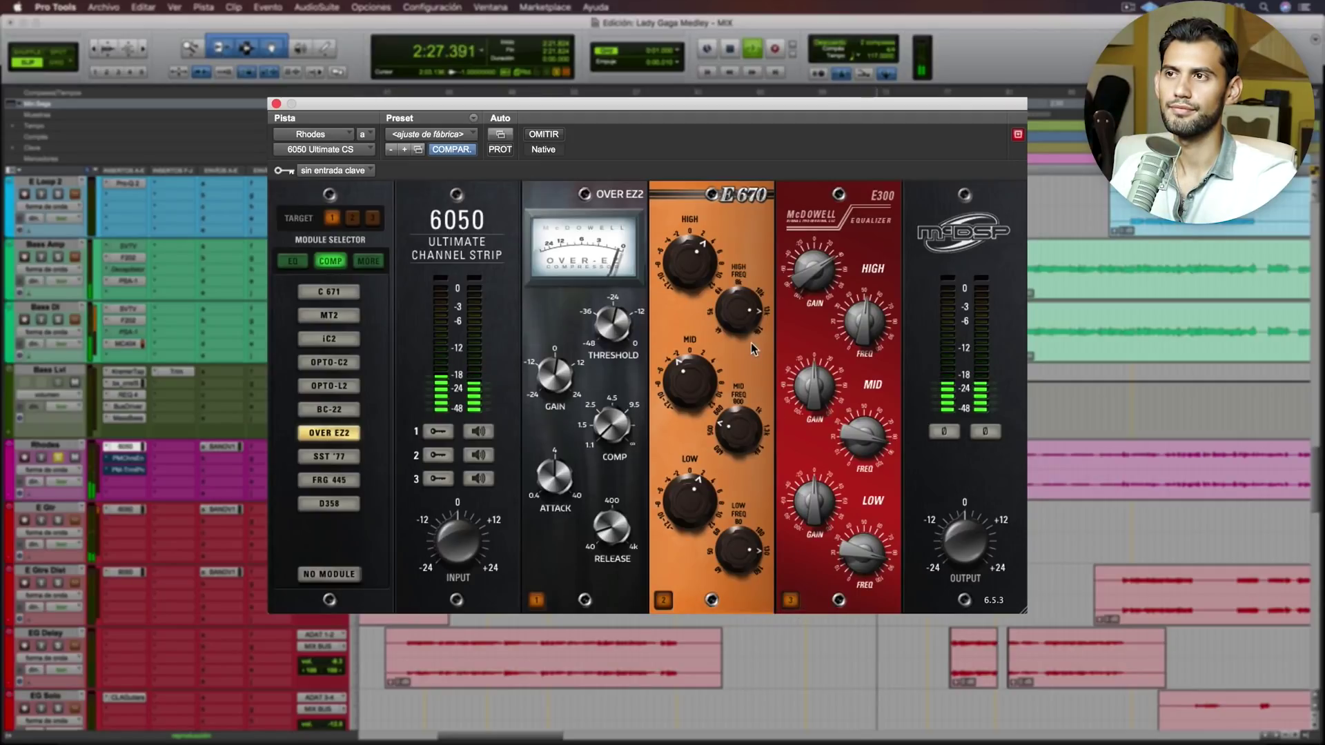
pyautogui.press('space')
pyautogui.press('space')
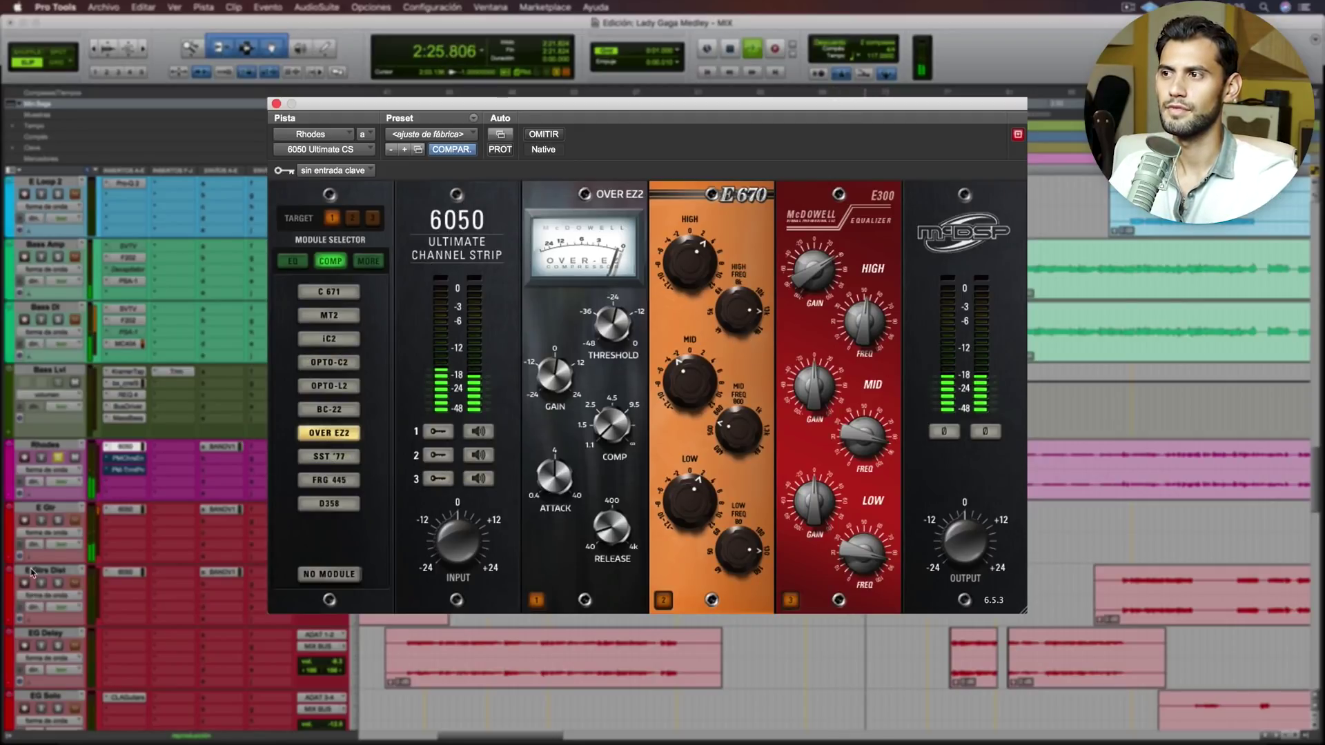
pyautogui.press('space')
# Step: Solo the E Gtr track, close the Rhodes channel strip window and play a guitar selection from 2:00.917 to 2:36.160
pyautogui.click(69, 519)
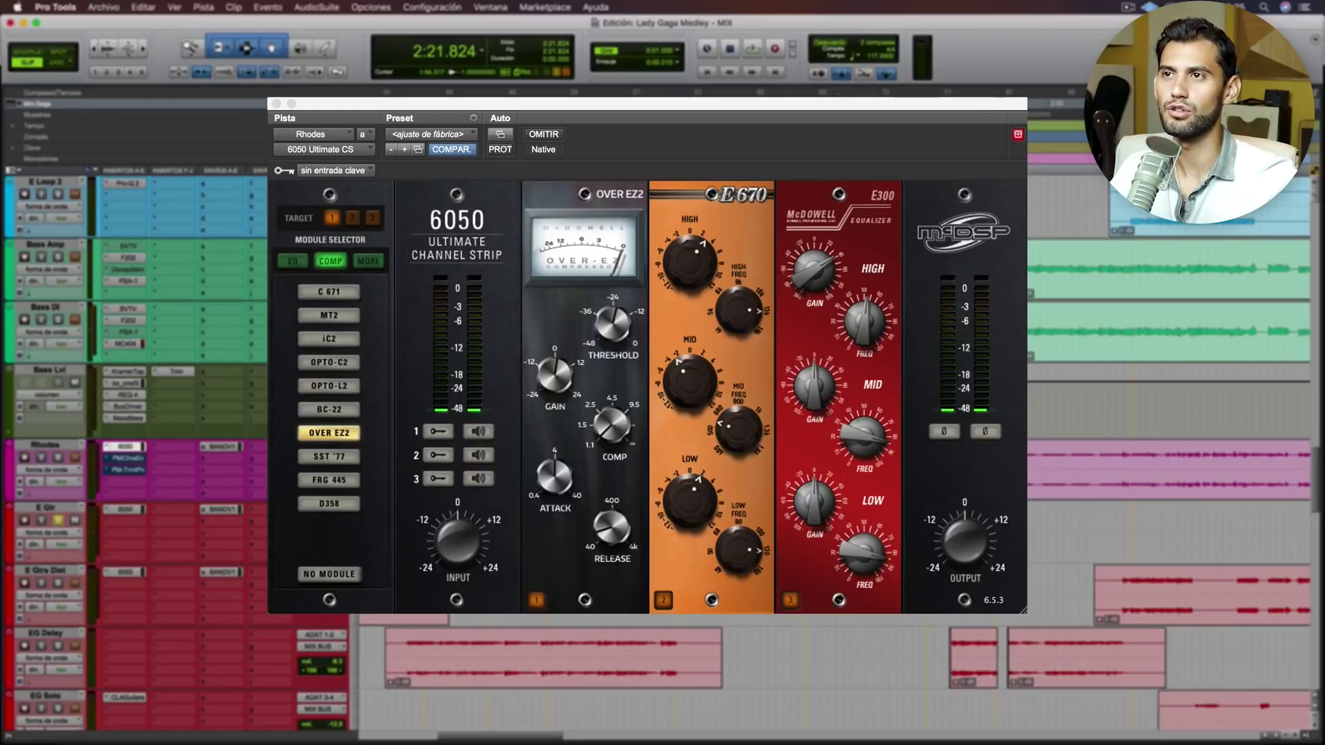
pyautogui.click(274, 104)
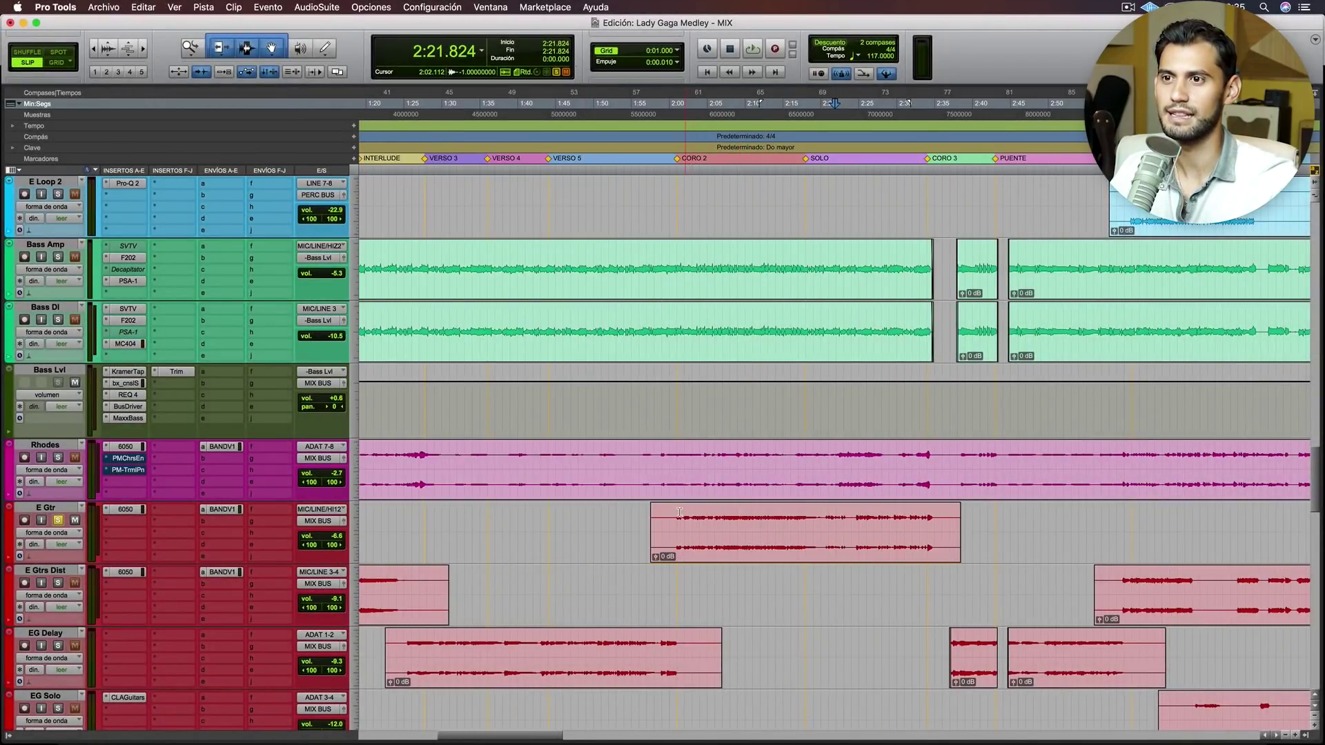
pyautogui.moveTo(677, 514); pyautogui.dragTo(943, 518)
pyautogui.press('space')
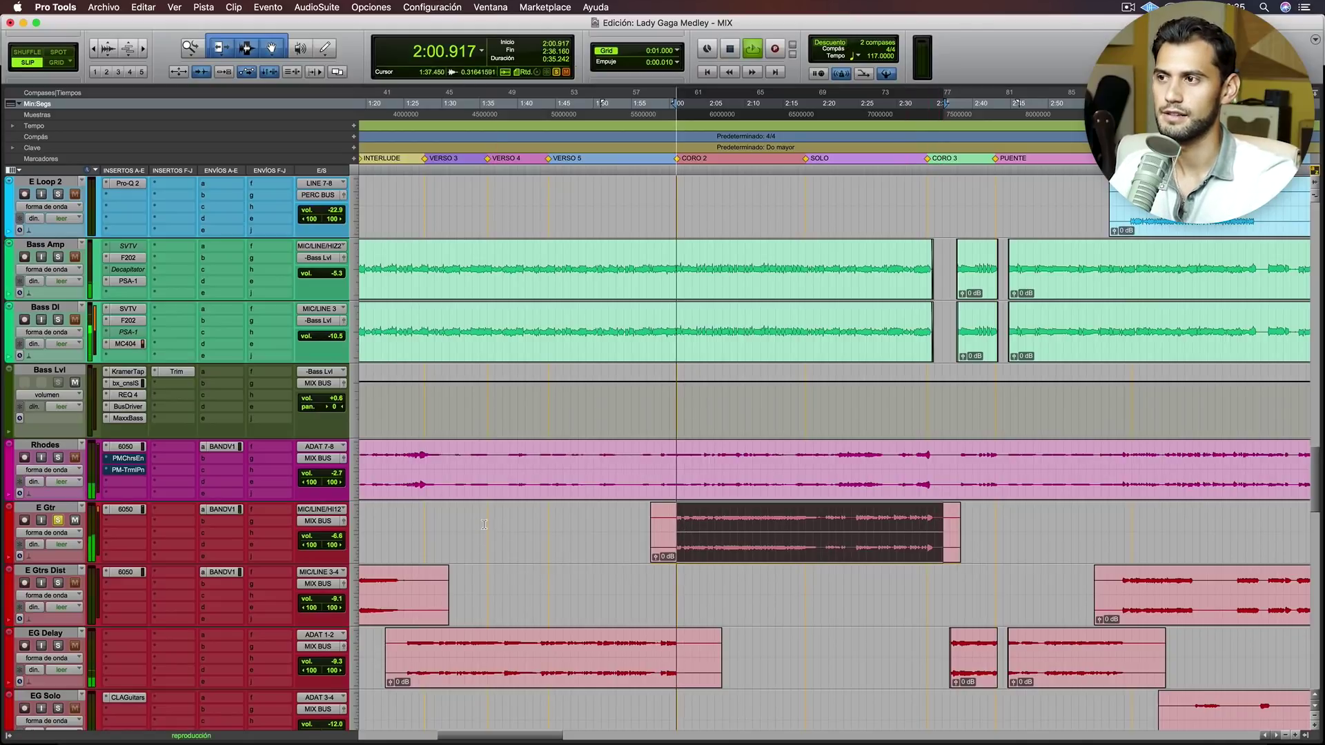
# Step: Open the E Gtr track's 6050 channel strip and compare the soloed guitar with the plug-in bypassed and active
pyautogui.click(125, 509)
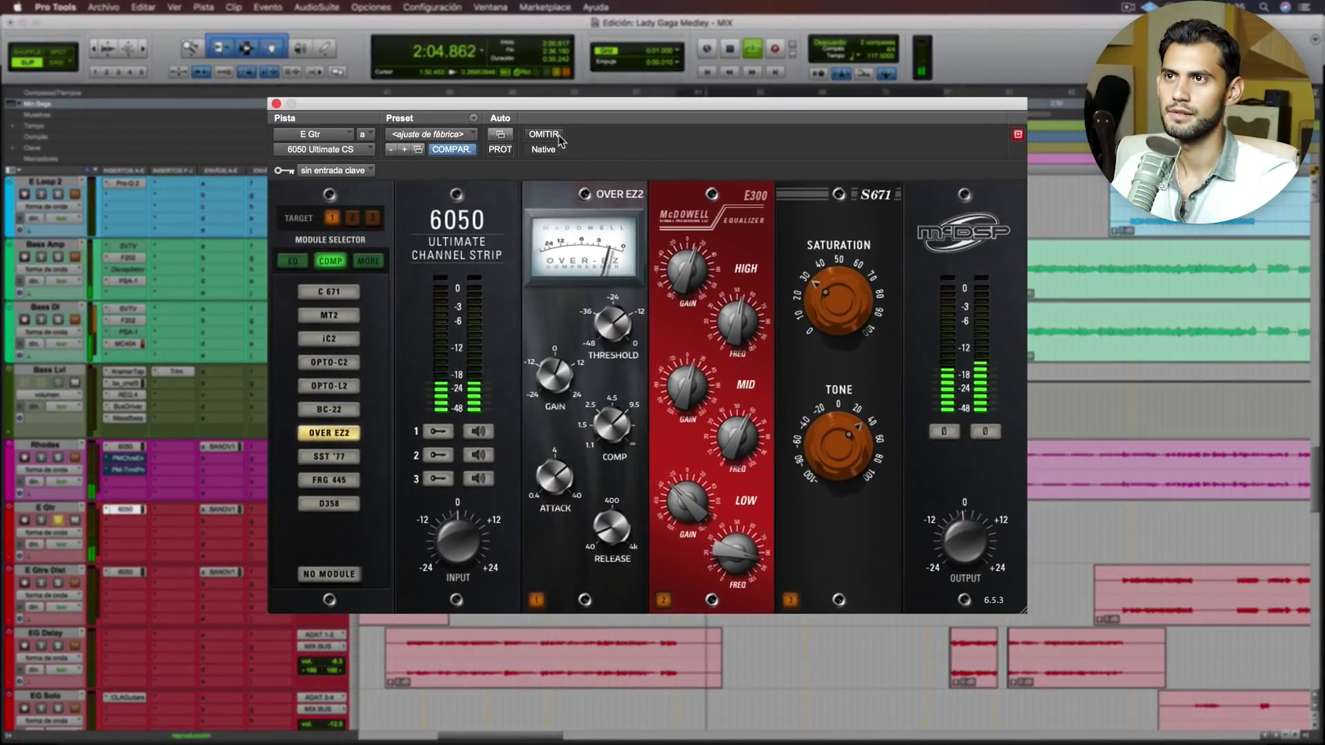
pyautogui.press('space')
pyautogui.click(547, 134)
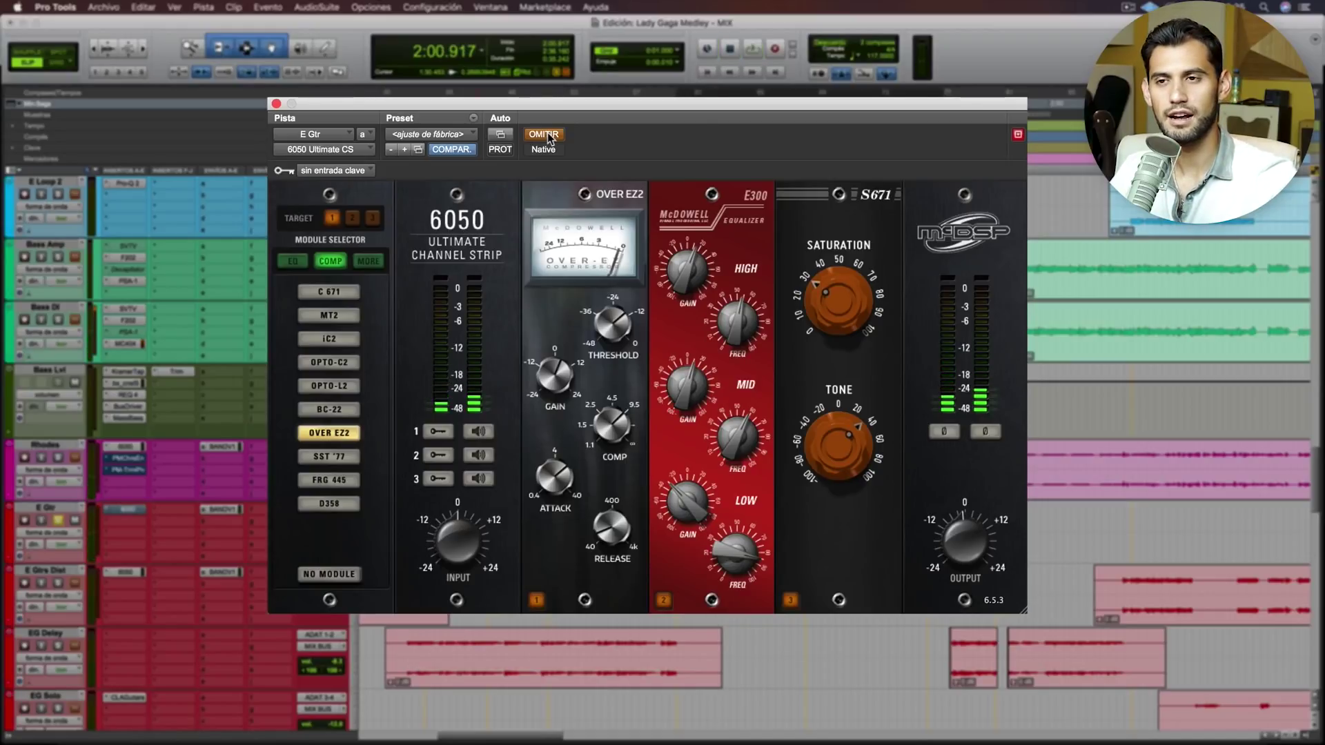
pyautogui.press('space')
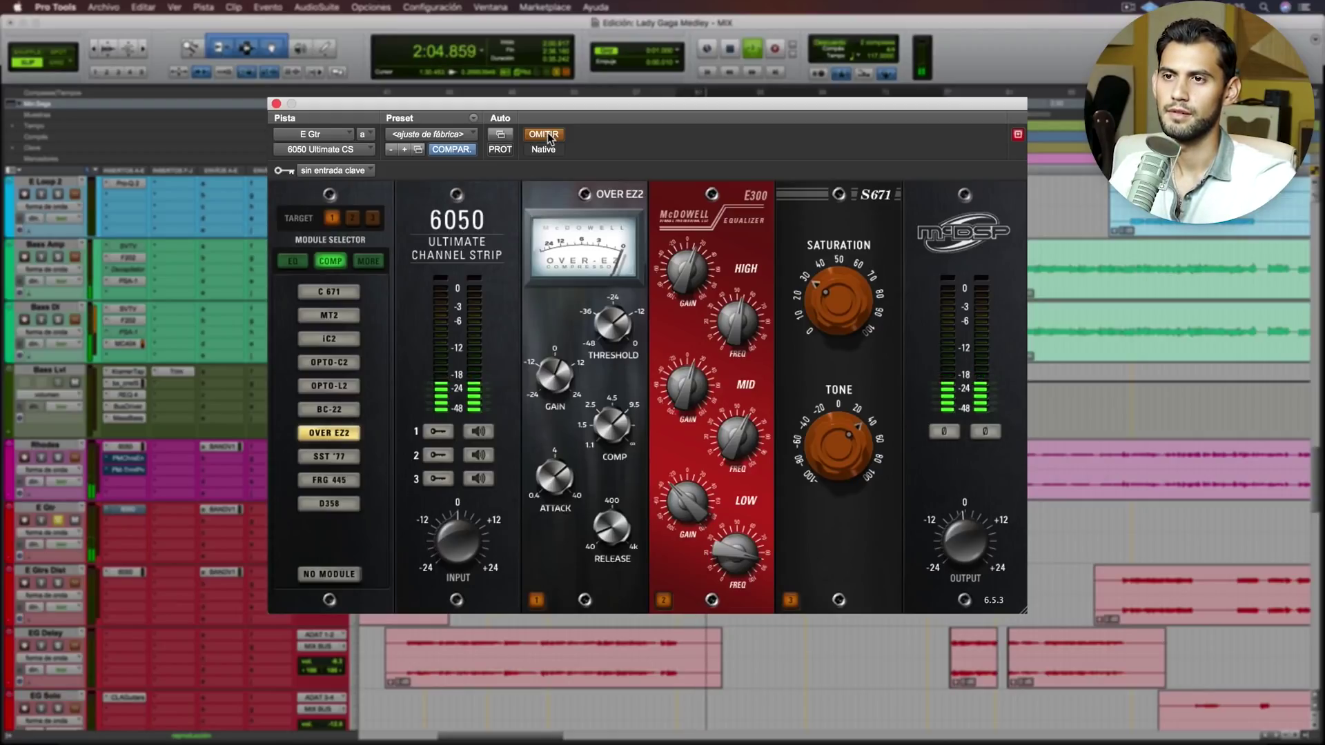
pyautogui.click(544, 134)
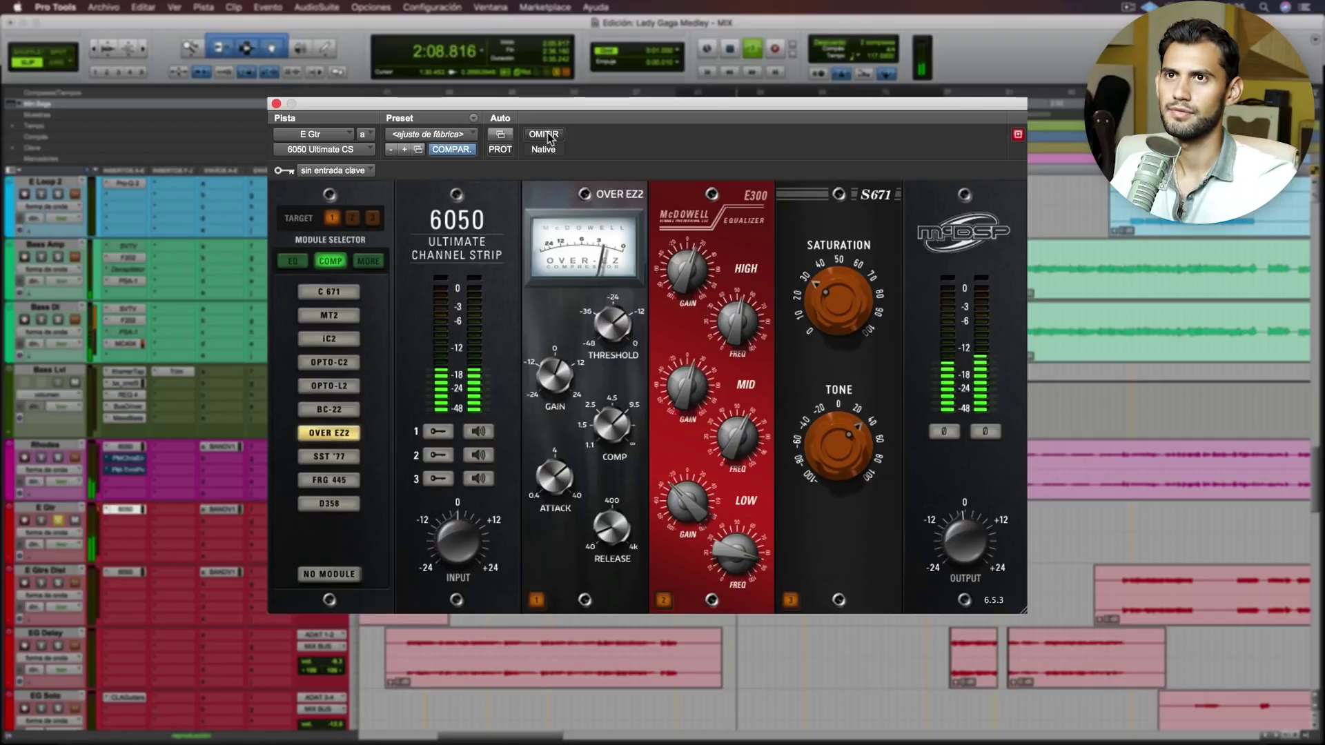
pyautogui.press('space')
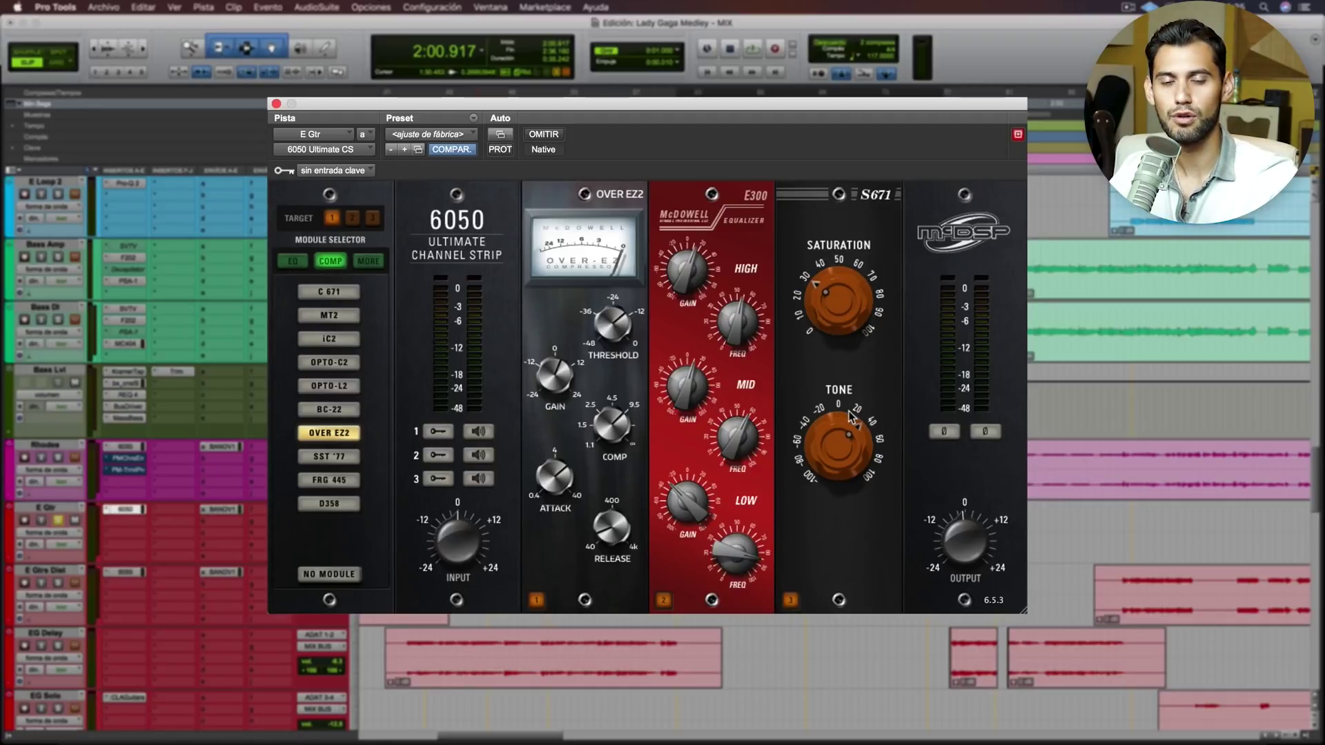
pyautogui.press('space')
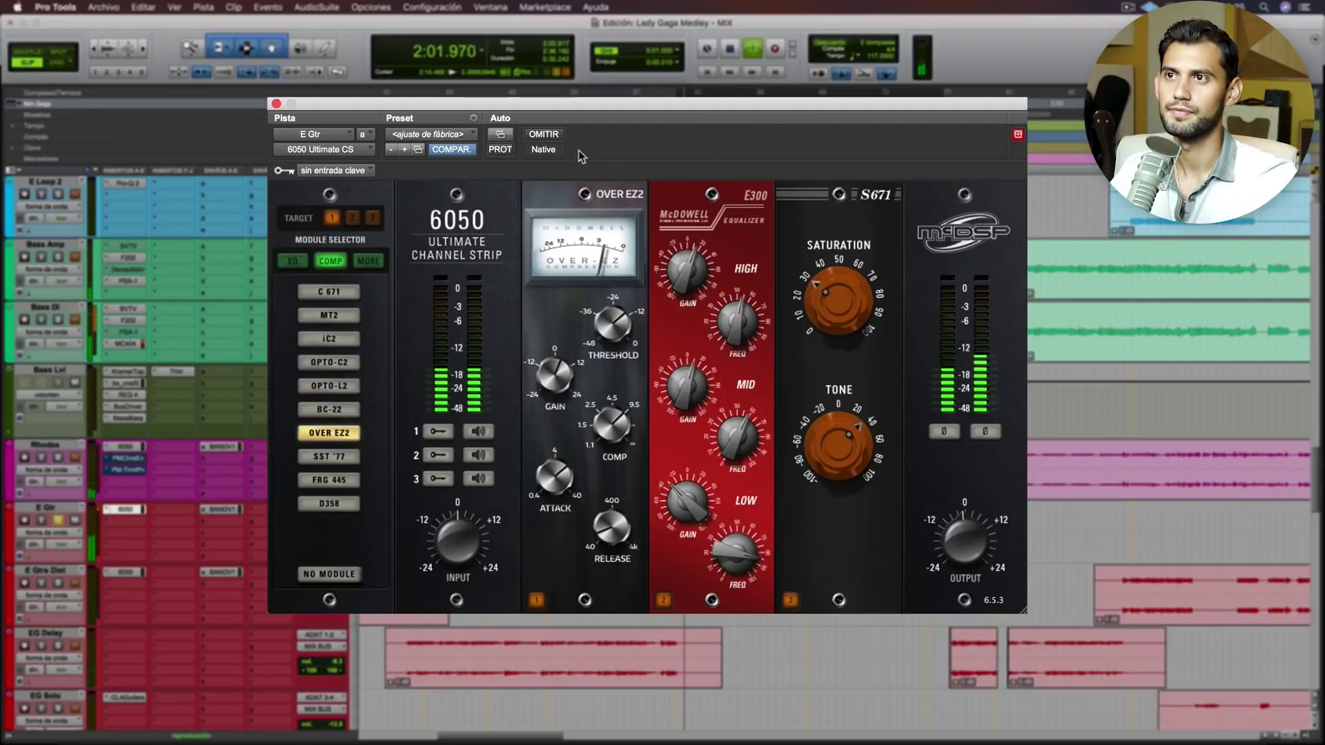
pyautogui.click(551, 140)
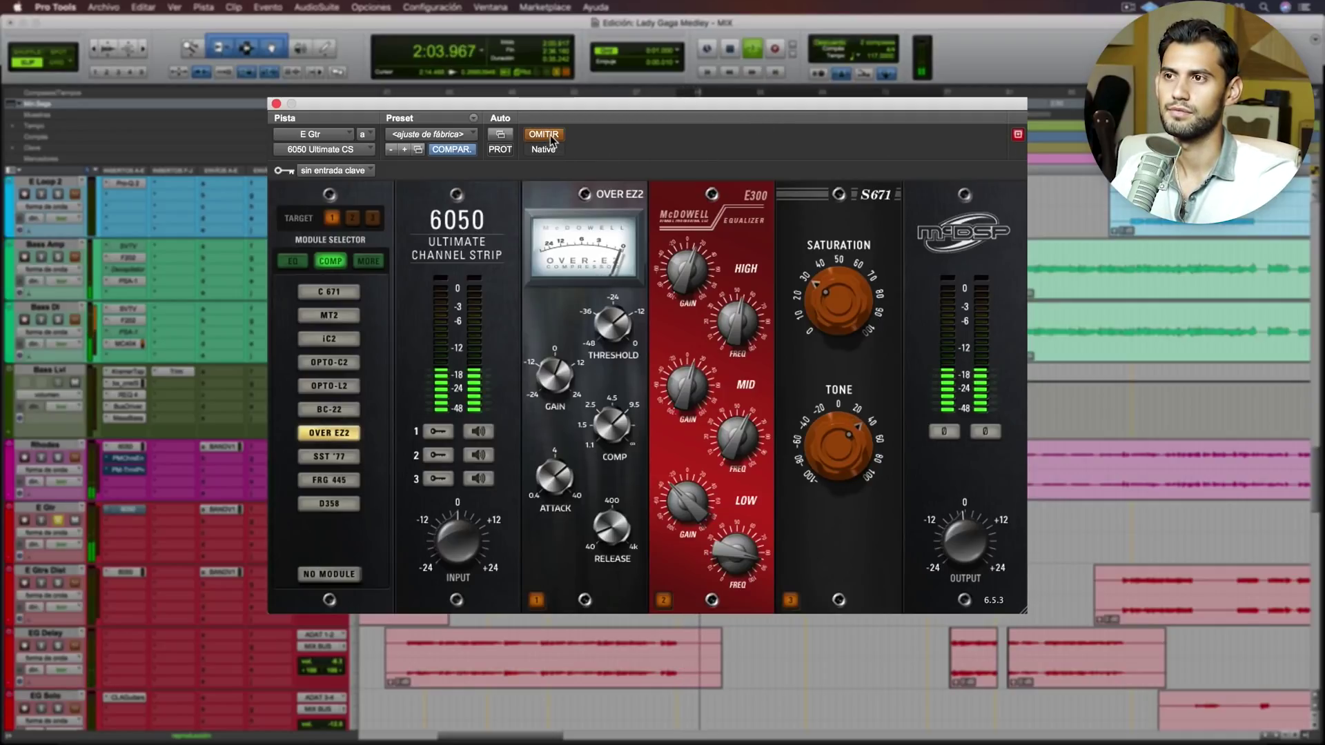
pyautogui.click(550, 138)
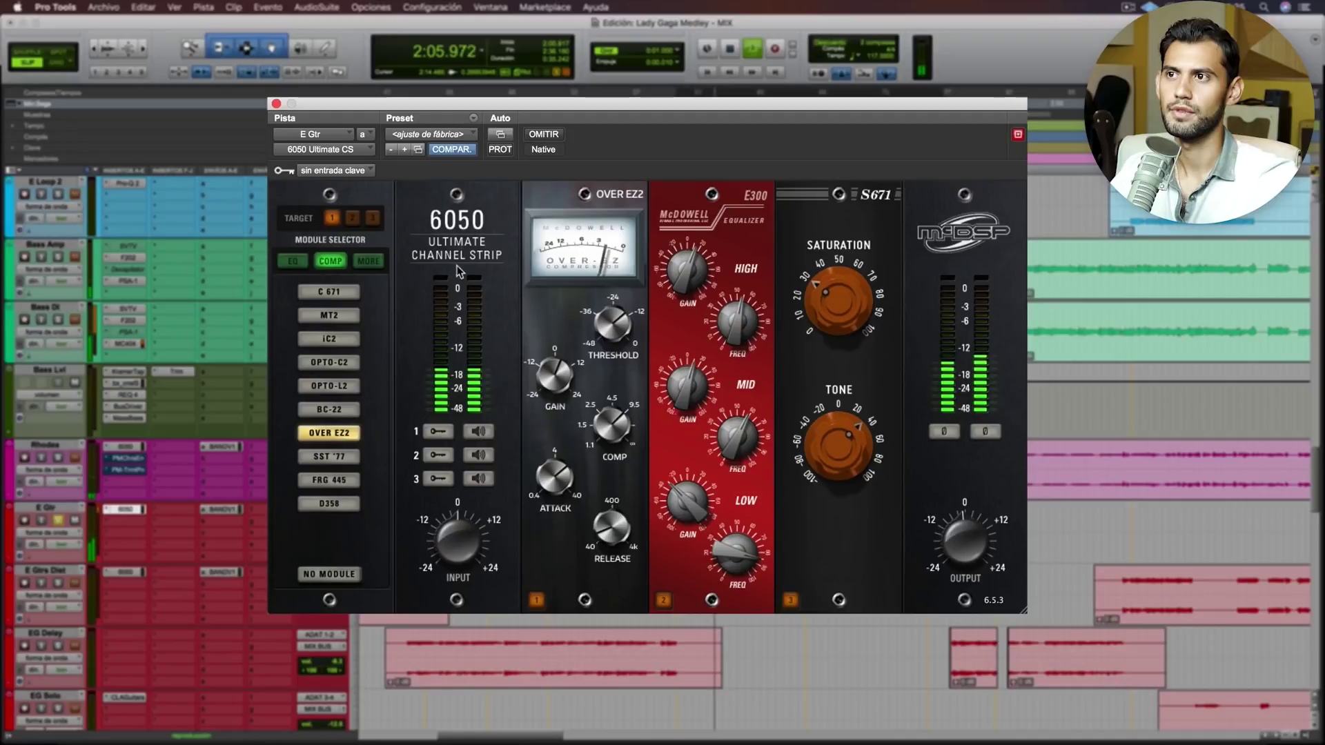
pyautogui.press('space')
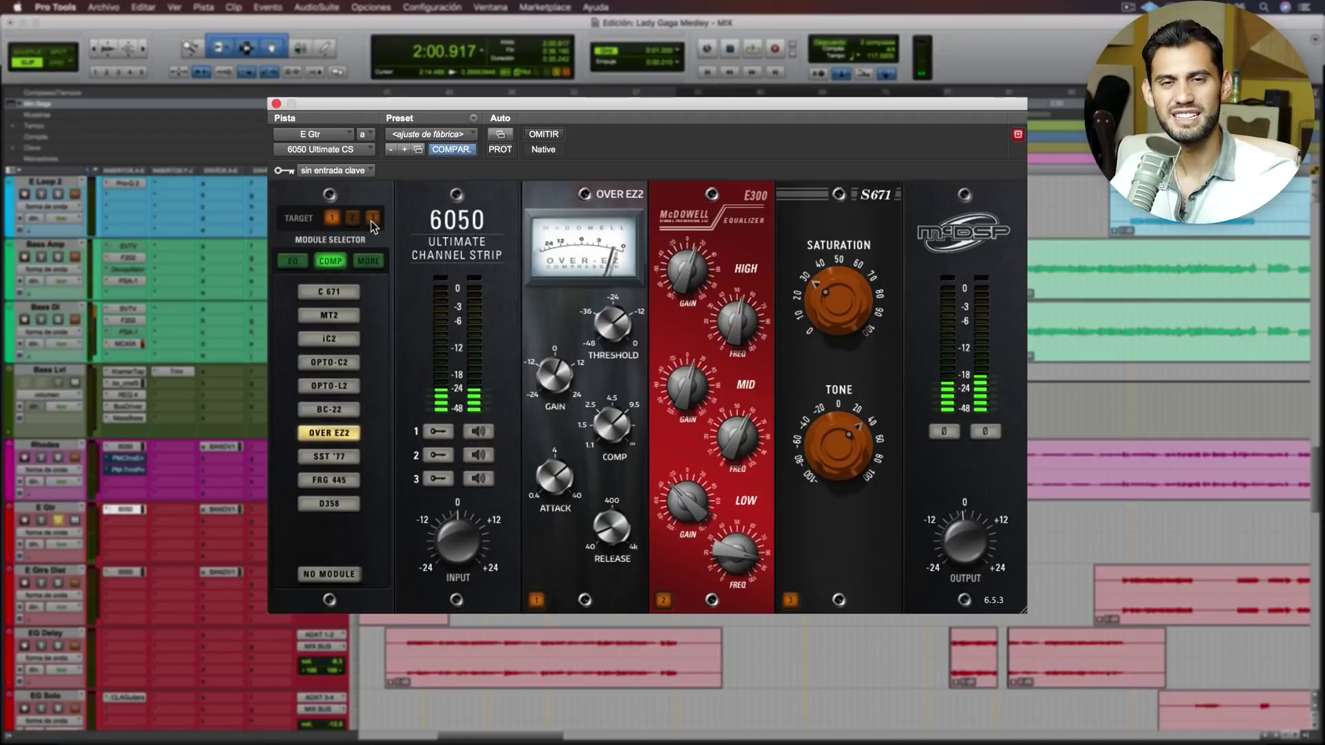
# Step: Target the third module and swap its S671 for iX and then FRGX, playing the guitar to compare them
pyautogui.click(371, 218)
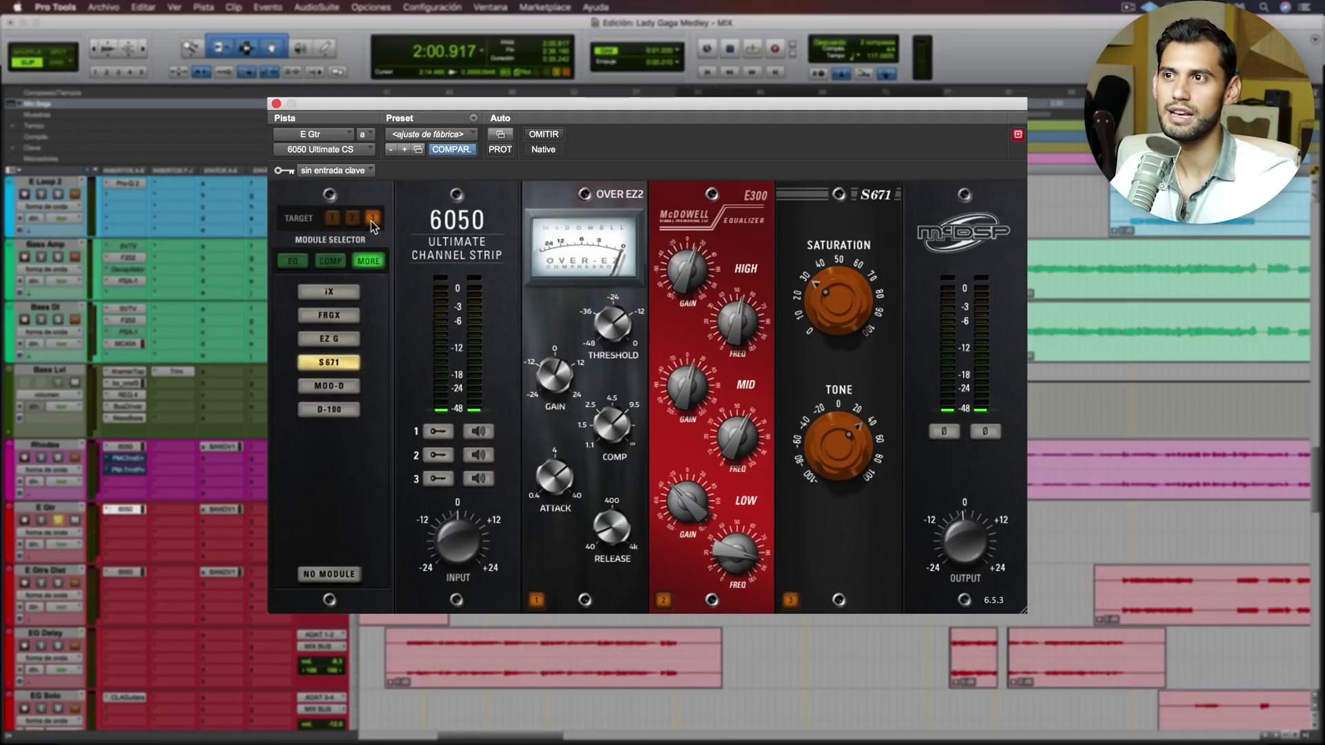
pyautogui.press('space')
pyautogui.click(330, 297)
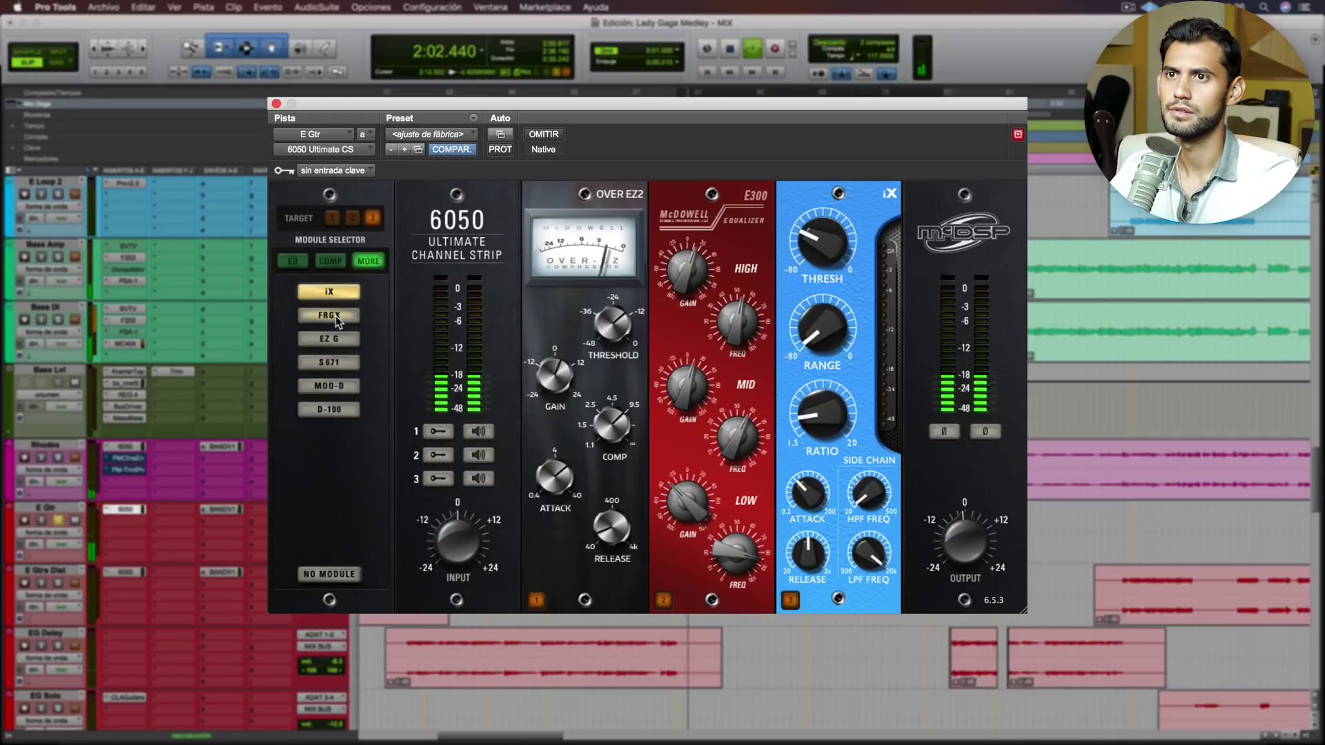
pyautogui.click(335, 316)
pyautogui.press('space')
pyautogui.click(329, 289)
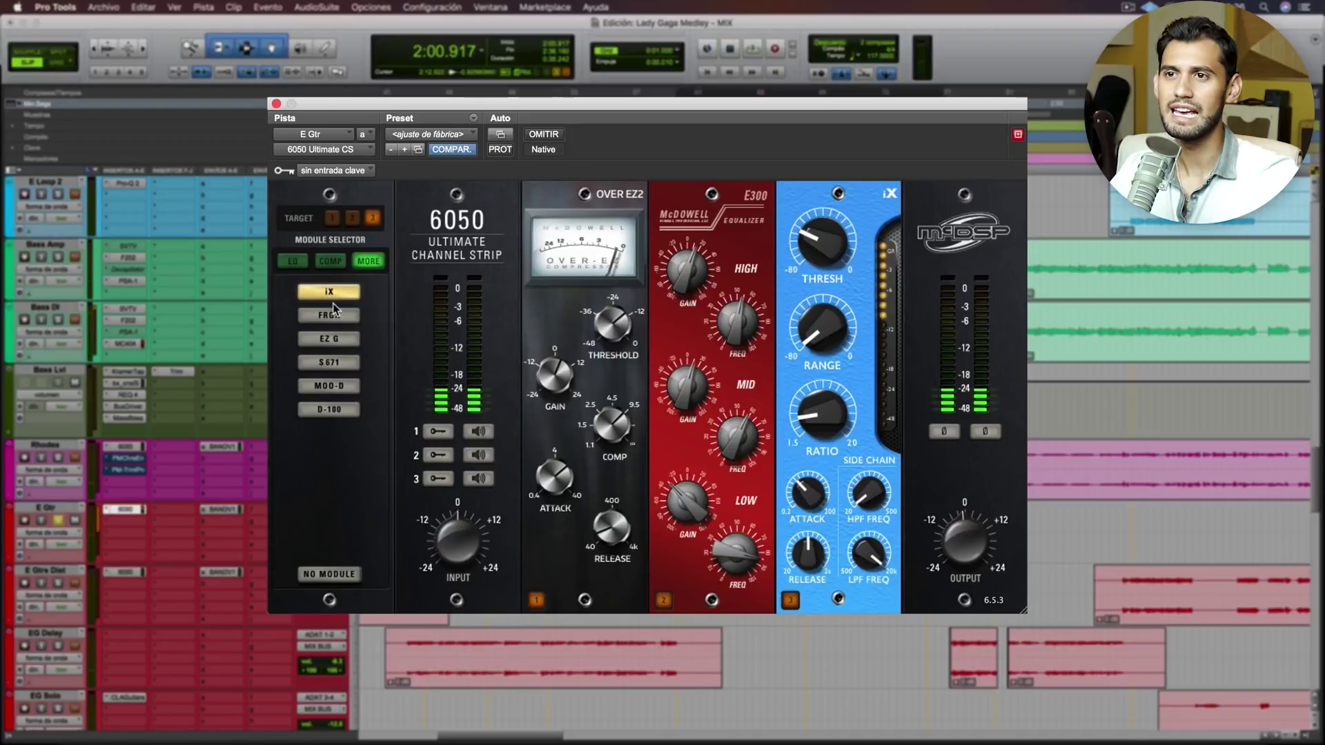
pyautogui.click(330, 315)
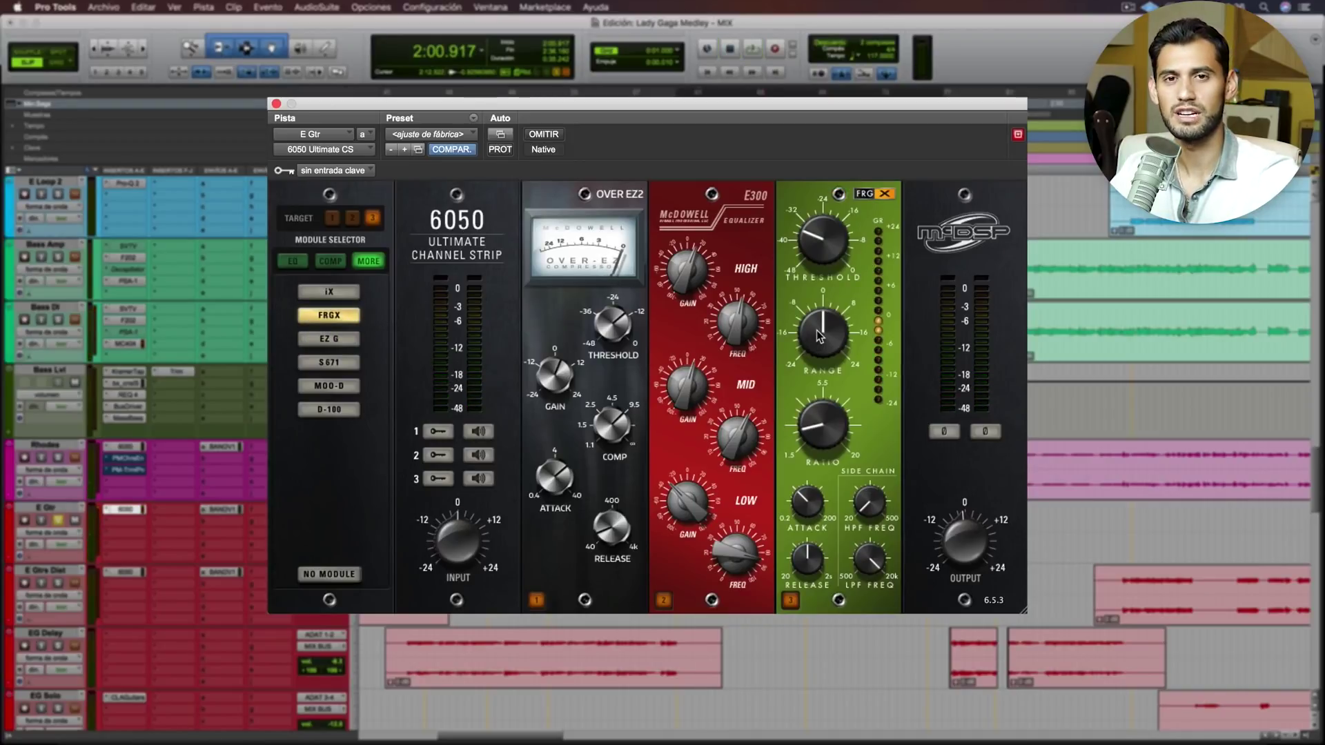
# Step: Play the guitar while switching the third module through EZ G, S671 and MOO-D
pyautogui.press('space')
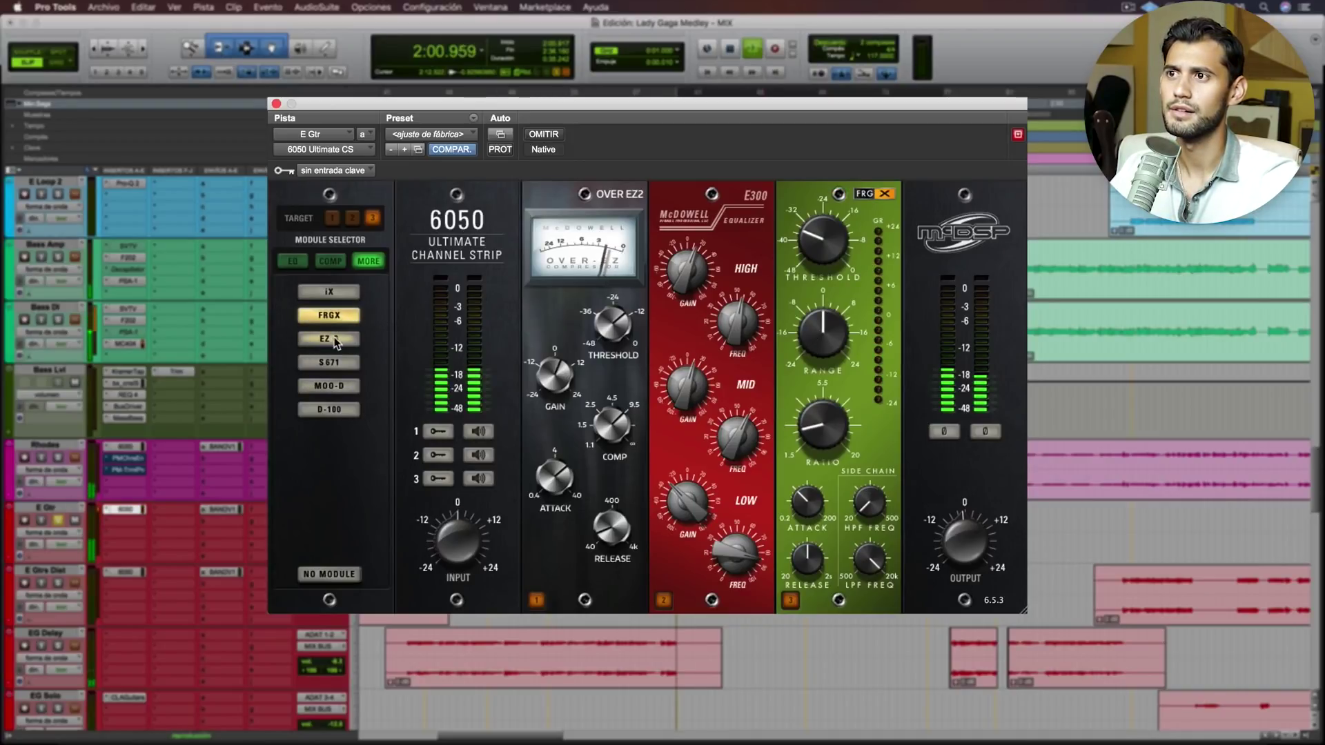
pyautogui.click(327, 341)
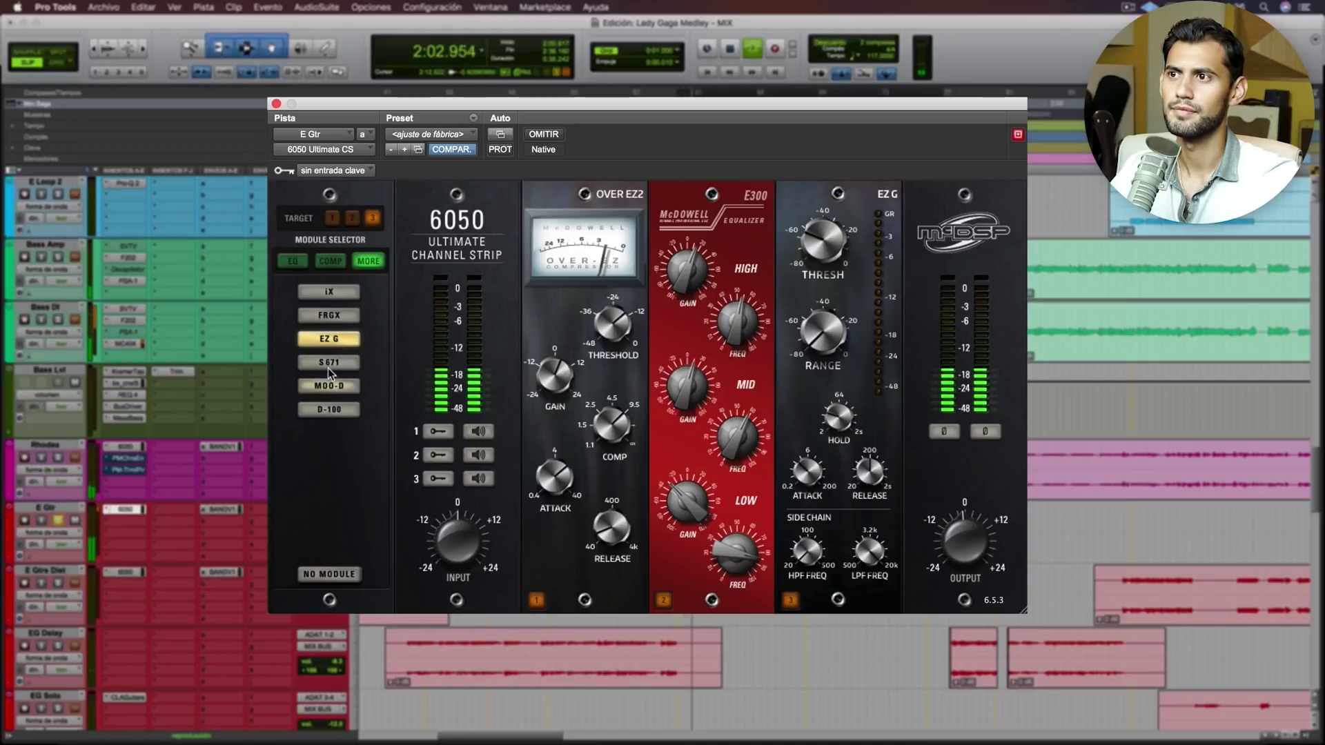
pyautogui.click(331, 366)
pyautogui.click(332, 388)
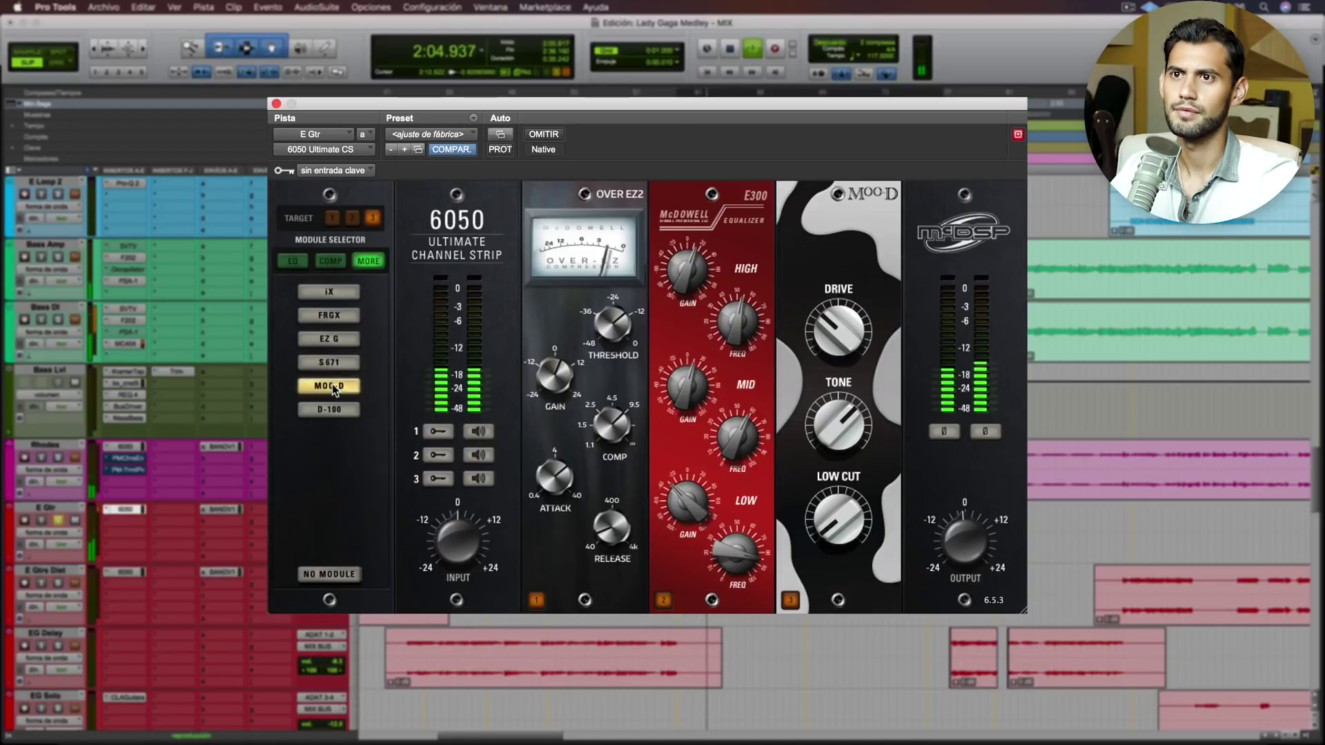
# Step: Raise the MOO-D module's Drive and set the channel strip output to -4.4 while playing the guitar
pyautogui.moveTo(837, 316); pyautogui.dragTo(837, 307)
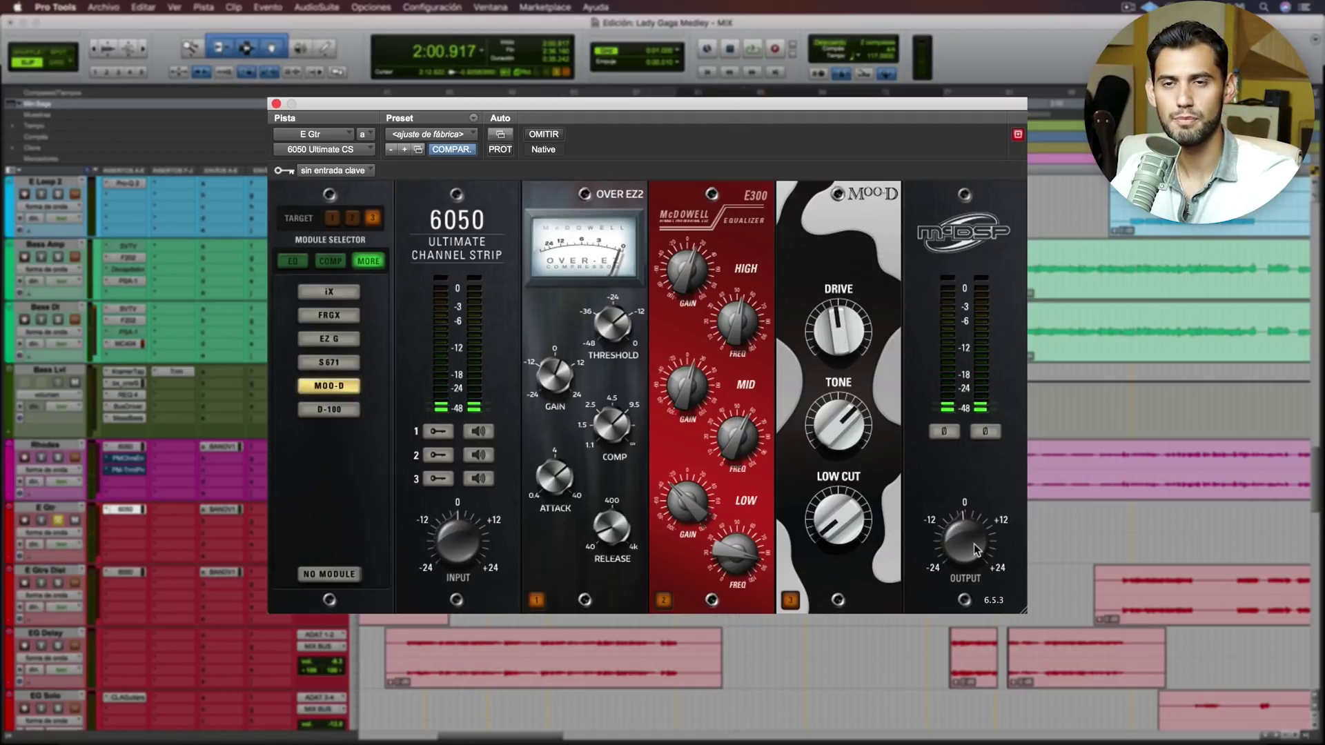
pyautogui.press('space')
pyautogui.moveTo(822, 345)
pyautogui.mouseDown()
pyautogui.moveTo(855, 349)
pyautogui.moveTo(867, 326)
pyautogui.moveTo(844, 340)
pyautogui.mouseUp()
pyautogui.moveTo(961, 543); pyautogui.dragTo(960, 552)
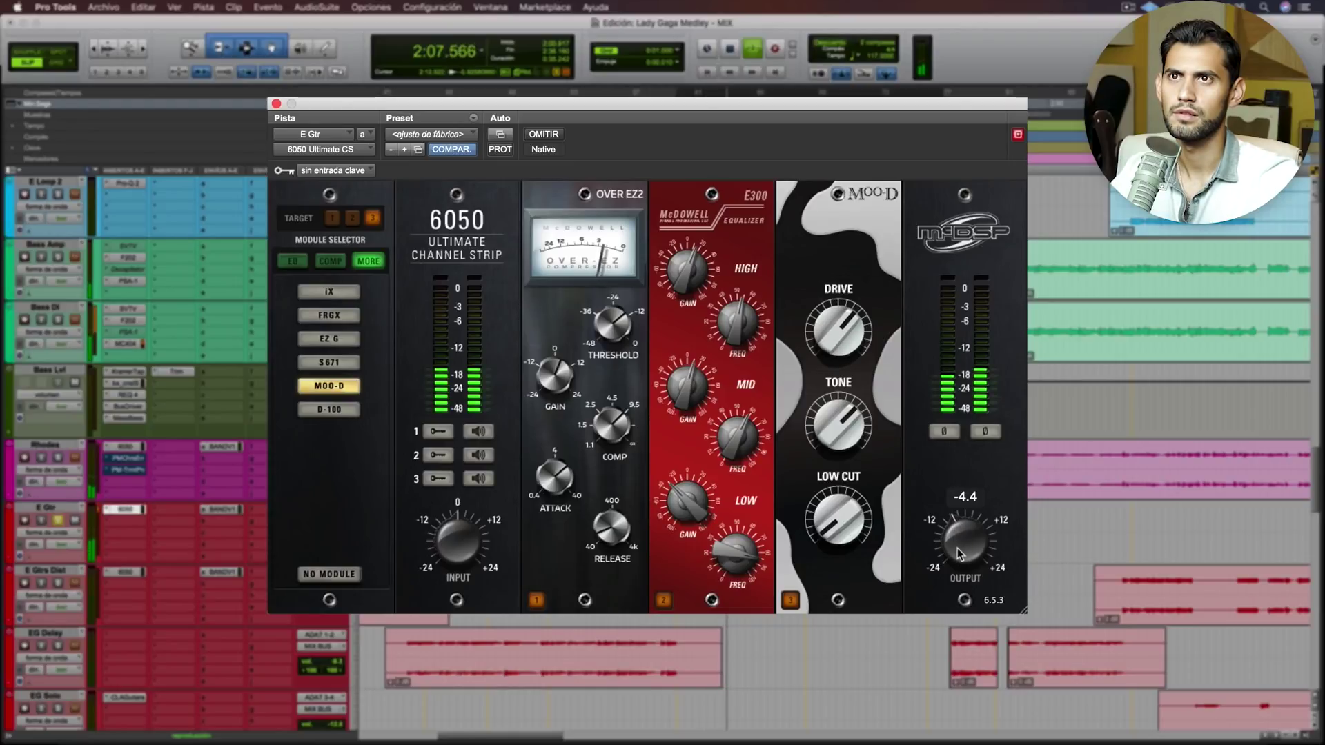
# Step: Switch the third module to S671 and set the output to -3.5 while playing the guitar
pyautogui.click(330, 365)
pyautogui.press('space')
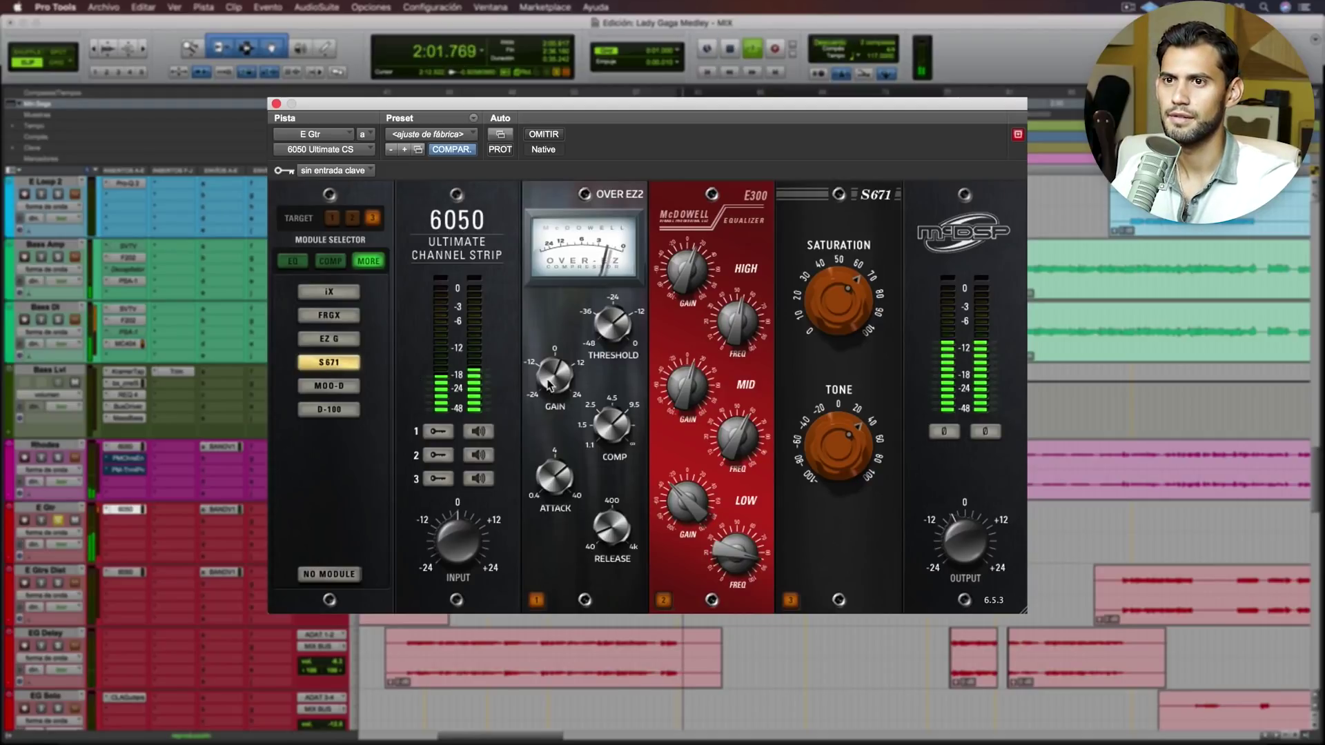
pyautogui.moveTo(980, 559); pyautogui.dragTo(980, 554)
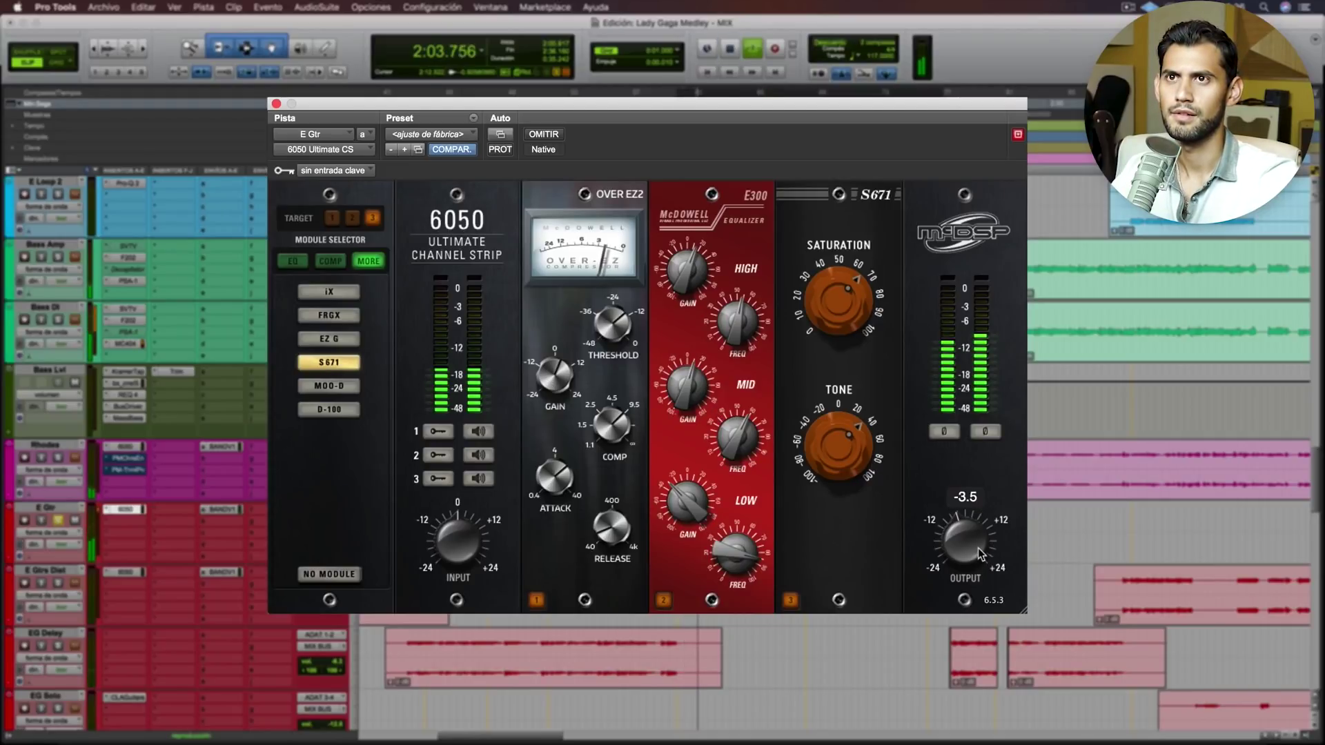
pyautogui.press('space')
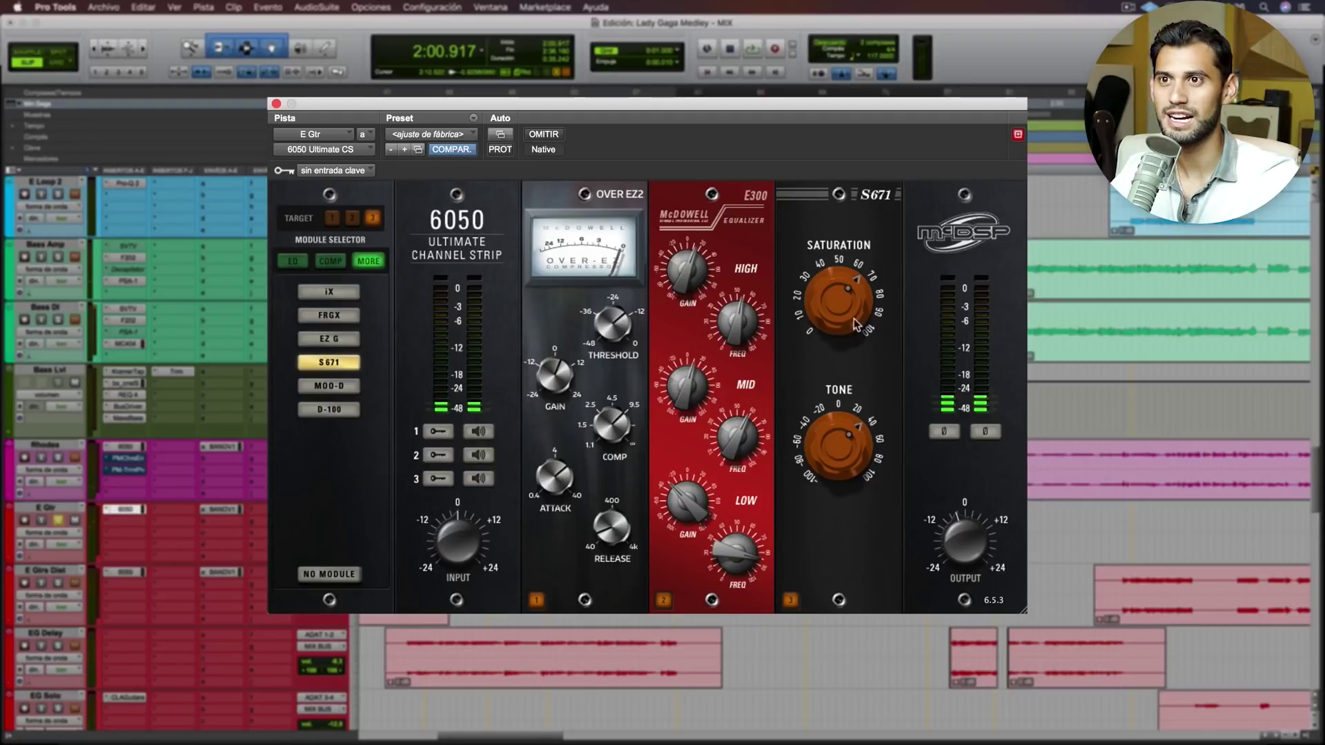
# Step: Load the D-100 in the third module, set the output to -4.4, raise its Low-Cut slightly and lower its Tone
pyautogui.click(341, 414)
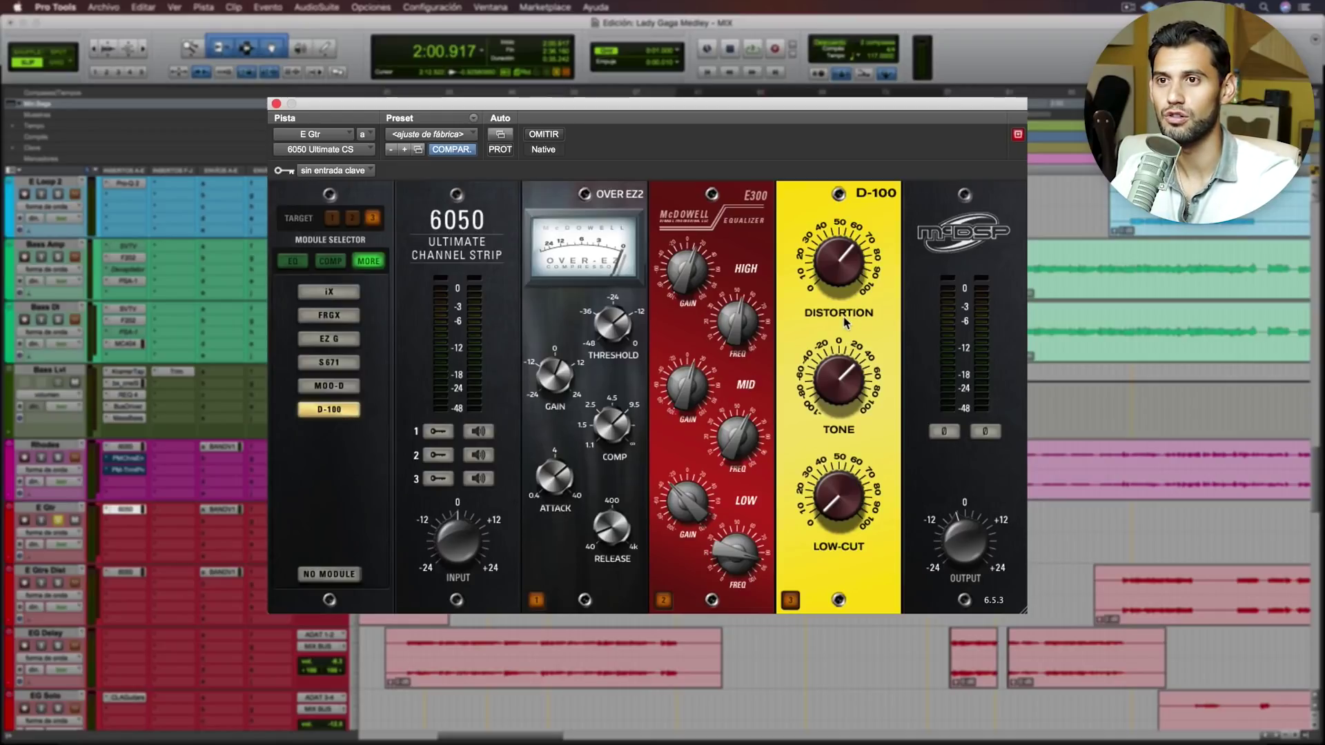
pyautogui.press('space')
pyautogui.moveTo(965, 554); pyautogui.dragTo(967, 562)
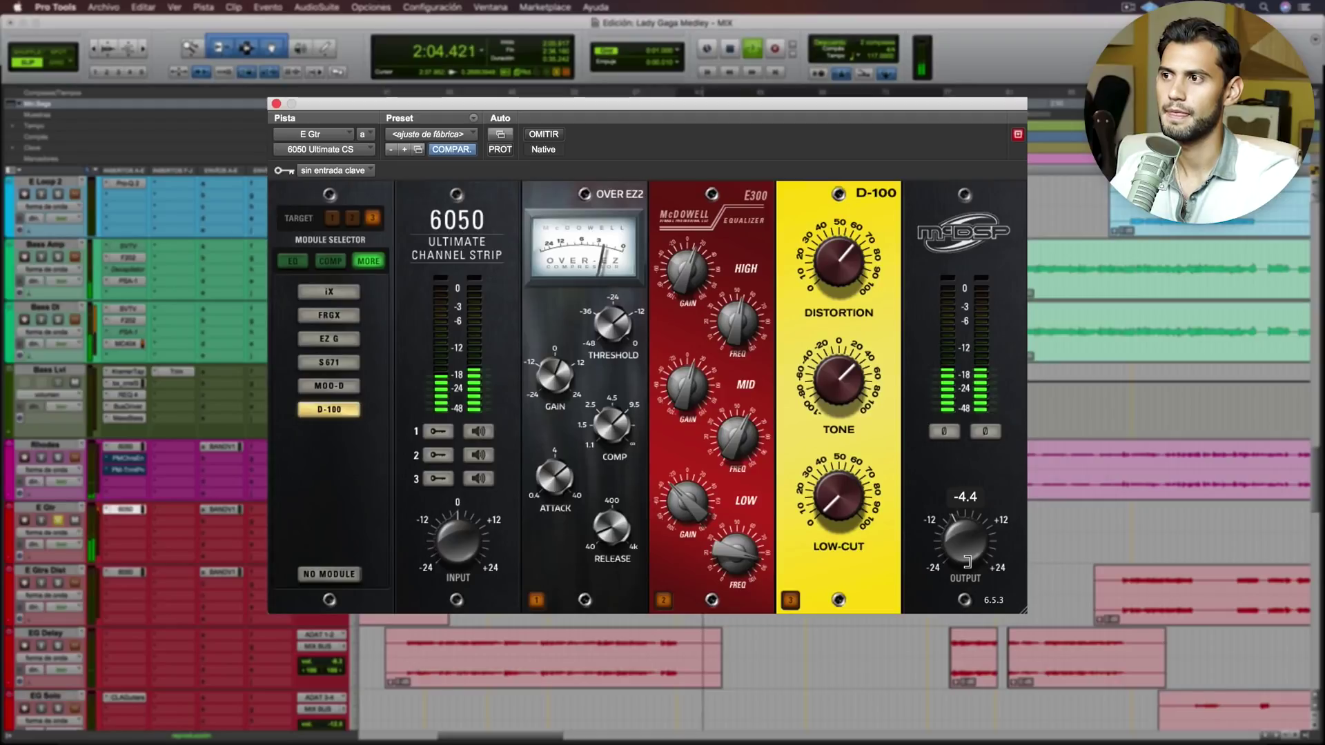
pyautogui.moveTo(840, 491); pyautogui.dragTo(843, 487)
pyautogui.moveTo(842, 381)
pyautogui.mouseDown()
pyautogui.moveTo(846, 404)
pyautogui.moveTo(840, 388)
pyautogui.mouseUp()
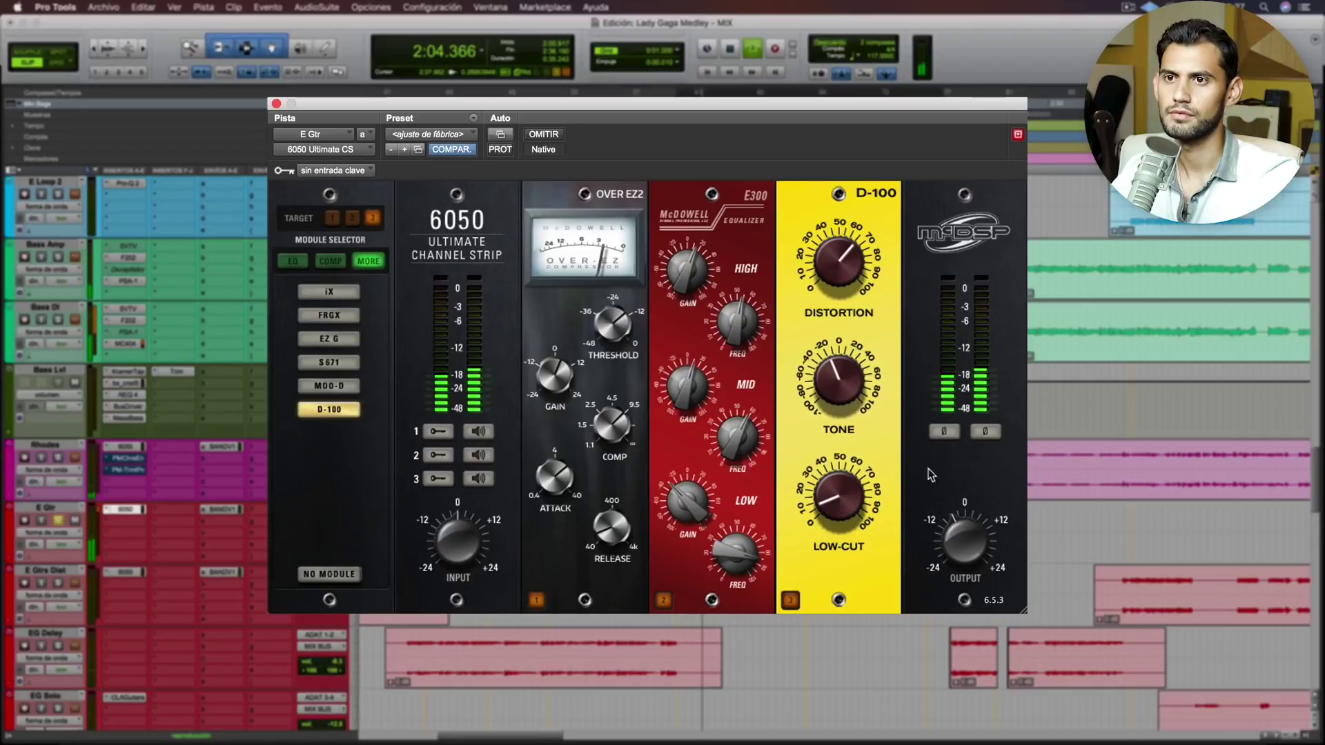
# Step: Restart playback, close the channel strip window and lower the E Gtr track's volume to -8.2
pyautogui.press('space')
pyautogui.press('space')
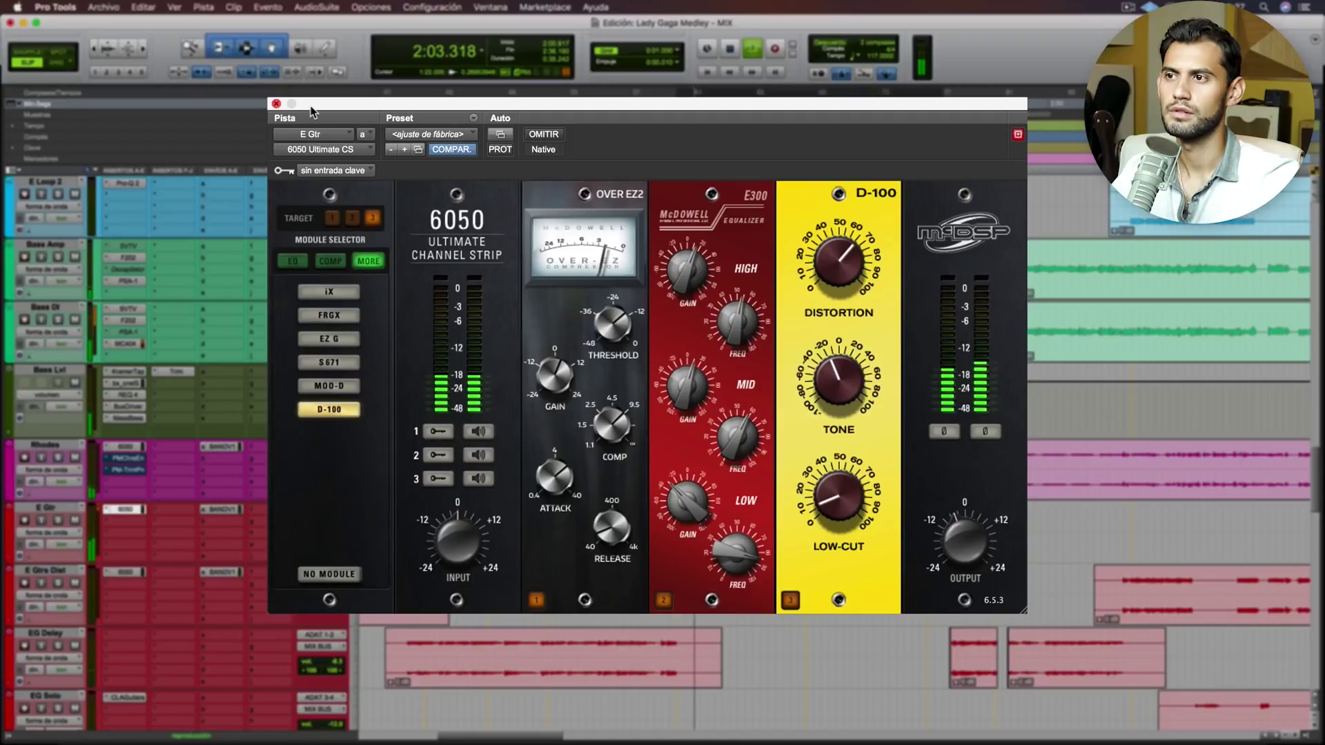
pyautogui.press('super+w')
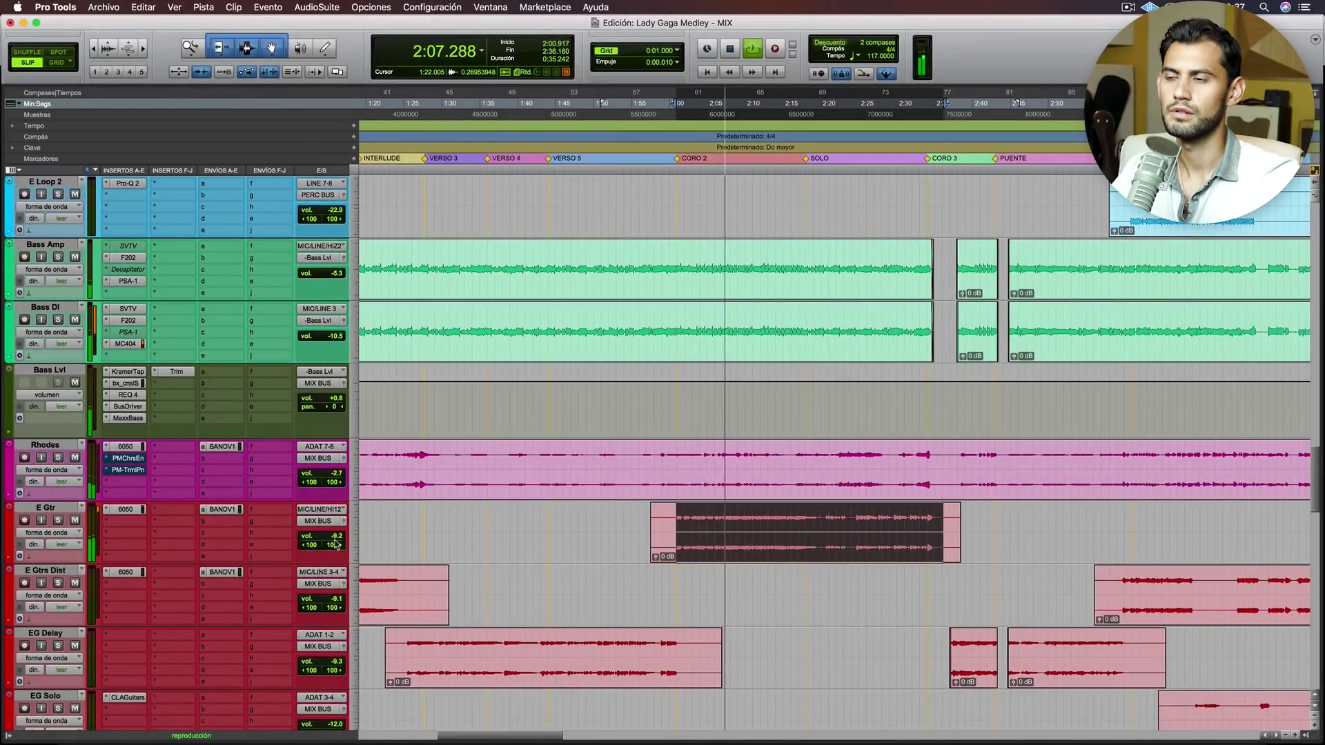
# Step: Replace the D-100 in the E Gtr channel strip's third module with S671, and set the edit cursor at 2:19.520 on the Rhodes track
pyautogui.click(125, 509)
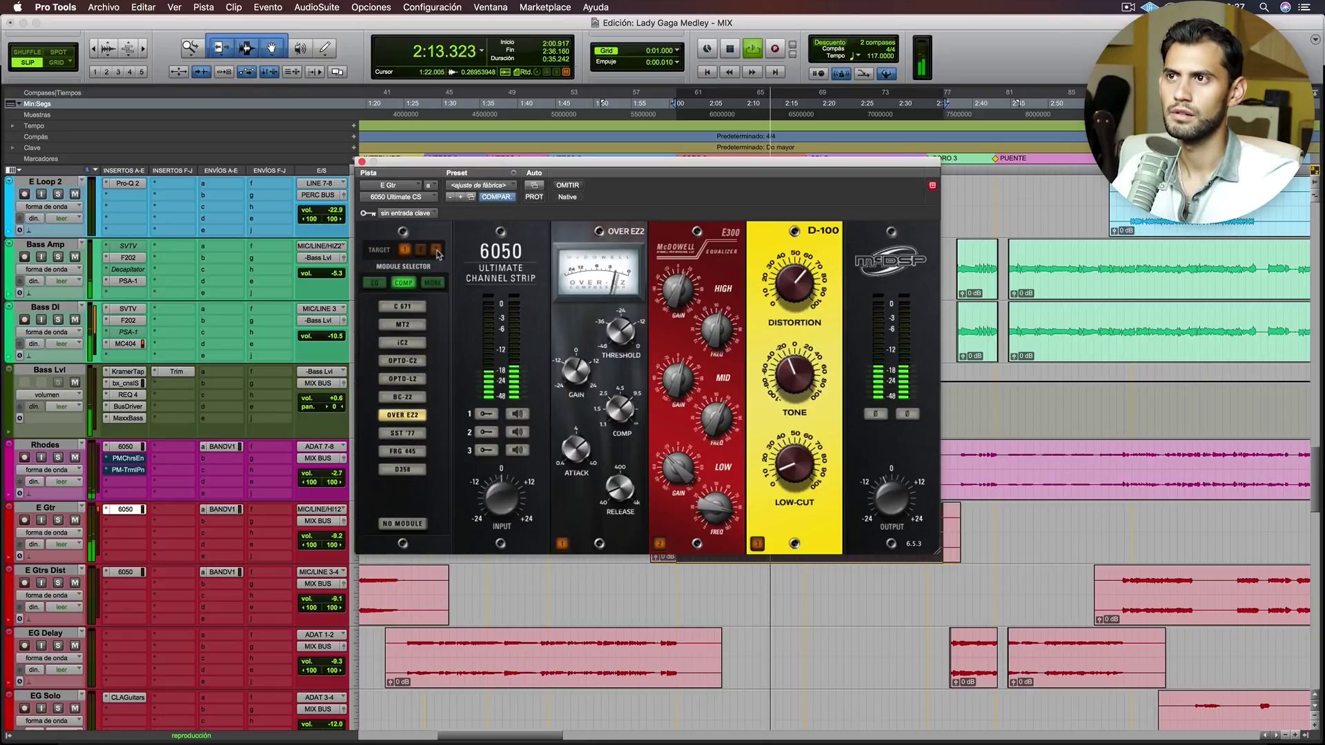
pyautogui.click(432, 283)
pyautogui.click(412, 365)
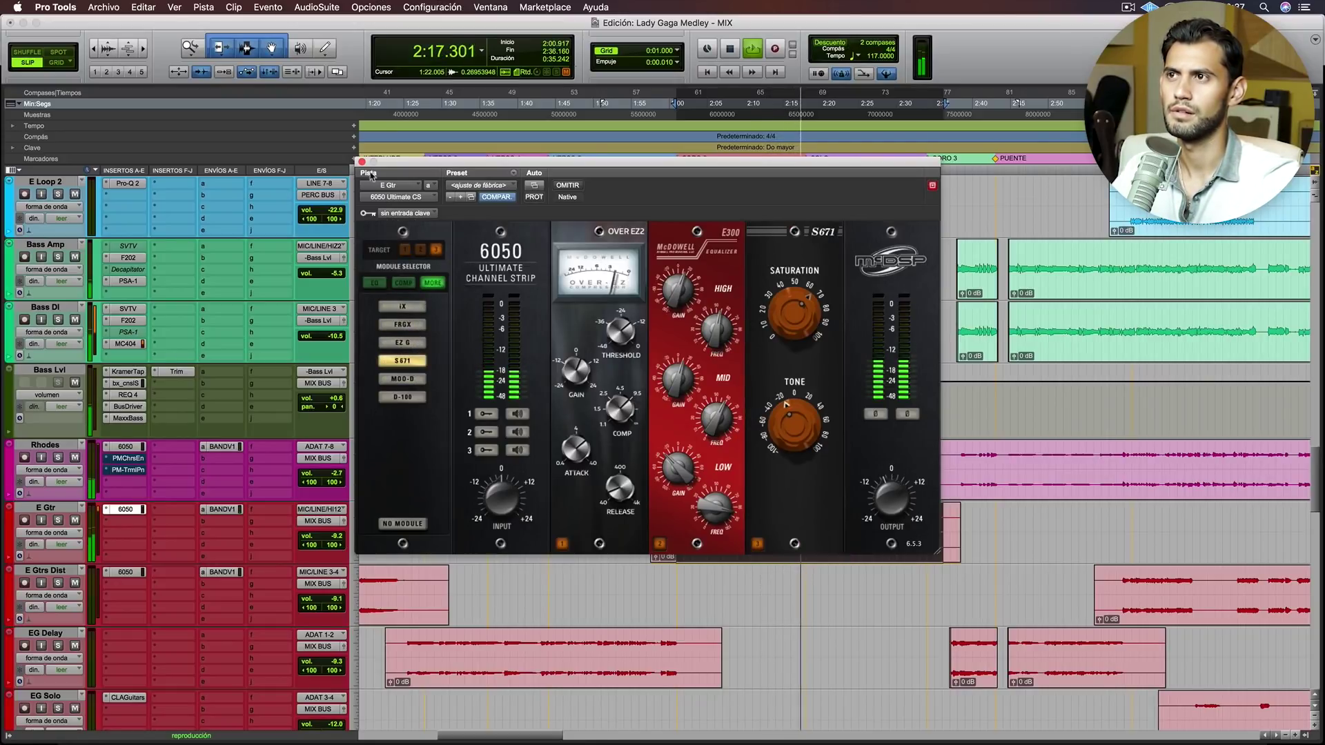
pyautogui.press('super+w')
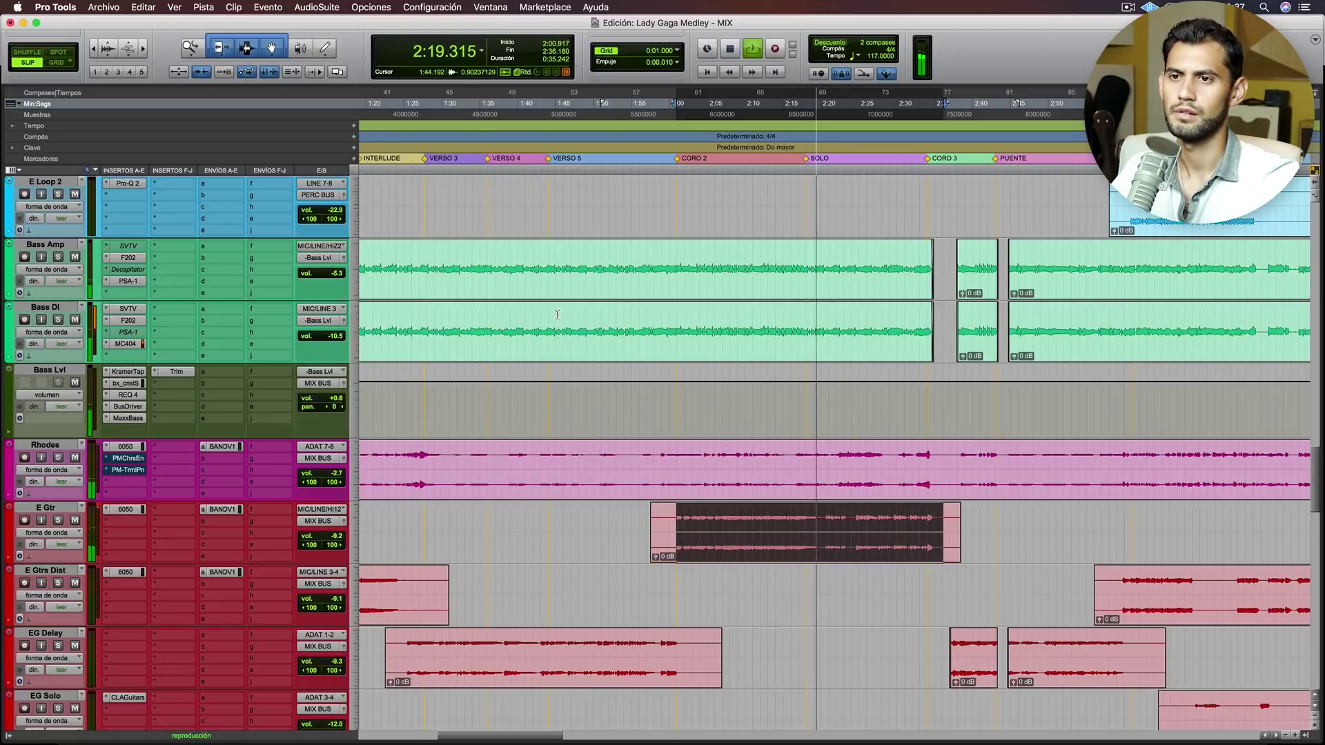
pyautogui.click(817, 453)
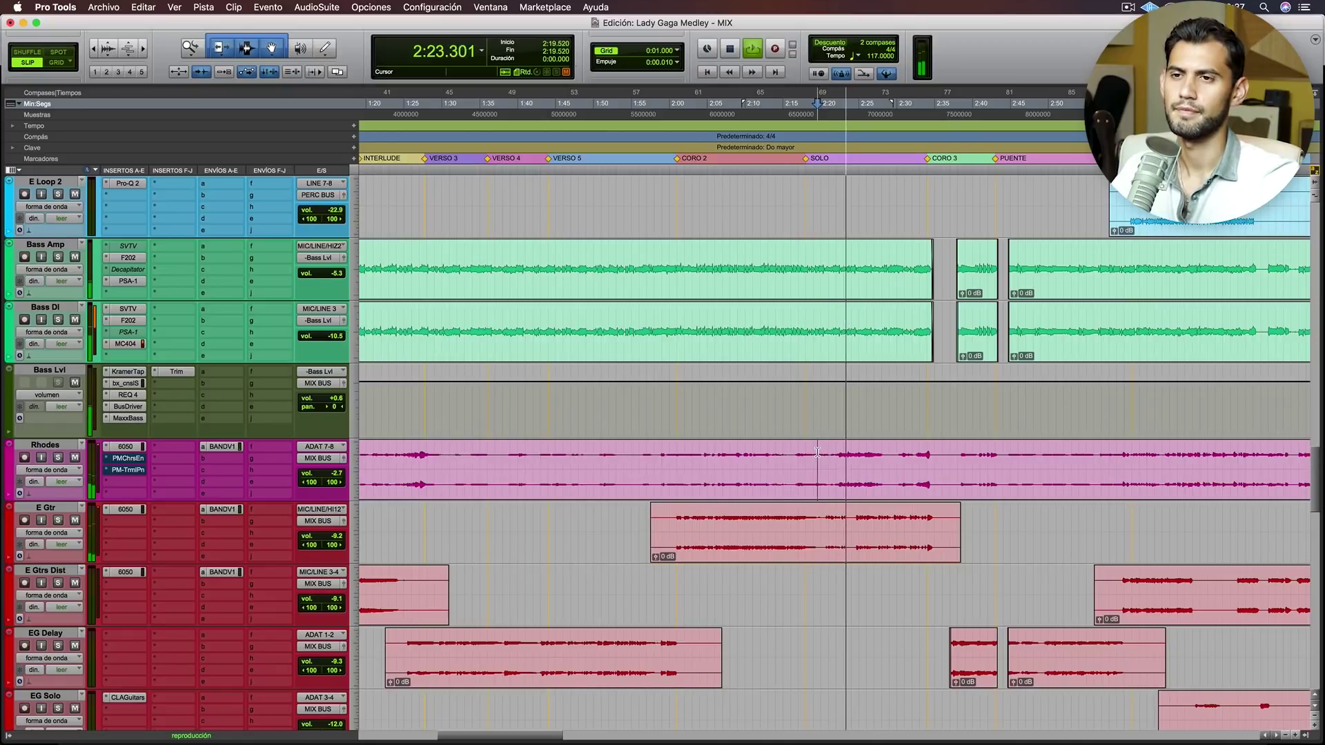